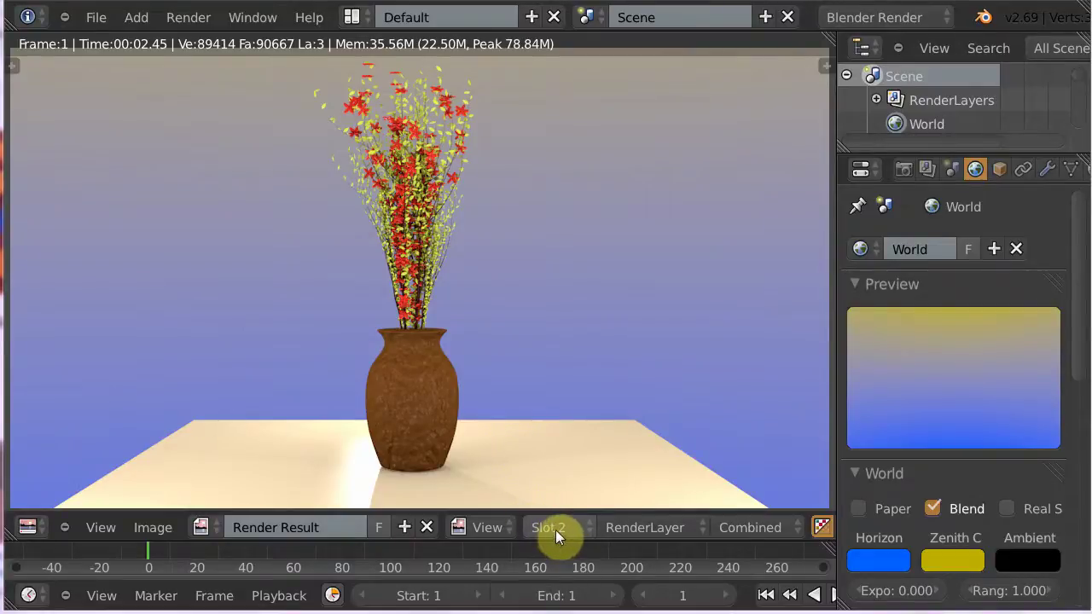
Step: Switch the render result back to Slot 1 to show the earlier, brighter vase bouquet render
{"action": "scroll", "coordinate": [953, 384], "scroll_direction": "down", "scroll_amount": 4}
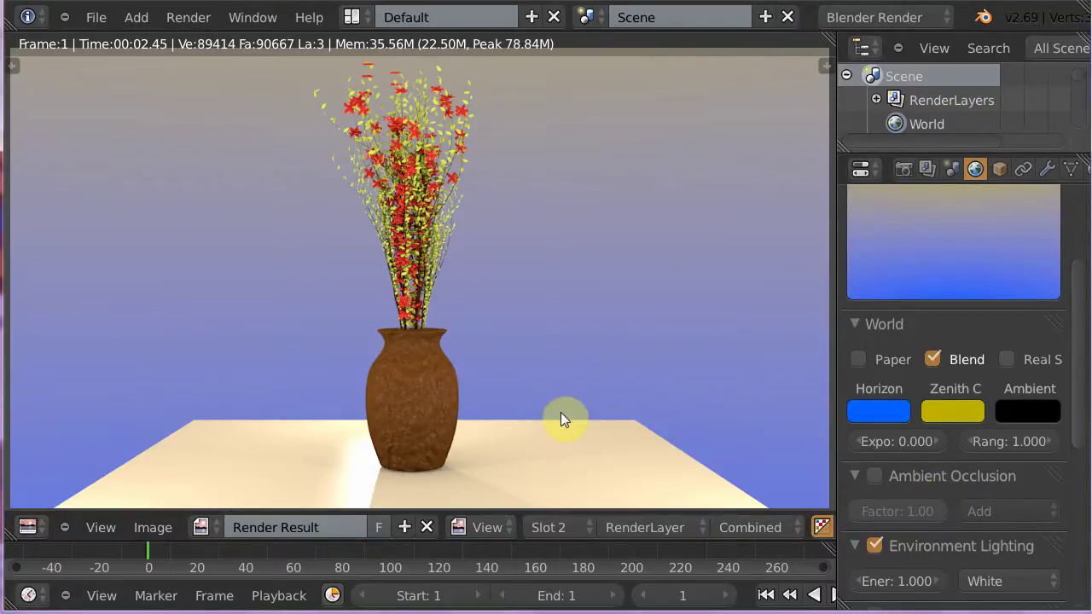
{"action": "key", "text": "j"}
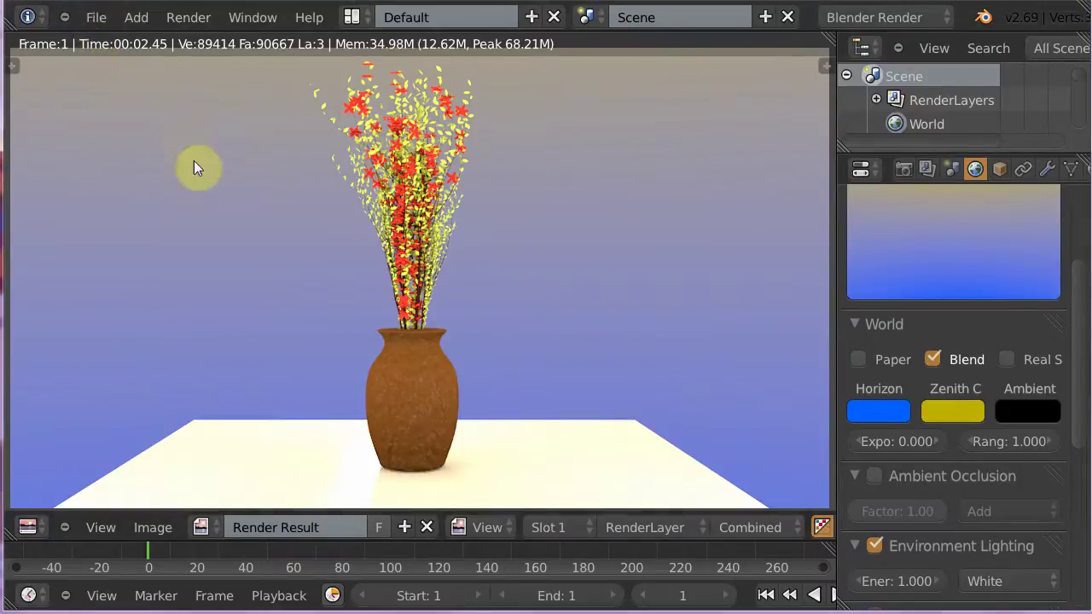
Step: Return to the 3D scene and view it from the front, zoomed out to include the lamps
{"action": "key", "text": "Escape"}
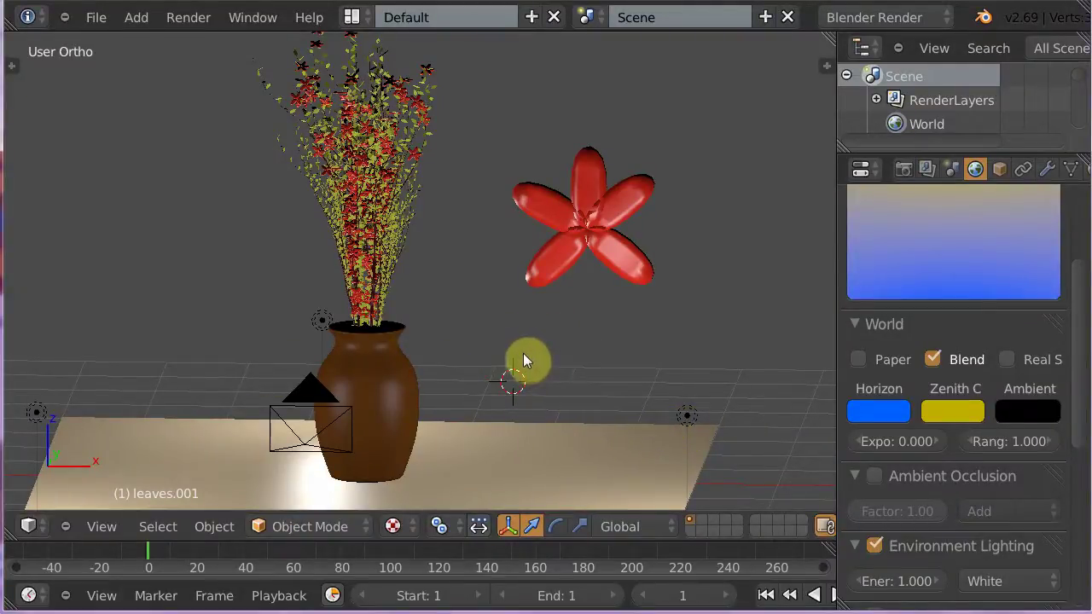
{"action": "key", "text": "KP_7"}
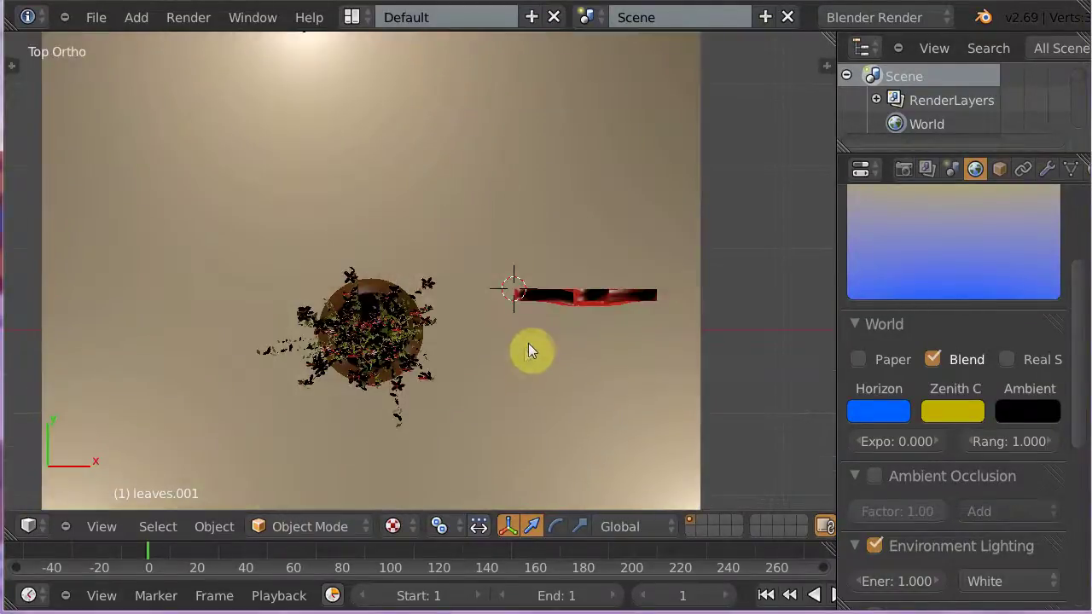
{"action": "scroll", "coordinate": [528, 346], "scroll_direction": "down", "scroll_amount": 1}
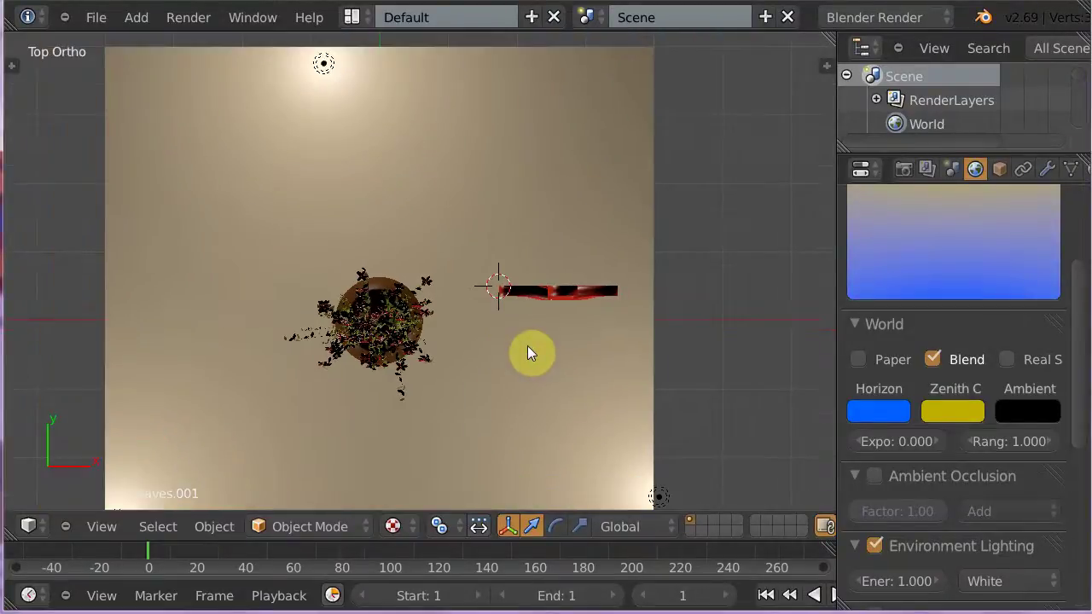
{"action": "scroll", "coordinate": [527, 346], "scroll_direction": "down", "scroll_amount": 1}
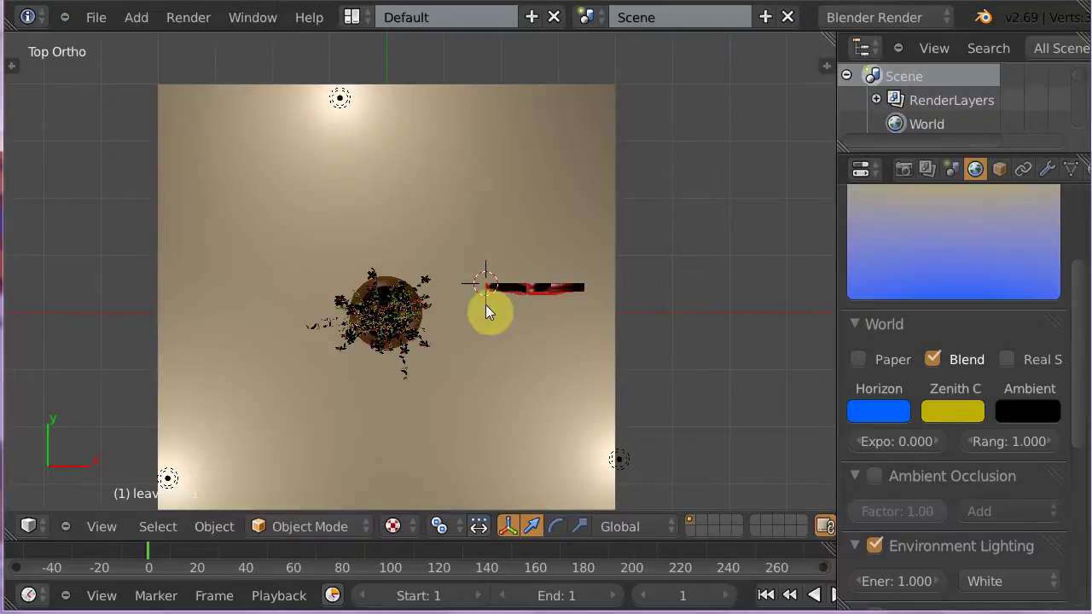
{"action": "key", "text": "KP_1"}
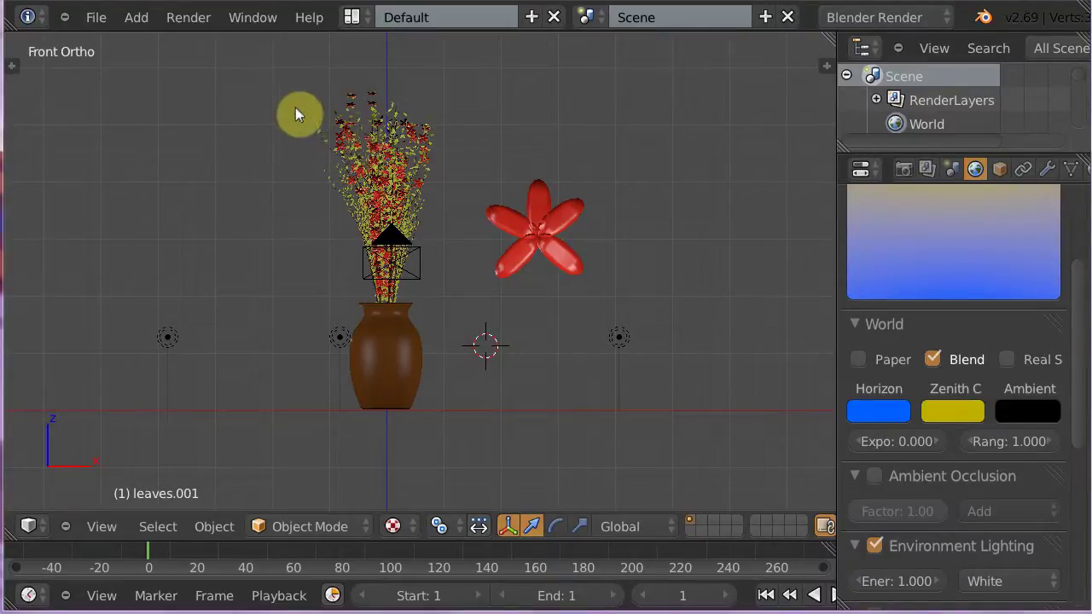
Step: Box-select the bouquet, vase and red flower, excluding the lamp, and delete them
{"action": "key", "text": "b"}
{"action": "mouse_move", "coordinate": [292, 83]}
{"action": "left_mouse_down"}
{"action": "mouse_move", "coordinate": [369, 201]}
{"action": "mouse_move", "coordinate": [560, 427]}
{"action": "left_mouse_up"}
{"action": "left_click", "coordinate": [337, 340], "text": "shift"}
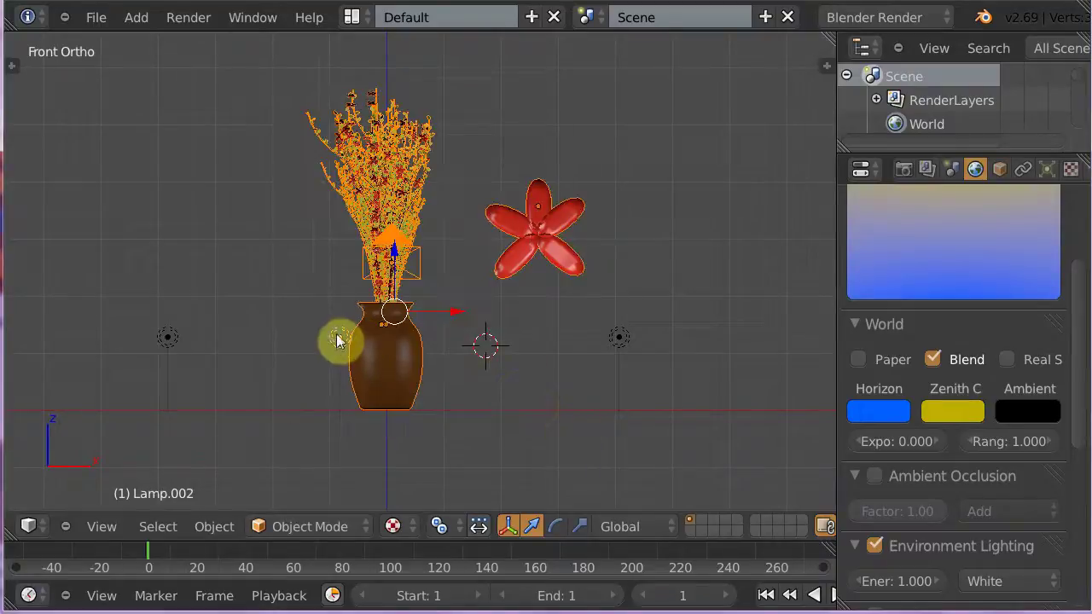
{"action": "left_click", "coordinate": [334, 341], "text": "shift"}
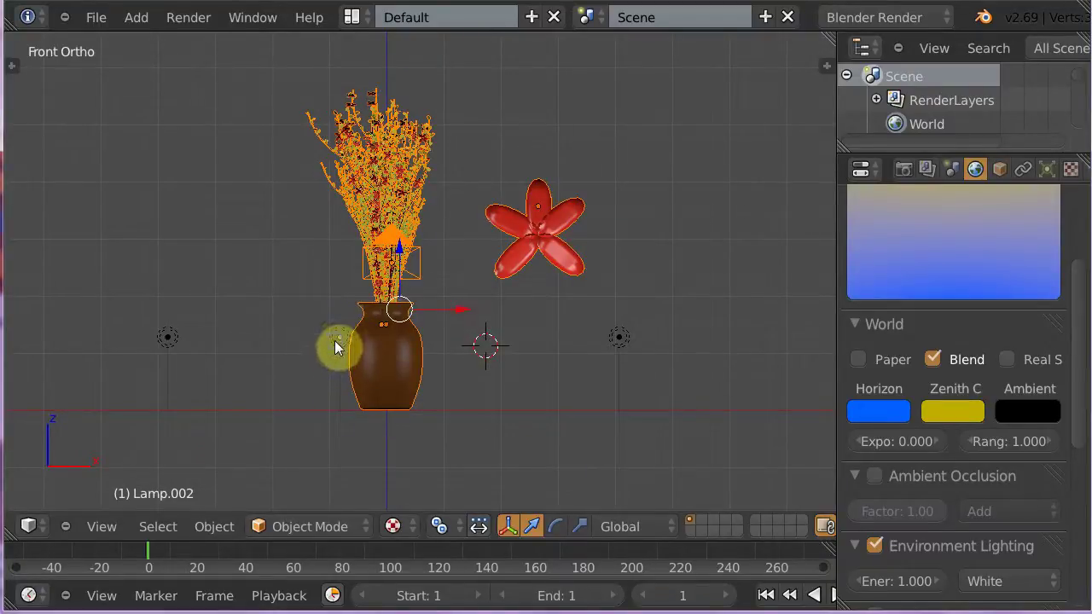
{"action": "key", "text": "x"}
{"action": "left_click", "coordinate": [419, 373]}
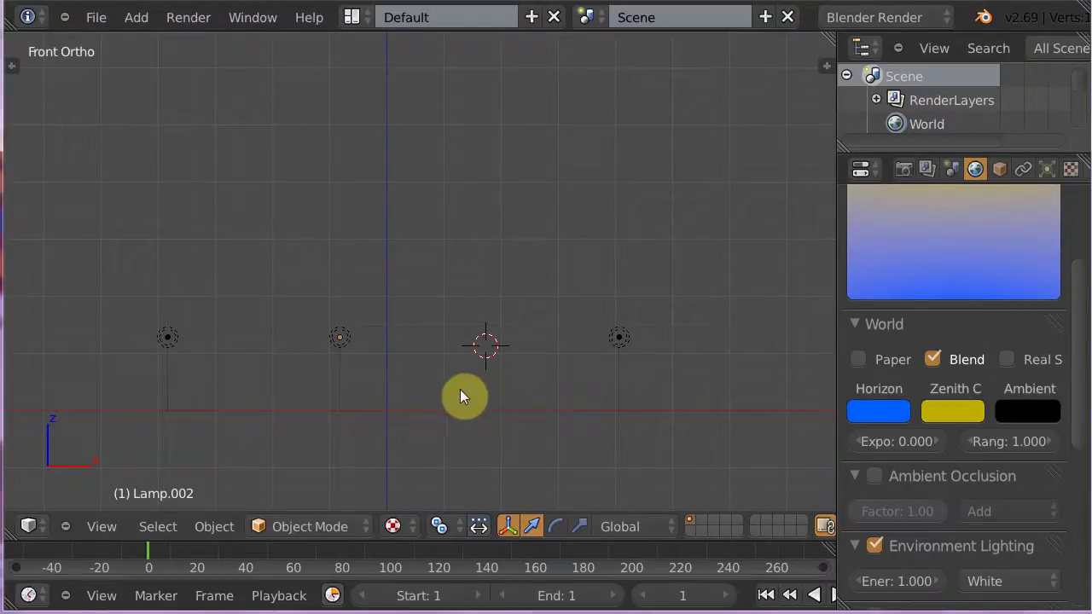
Step: Select the floor plane 'chao' and snap the 3D cursor to the world centre
{"action": "middle_click_drag", "start_coordinate": [457, 403], "coordinate": [424, 384]}
{"action": "left_click", "coordinate": [424, 384]}
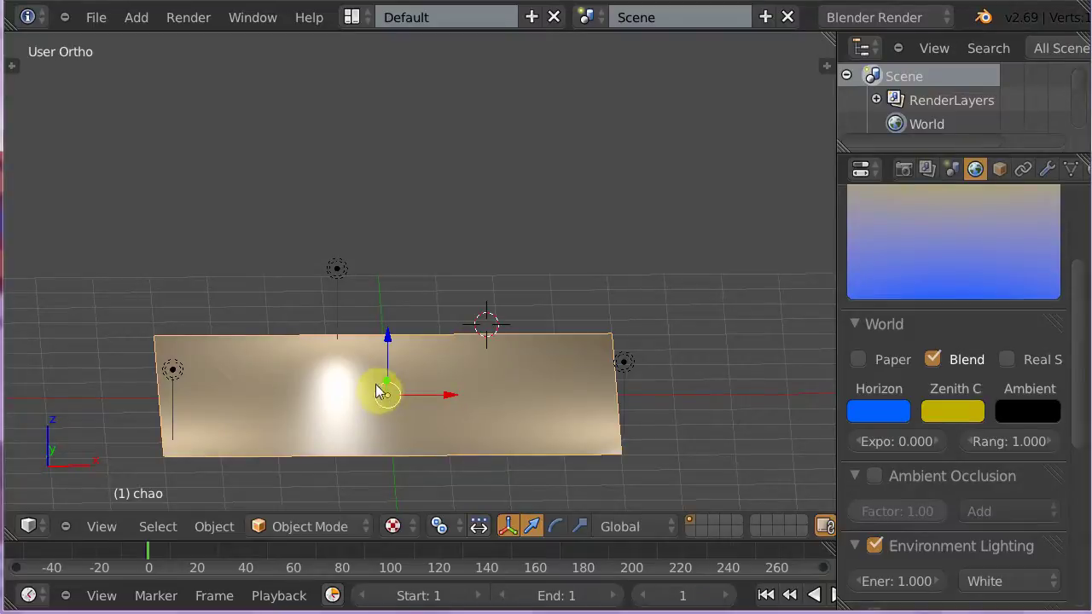
{"action": "middle_click_drag", "start_coordinate": [622, 366], "coordinate": [503, 285]}
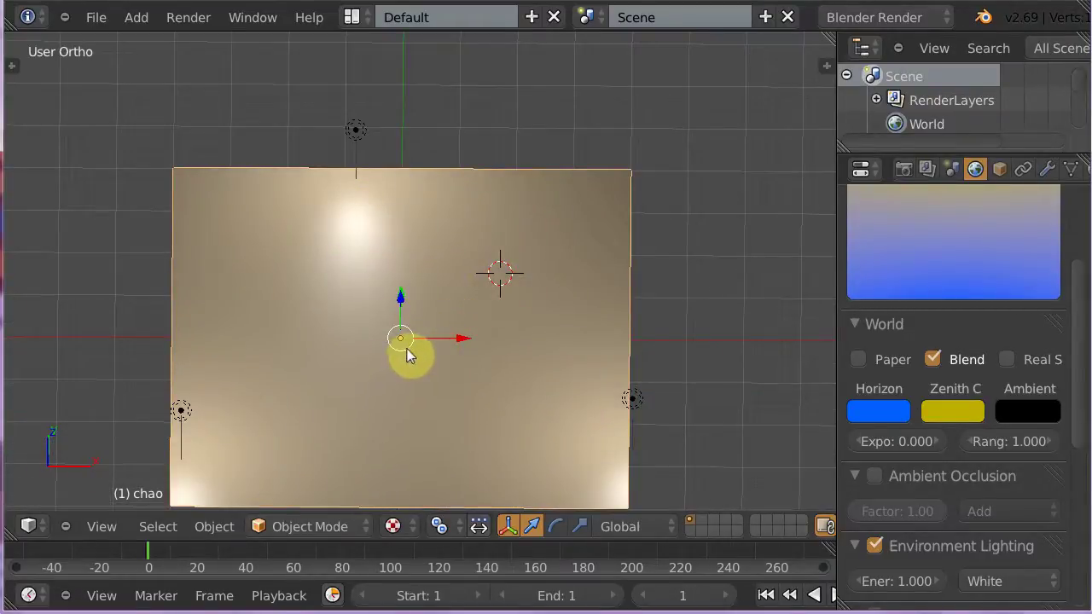
{"action": "key", "text": "shift+s"}
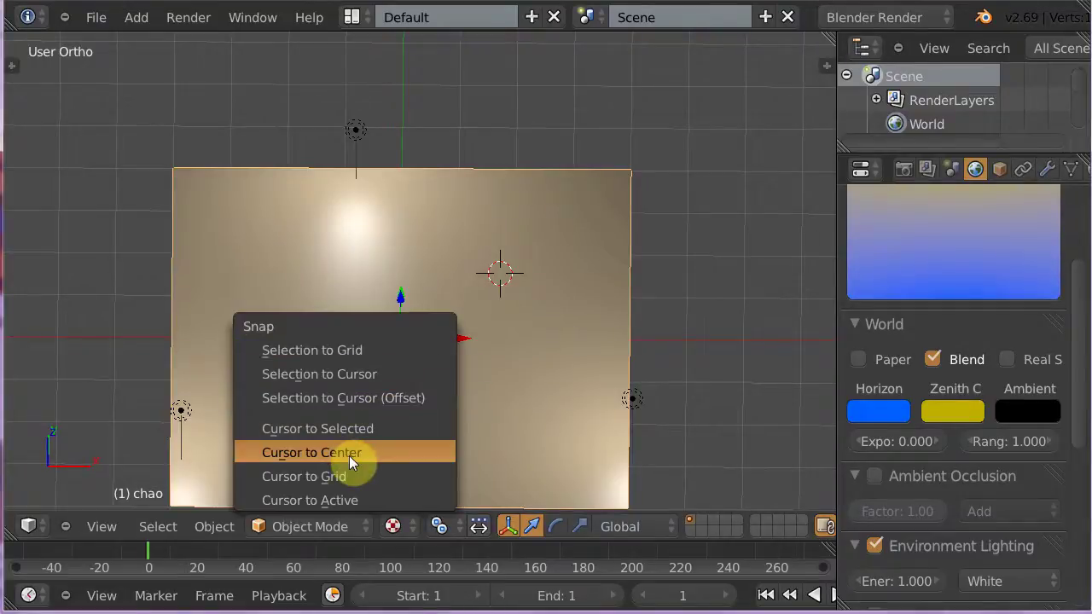
{"action": "left_click", "coordinate": [353, 456]}
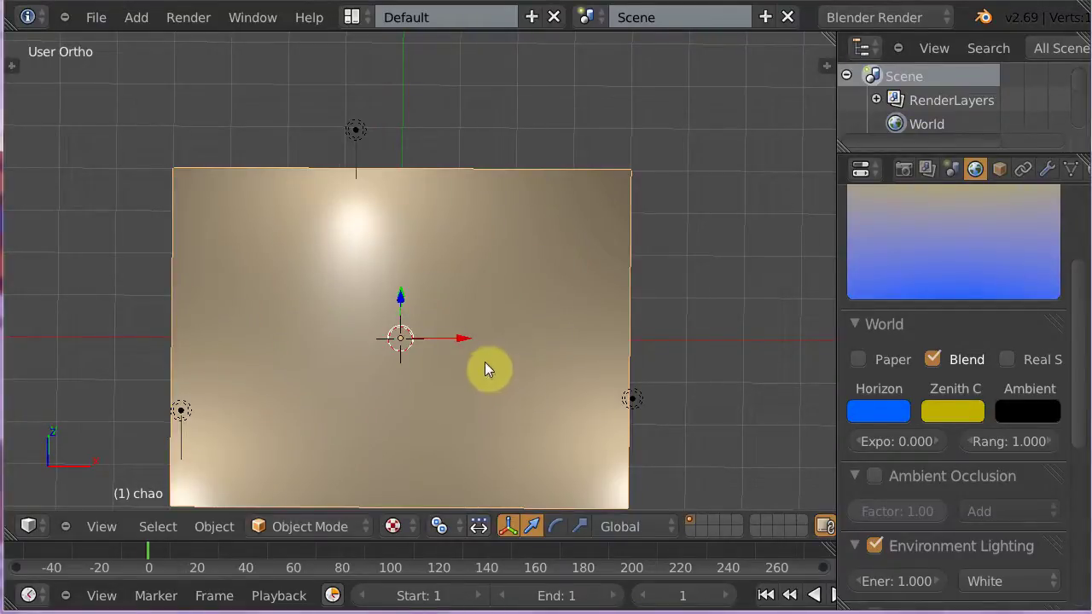
Step: Hide Camera, Lamp, Lamp.001 and Lamp.002 in the Outliner and return to front view
{"action": "key", "text": "KP_1"}
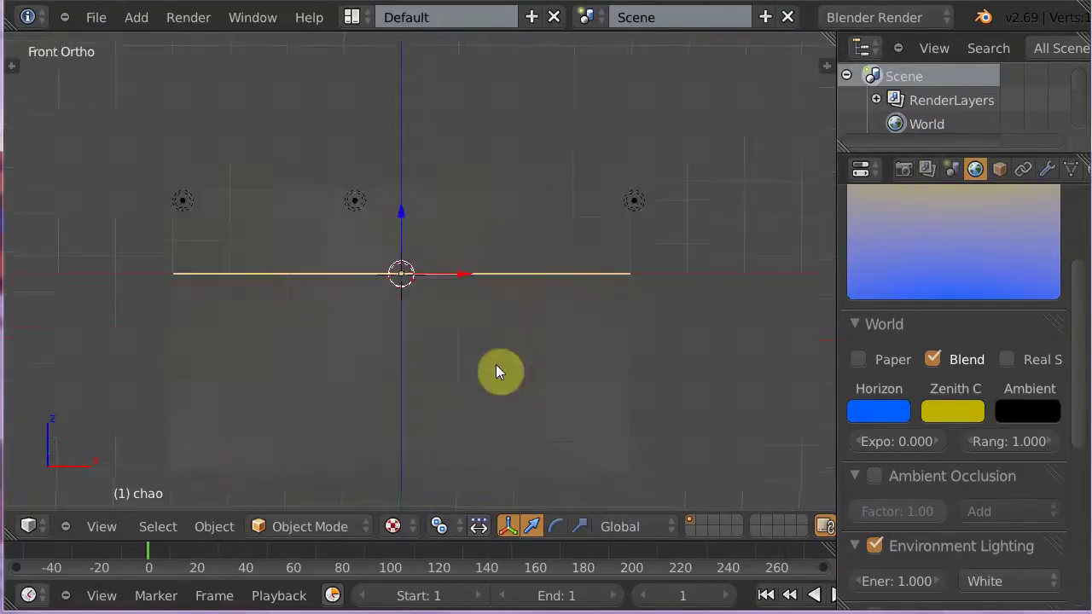
{"action": "middle_click_drag", "start_coordinate": [460, 324], "coordinate": [473, 410], "text": "shift"}
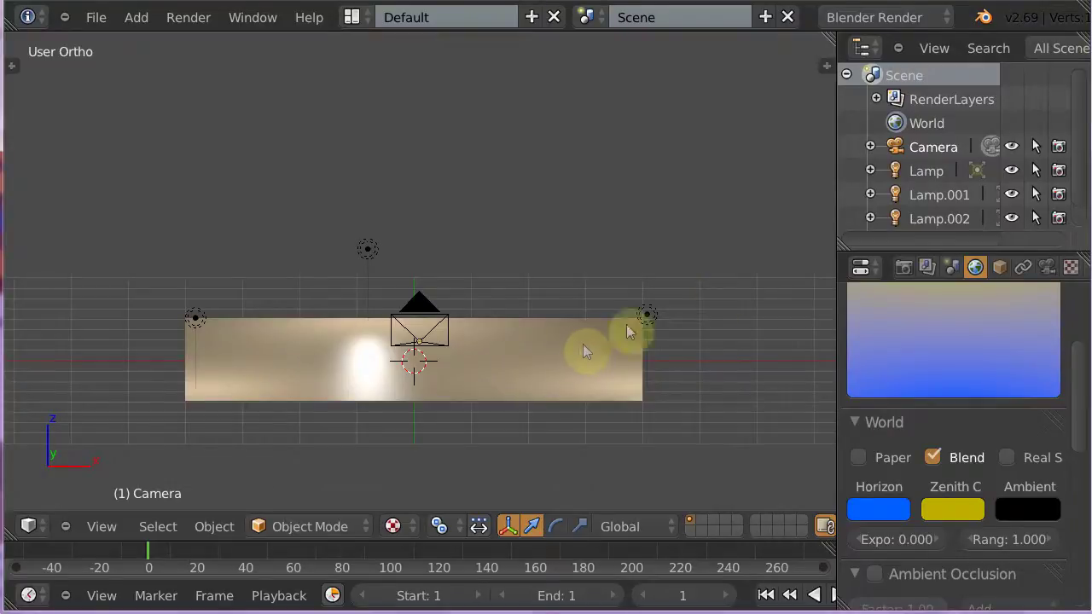
{"action": "left_click_drag", "start_coordinate": [1011, 147], "coordinate": [1011, 218]}
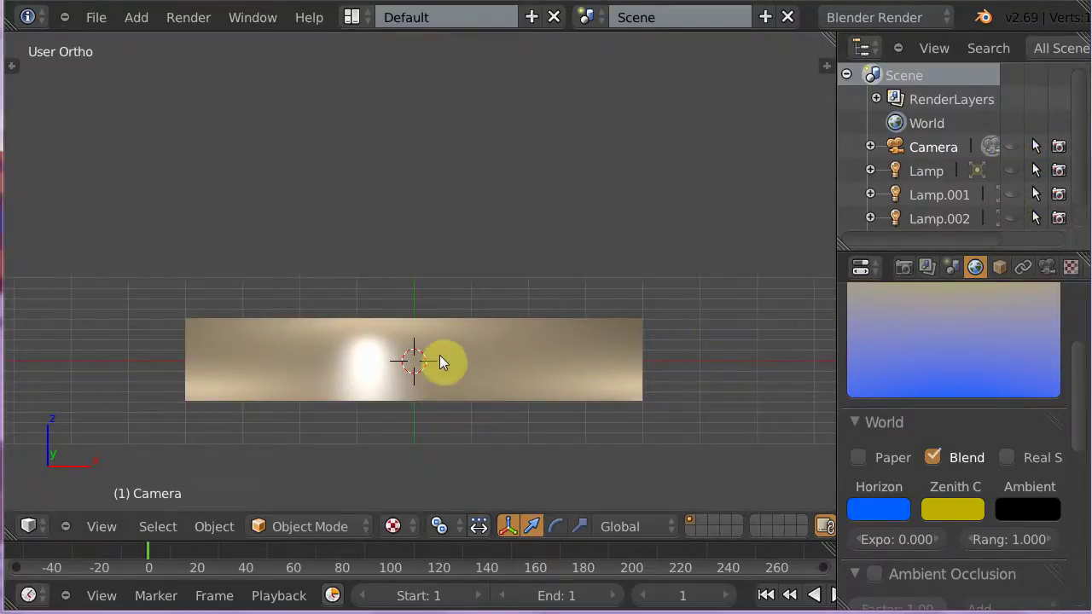
{"action": "key", "text": "KP_1"}
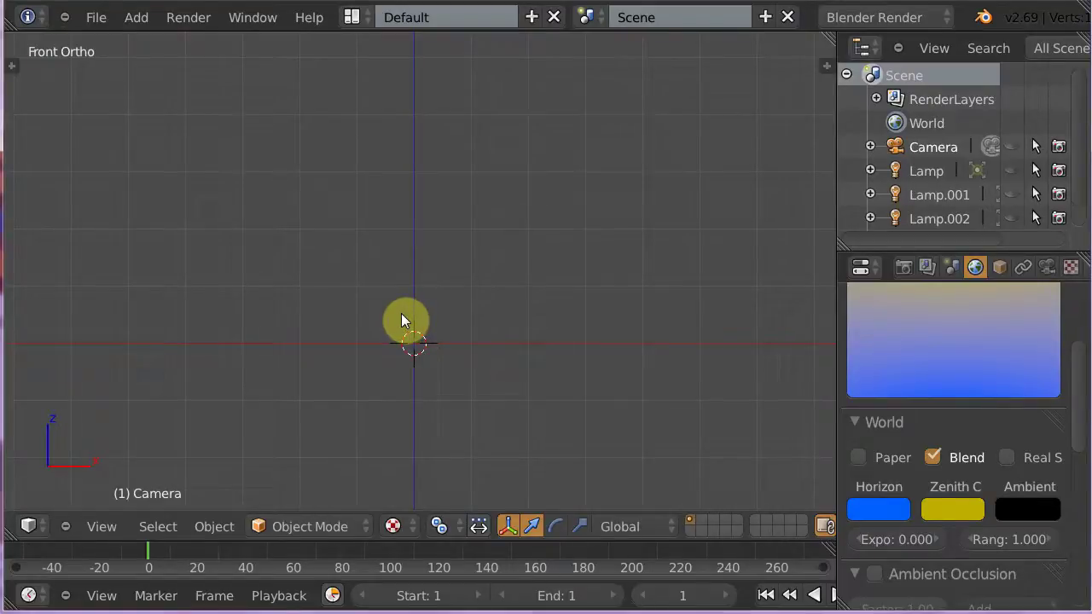
{"action": "left_click", "coordinate": [94, 18]}
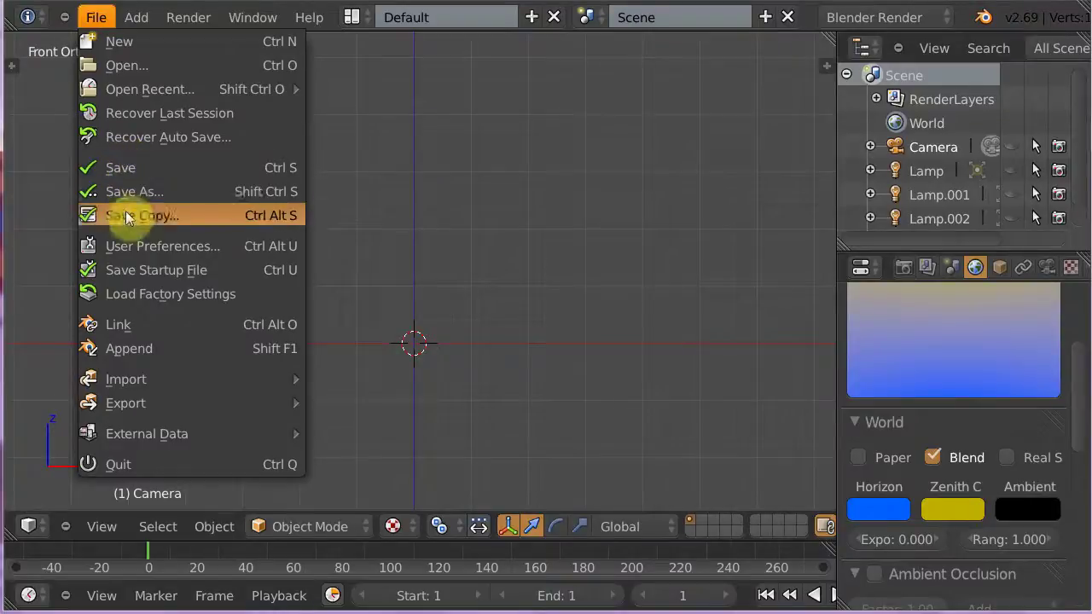
{"action": "left_click", "coordinate": [128, 244]}
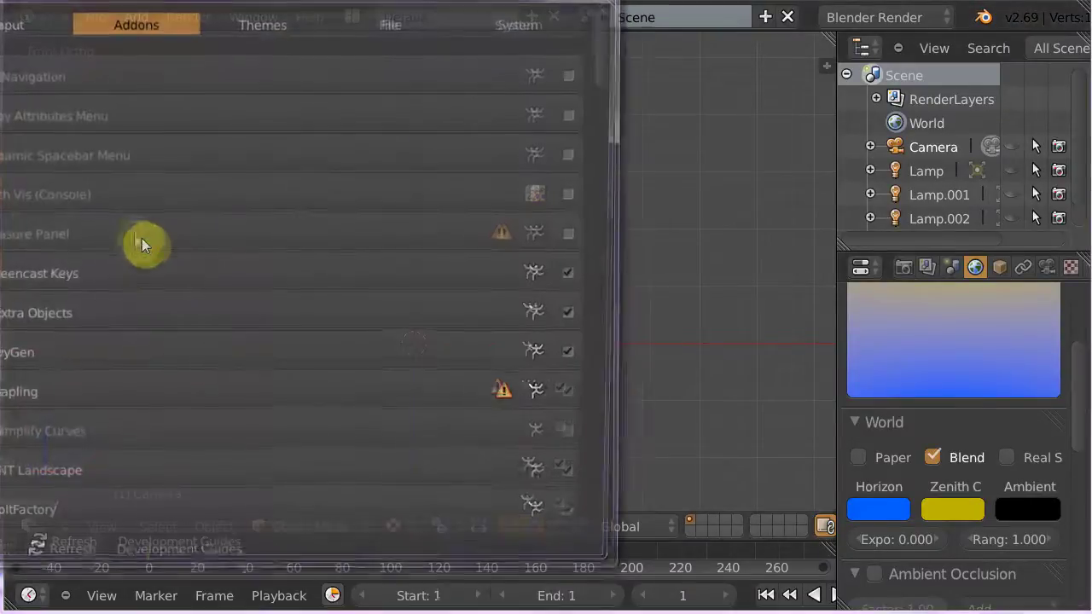
{"action": "left_click_drag", "start_coordinate": [118, 2], "coordinate": [508, 34]}
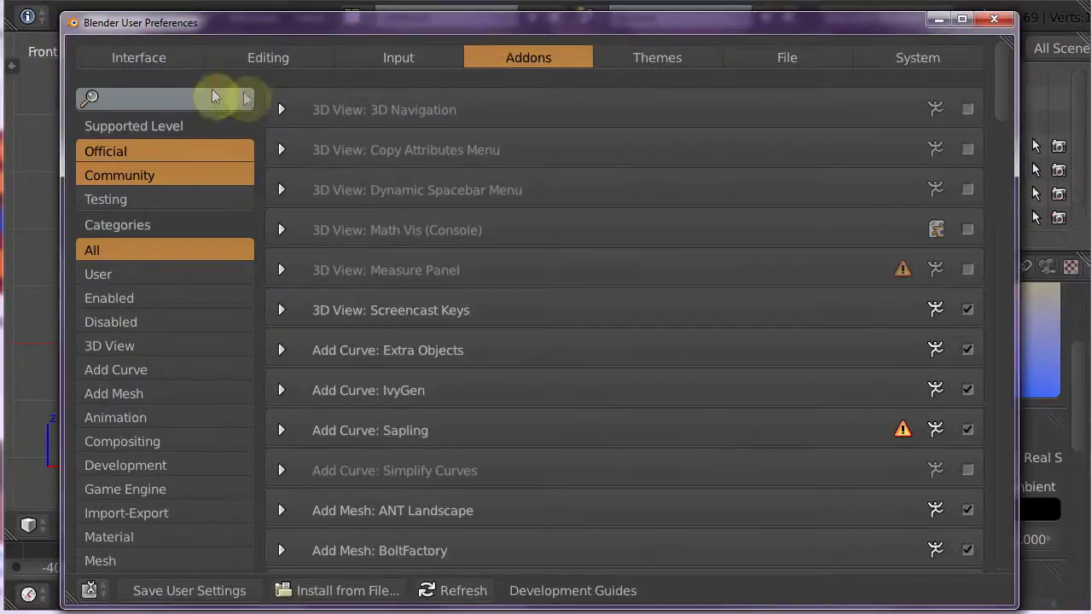
{"action": "left_click", "coordinate": [205, 98]}
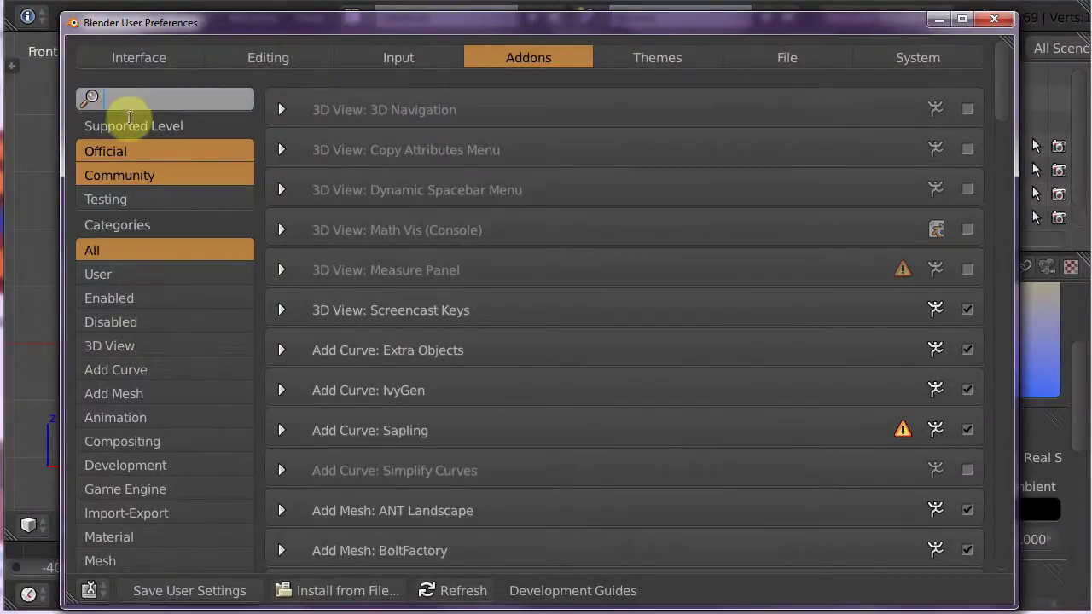
{"action": "type", "text": "sa"}
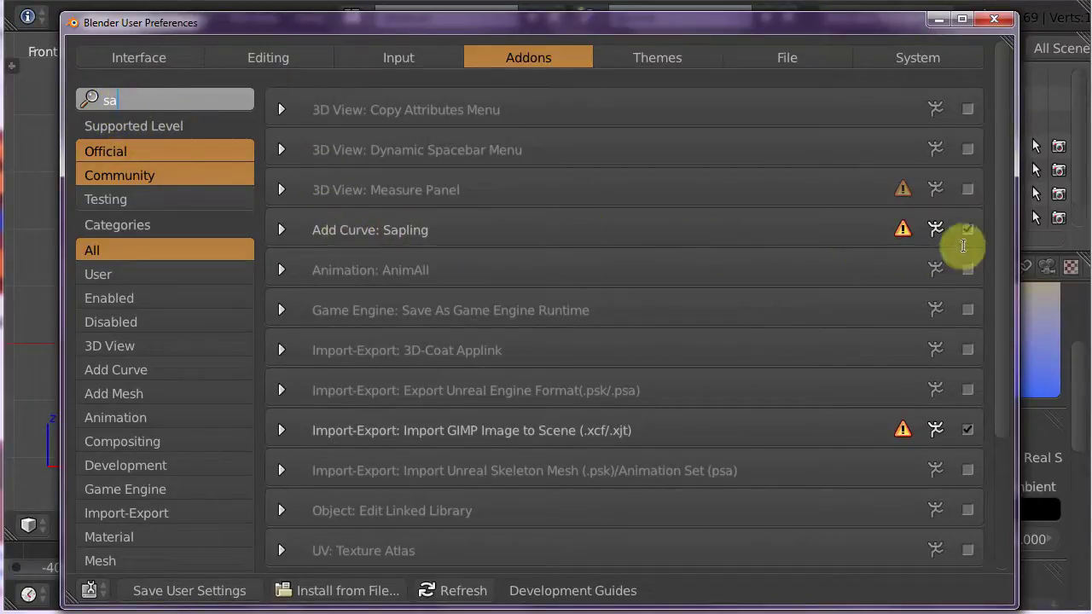
{"action": "left_click", "coordinate": [282, 231]}
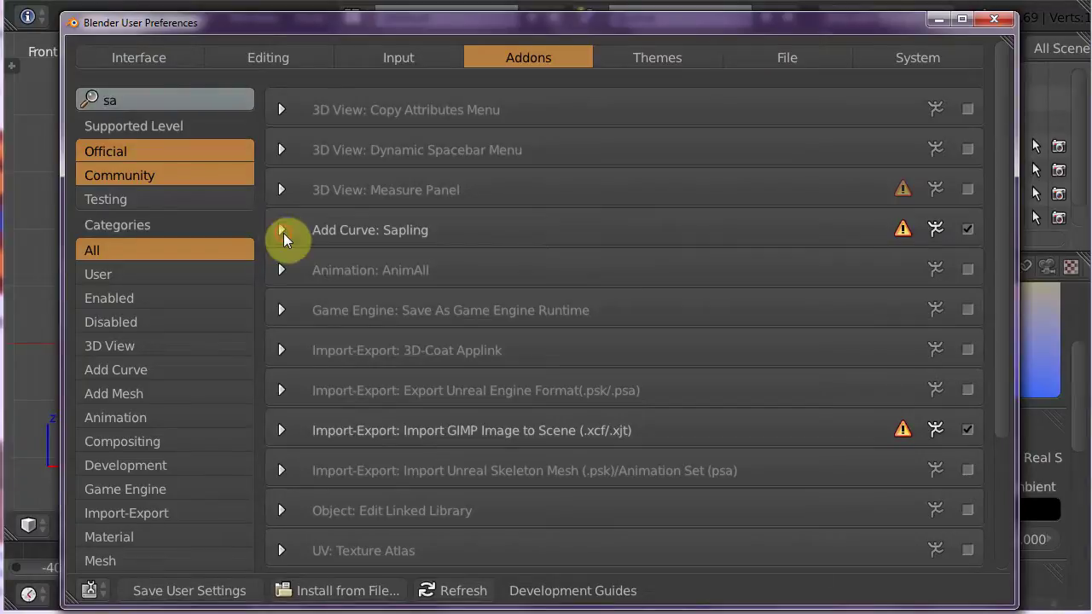
{"action": "left_click", "coordinate": [282, 232]}
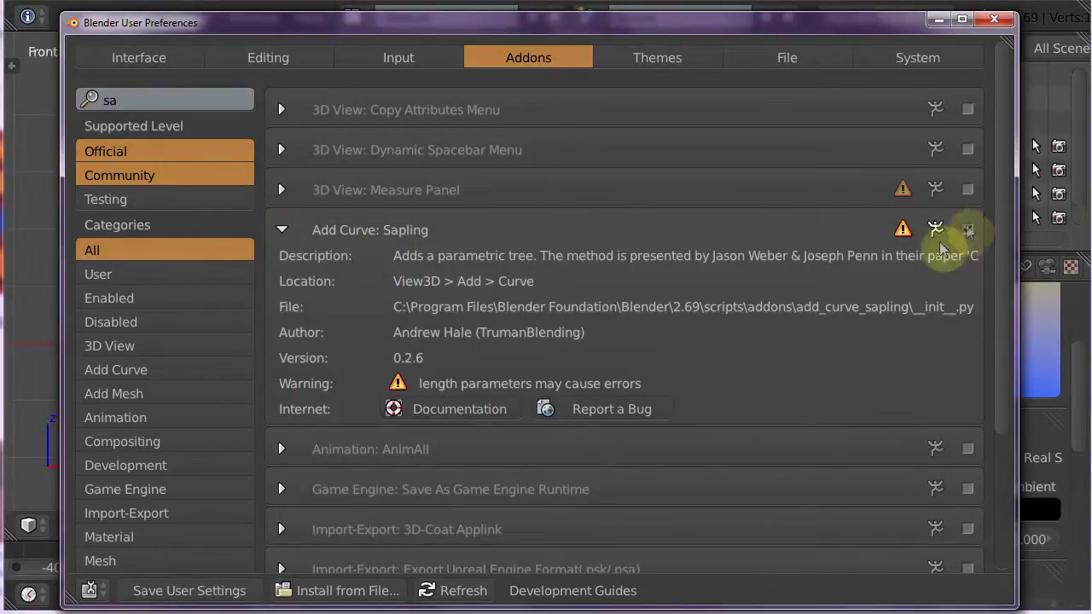
{"action": "left_click", "coordinate": [995, 19]}
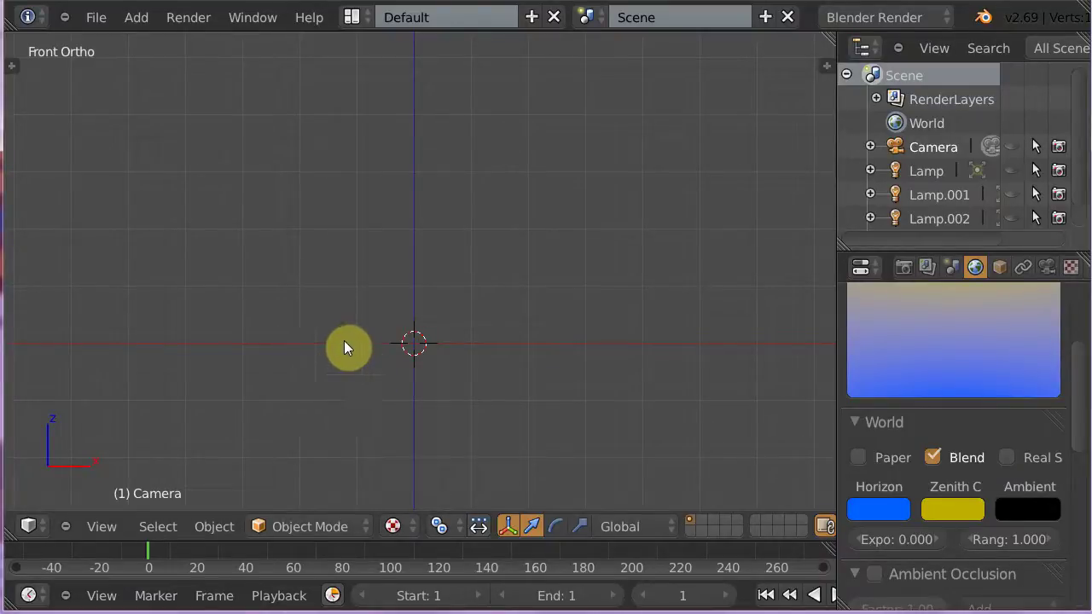
Step: Add a Sapling tree with Curve > Add Tree and zoom out to frame it
{"action": "key", "text": "shift+a"}
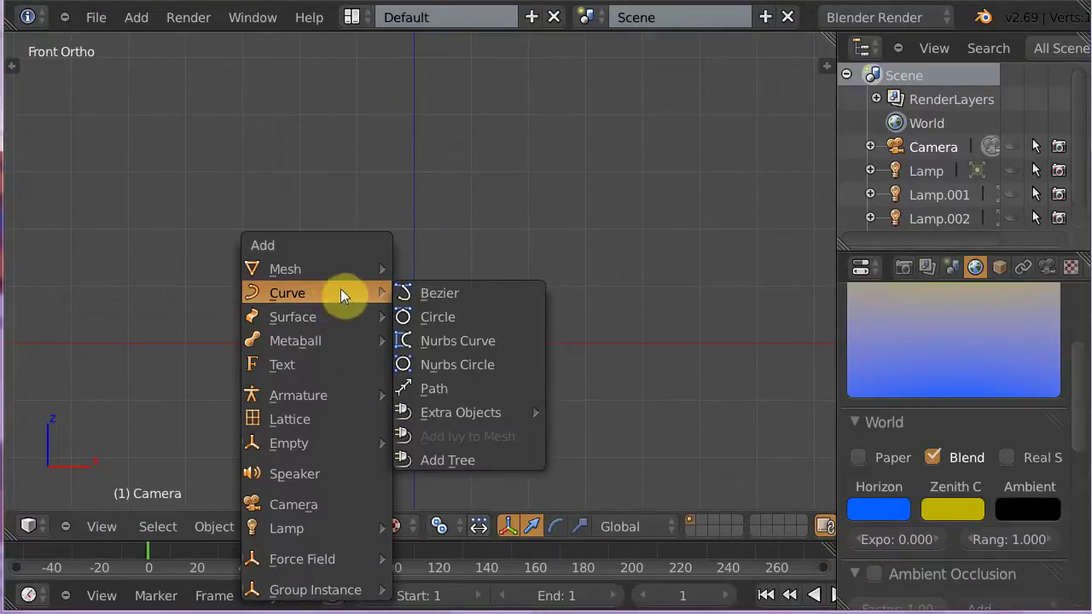
{"action": "left_click", "coordinate": [455, 457]}
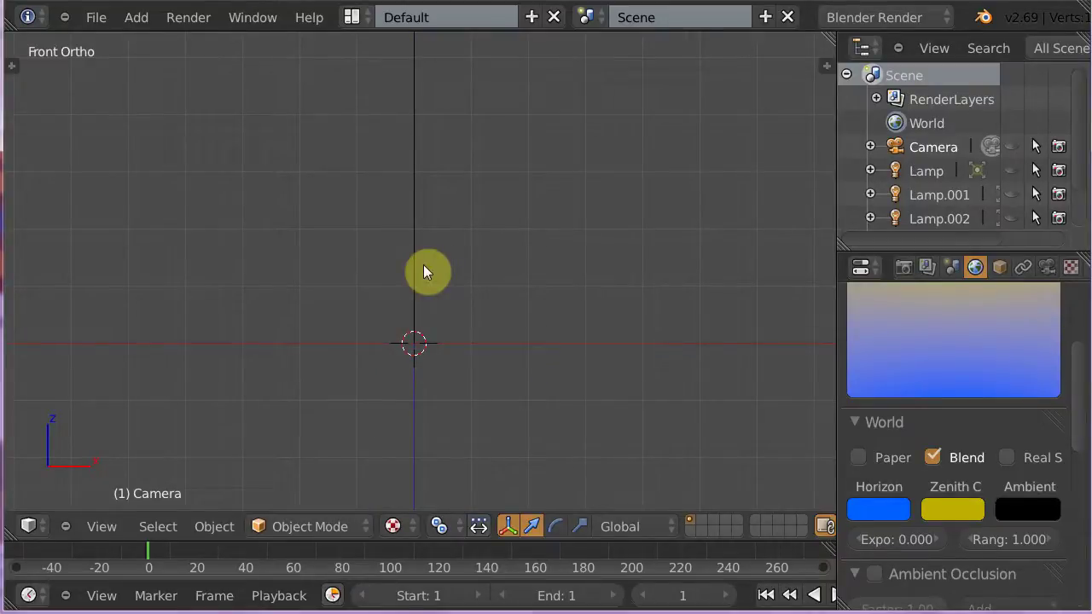
{"action": "scroll", "coordinate": [427, 271], "scroll_direction": "down", "scroll_amount": 1}
{"action": "scroll", "coordinate": [426, 272], "scroll_direction": "down", "scroll_amount": 2}
{"action": "scroll", "coordinate": [427, 271], "scroll_direction": "down", "scroll_amount": 1}
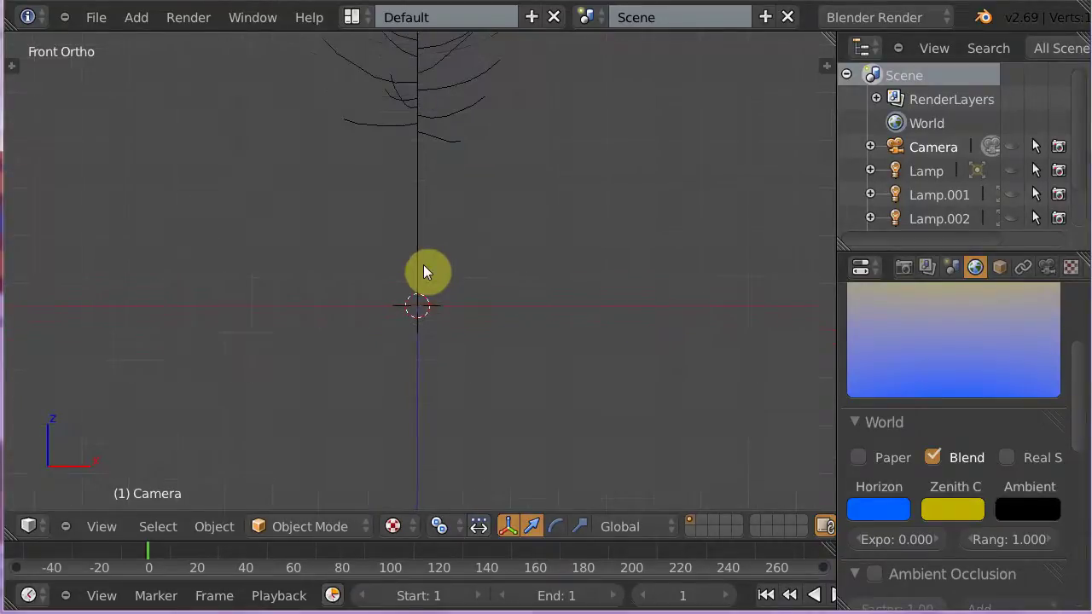
{"action": "mouse_move", "coordinate": [445, 272]}
{"action": "middle_mouse_down", "text": "shift"}
{"action": "mouse_move", "coordinate": [442, 388]}
{"action": "mouse_move", "coordinate": [466, 430]}
{"action": "middle_mouse_up", "text": "shift"}
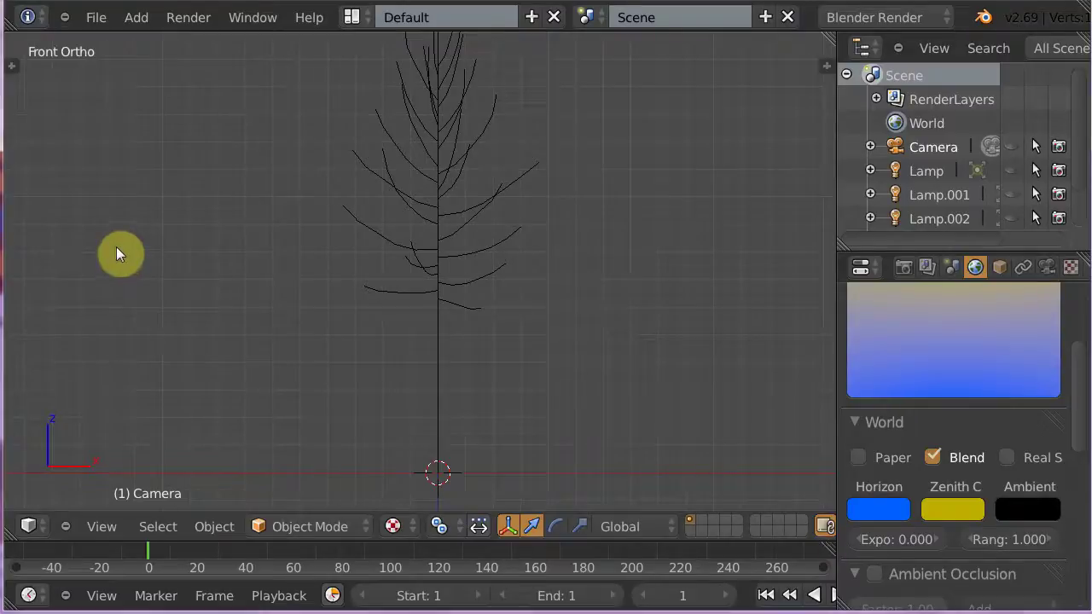
Step: Widen the tool shelf, enable Bevel on the tree, and make the camera visible
{"action": "key", "text": "t"}
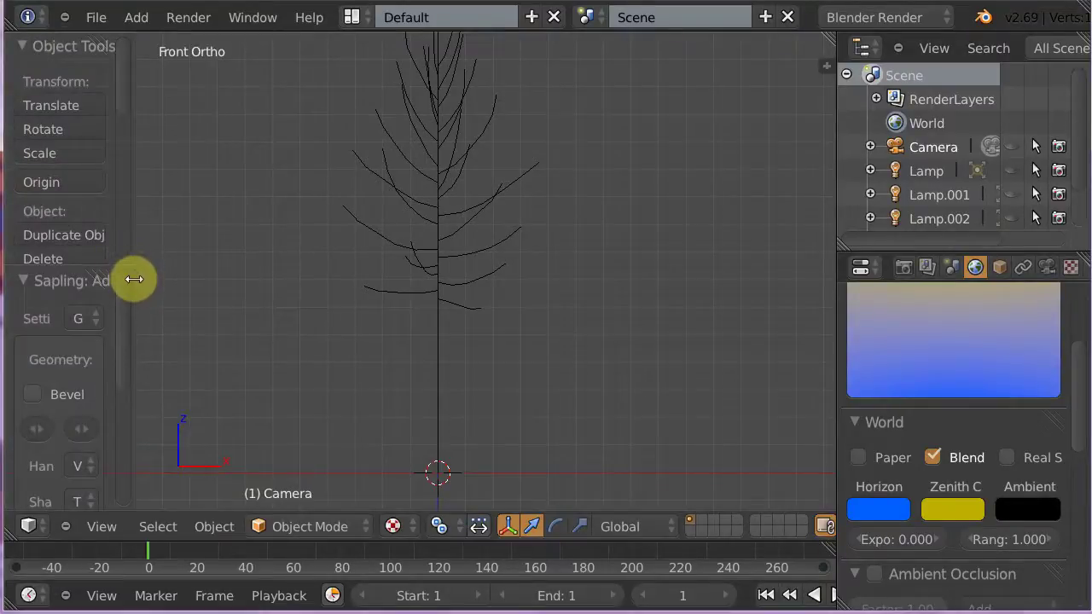
{"action": "left_click_drag", "start_coordinate": [134, 279], "coordinate": [217, 274]}
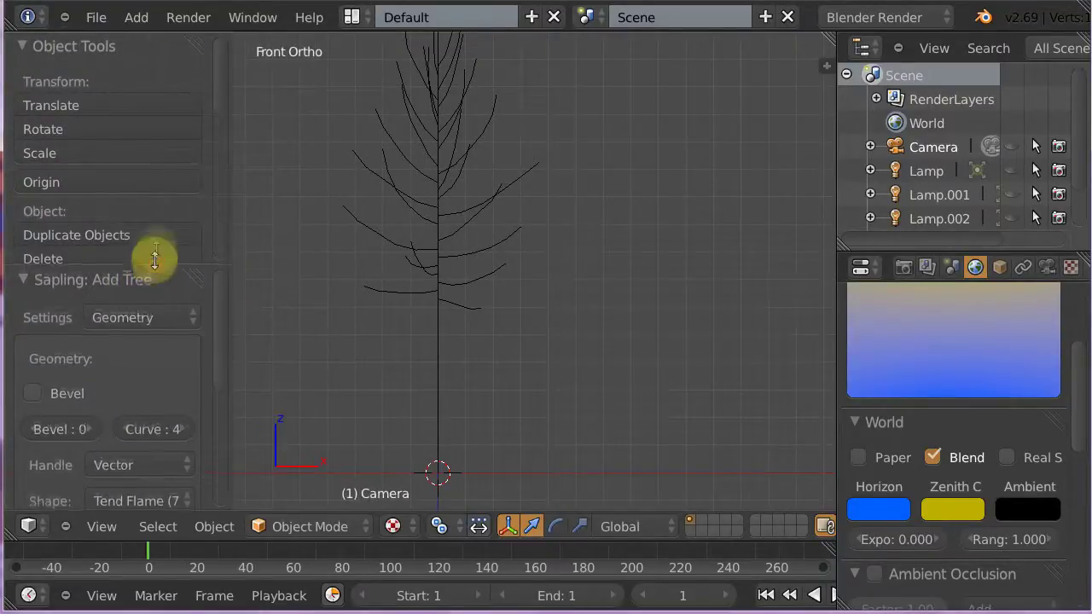
{"action": "left_click_drag", "start_coordinate": [155, 260], "coordinate": [171, 61]}
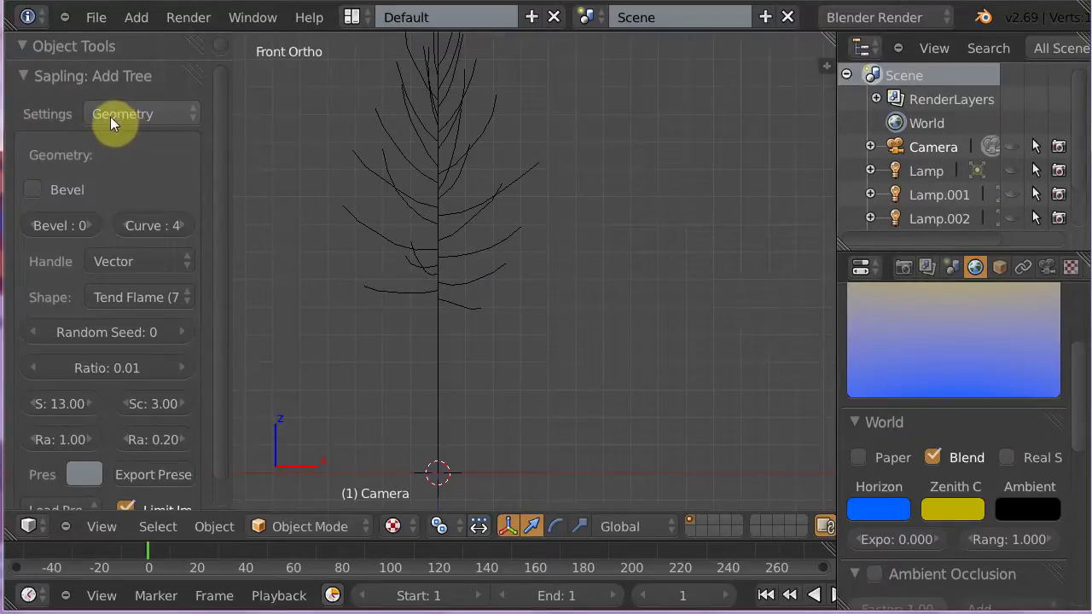
{"action": "left_click", "coordinate": [31, 191]}
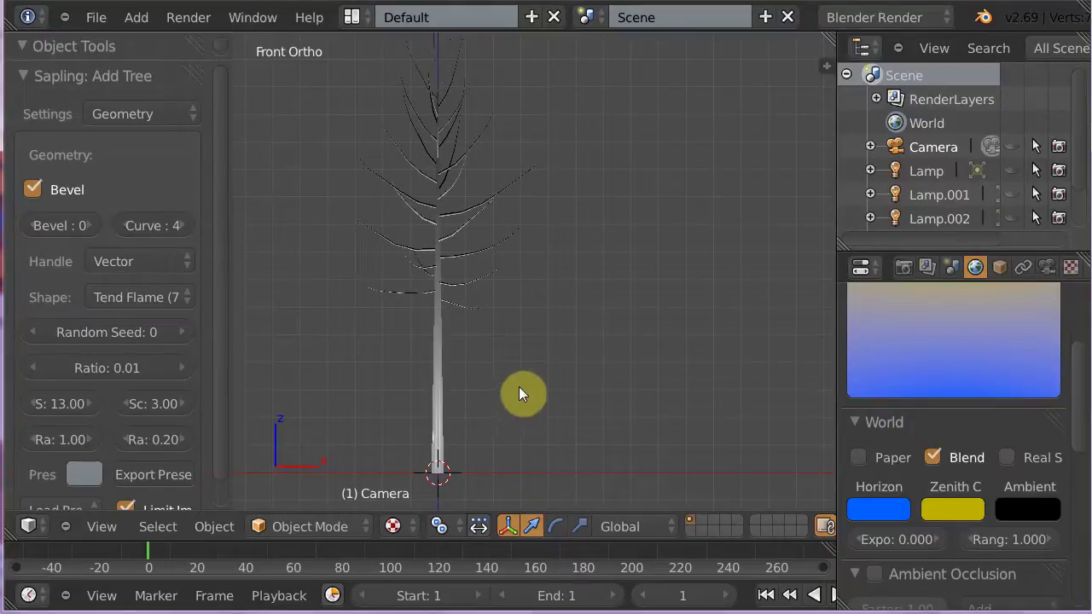
{"action": "left_click_drag", "start_coordinate": [227, 342], "coordinate": [295, 341]}
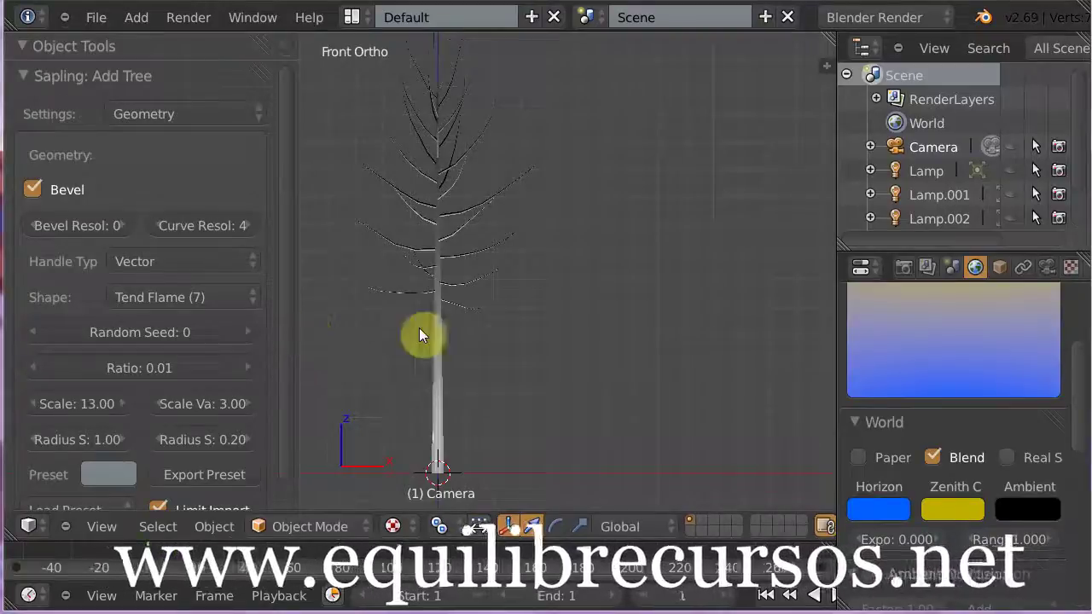
{"action": "left_click", "coordinate": [1011, 146]}
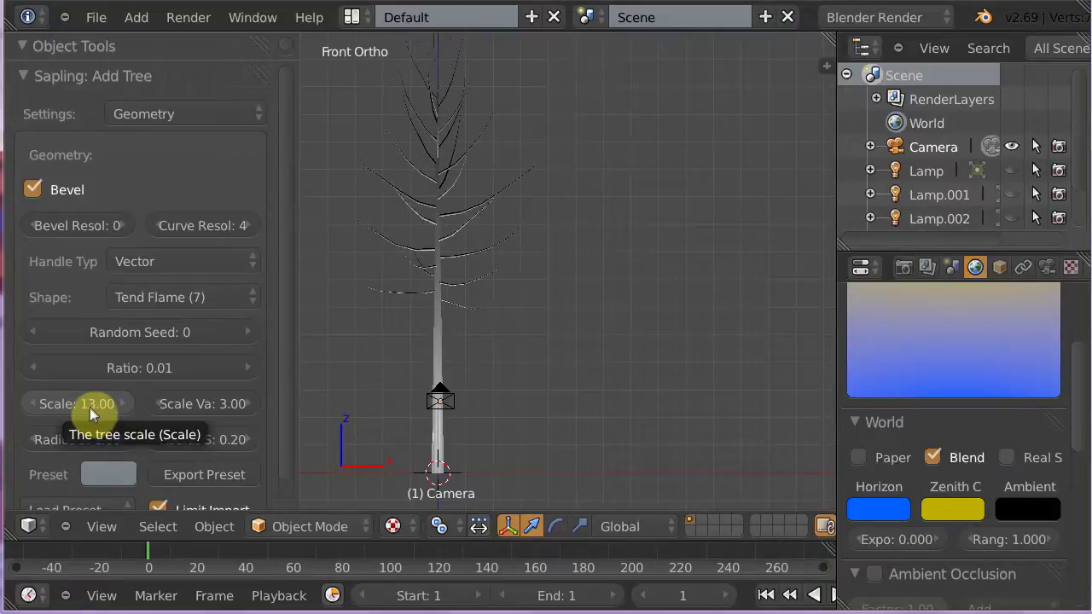
Step: Set the tree Scale to 2 and reframe the smaller tree
{"action": "left_click", "coordinate": [75, 403]}
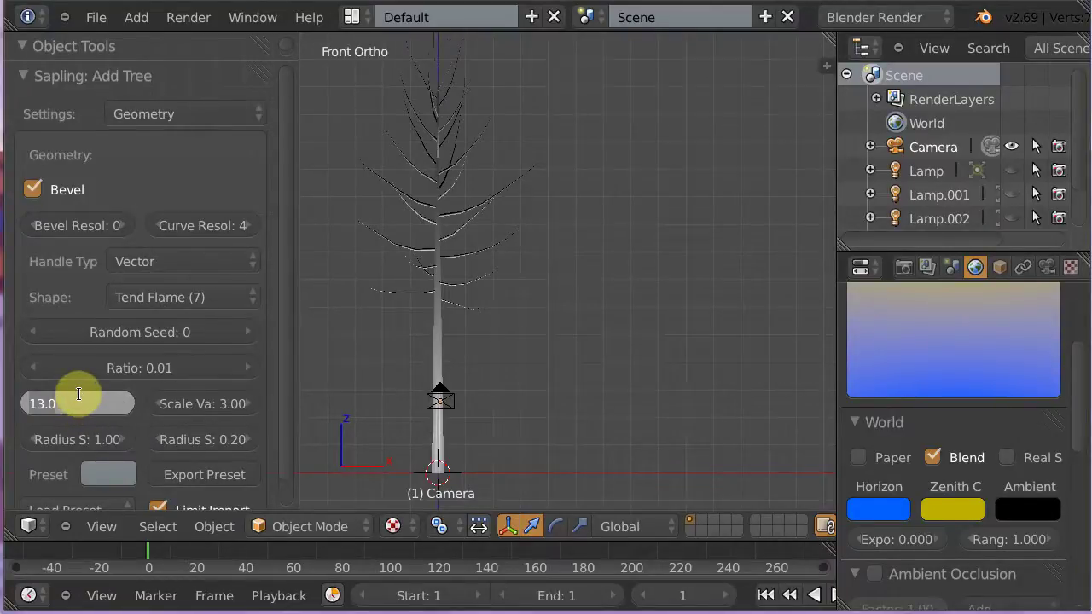
{"action": "type", "text": "2"}
{"action": "key", "text": "Return"}
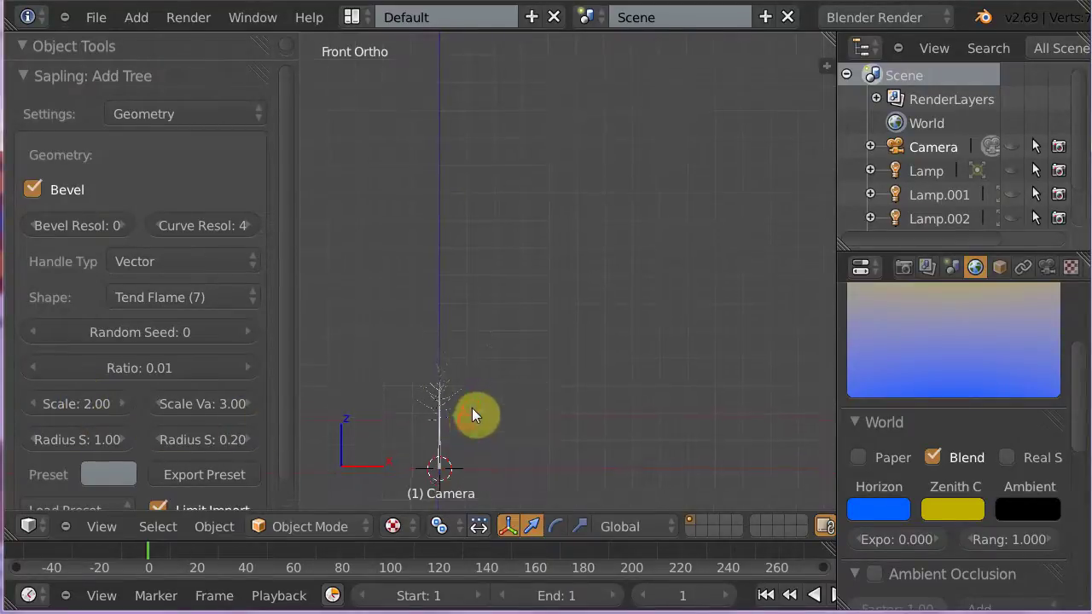
{"action": "middle_click_drag", "start_coordinate": [473, 415], "coordinate": [578, 284], "text": "shift"}
{"action": "scroll", "coordinate": [576, 272], "scroll_direction": "up", "scroll_amount": 3}
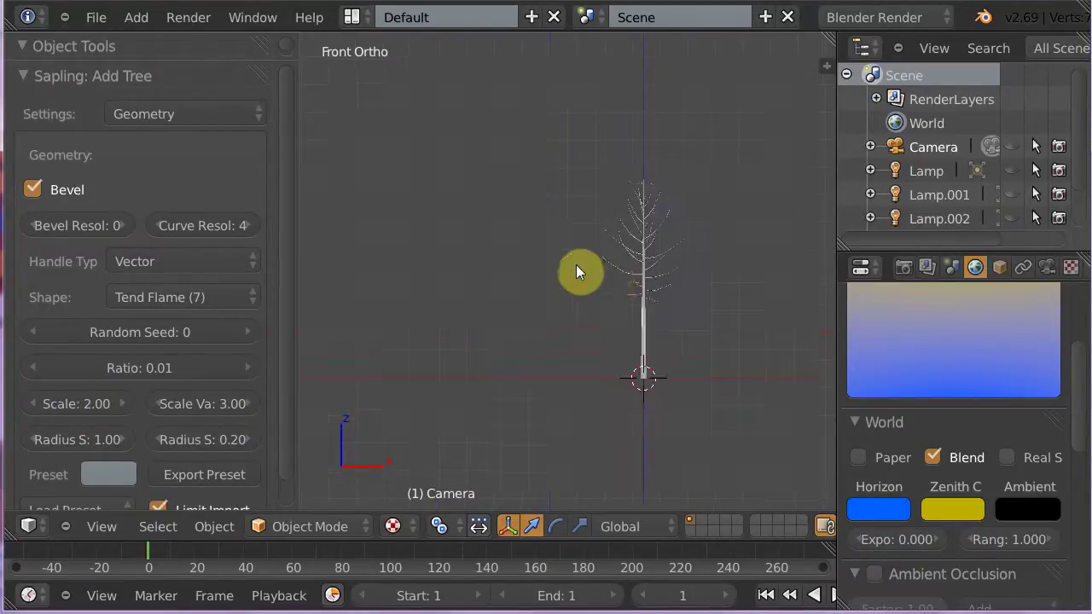
{"action": "mouse_move", "coordinate": [629, 324]}
{"action": "middle_mouse_down", "text": "shift"}
{"action": "mouse_move", "coordinate": [573, 327]}
{"action": "mouse_move", "coordinate": [535, 350]}
{"action": "middle_mouse_up", "text": "shift"}
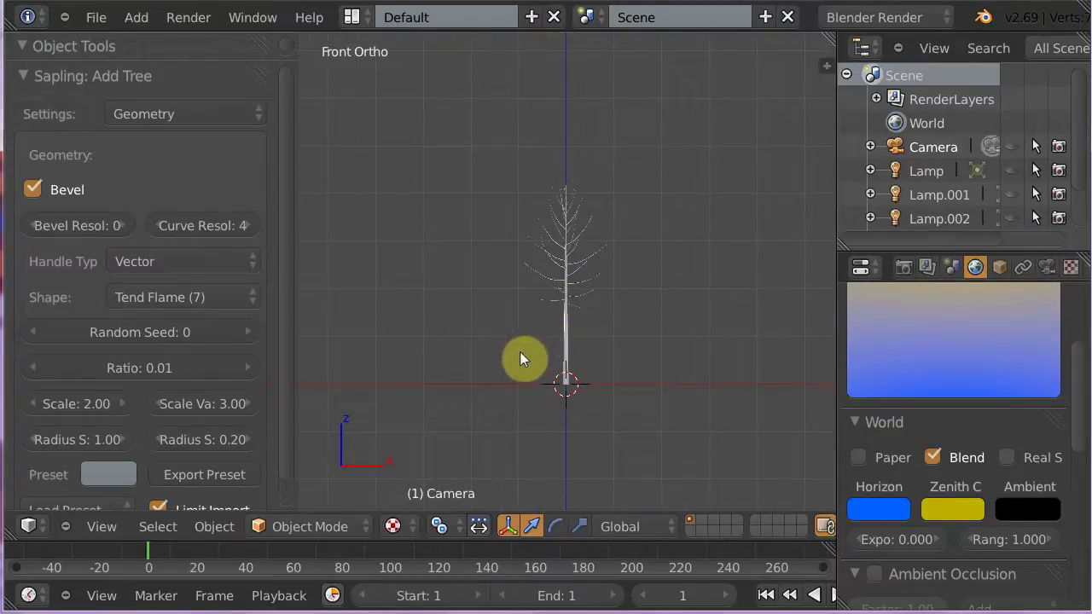
Step: Set Scale Variation to 1.5 and Radius Scale to 0.5, then recentre the tree
{"action": "left_click", "coordinate": [218, 403]}
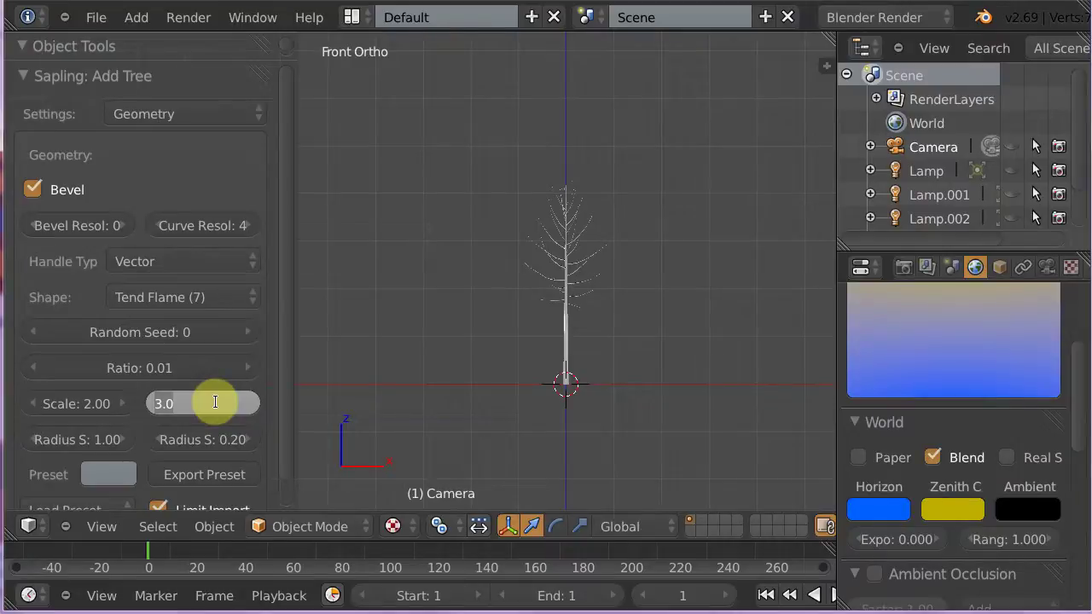
{"action": "type", "text": "1.5"}
{"action": "key", "text": "Return"}
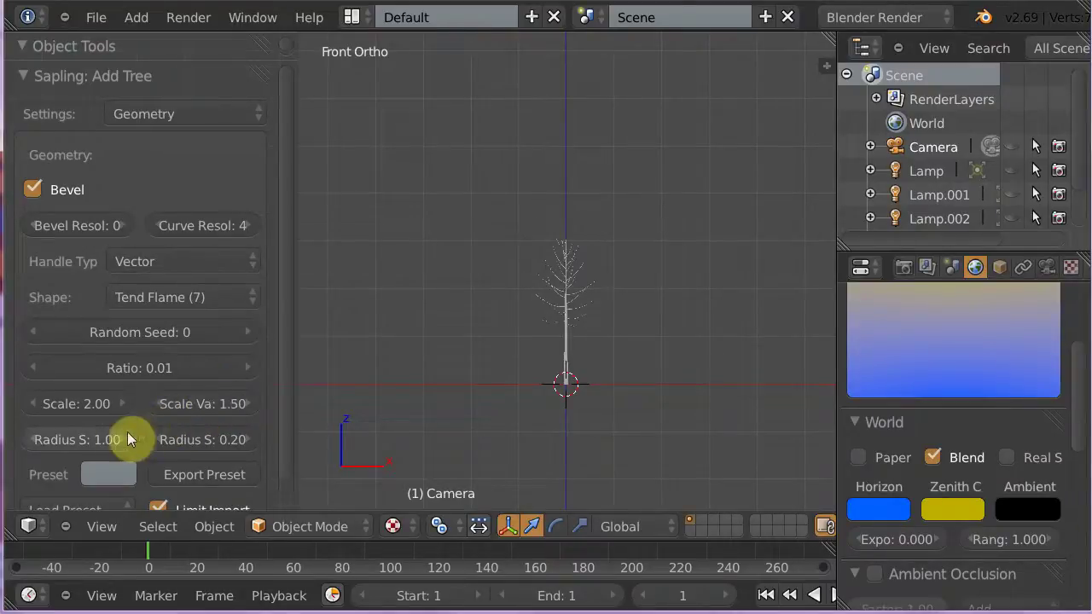
{"action": "left_click", "coordinate": [92, 441]}
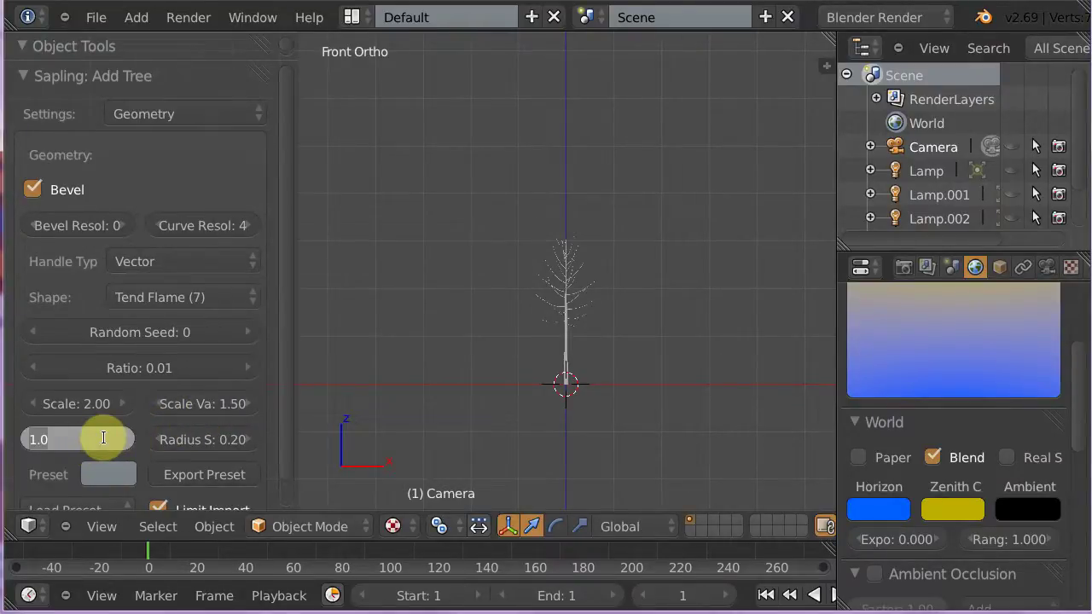
{"action": "type", "text": ".5"}
{"action": "key", "text": "Return"}
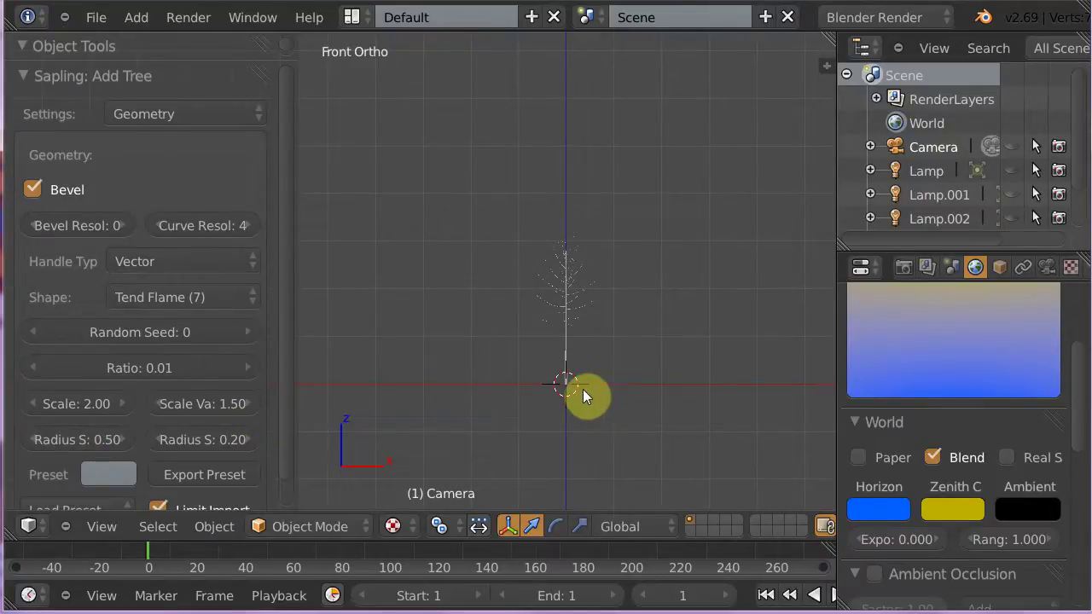
{"action": "scroll", "coordinate": [583, 389], "scroll_direction": "up", "scroll_amount": 4}
{"action": "scroll", "coordinate": [583, 389], "scroll_direction": "up", "scroll_amount": 4, "text": "ctrl"}
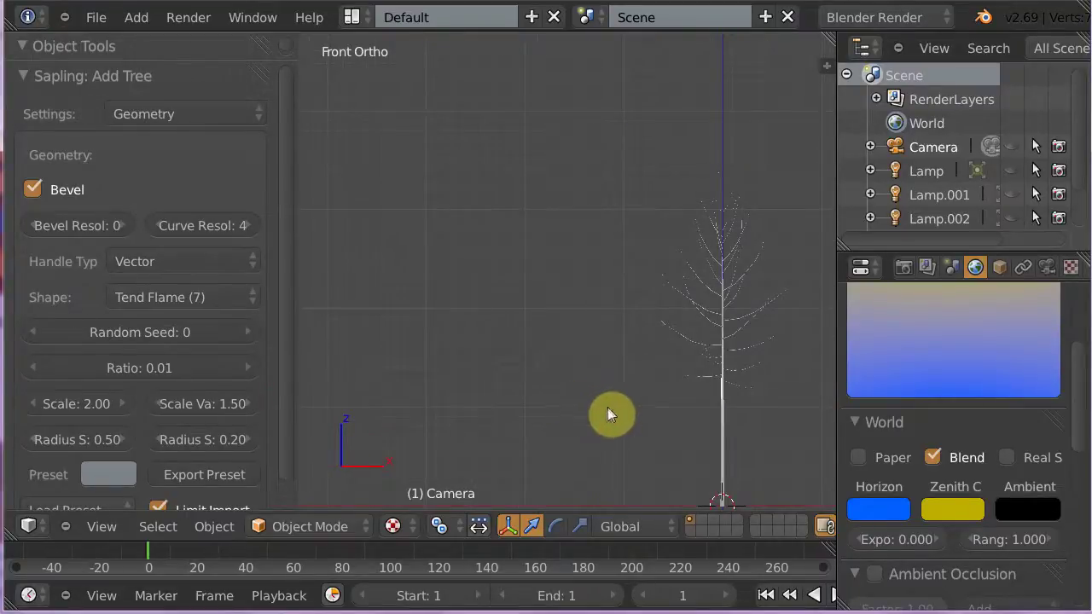
{"action": "scroll", "coordinate": [608, 415], "scroll_direction": "down", "scroll_amount": 3, "text": "ctrl"}
{"action": "middle_click_drag", "start_coordinate": [605, 409], "coordinate": [406, 348], "text": "shift"}
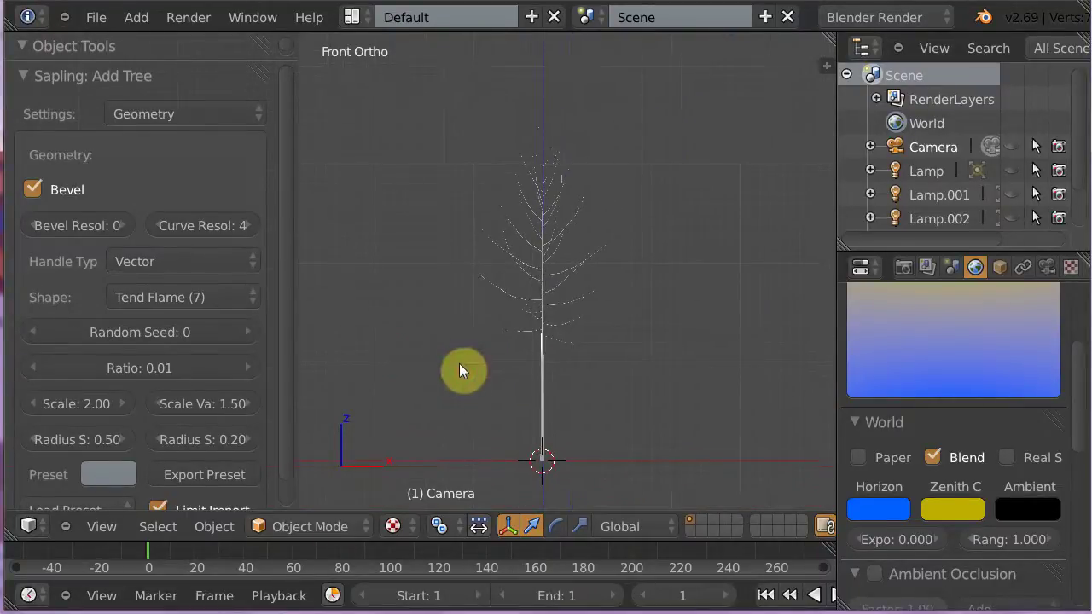
{"action": "scroll", "coordinate": [459, 364], "scroll_direction": "up", "scroll_amount": 1}
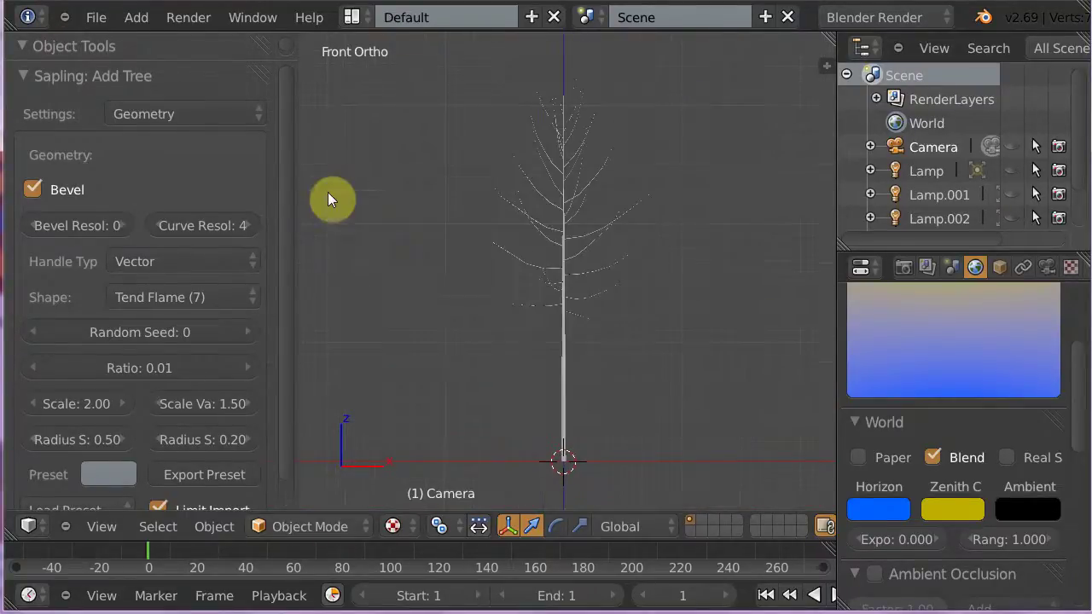
{"action": "left_click", "coordinate": [167, 117]}
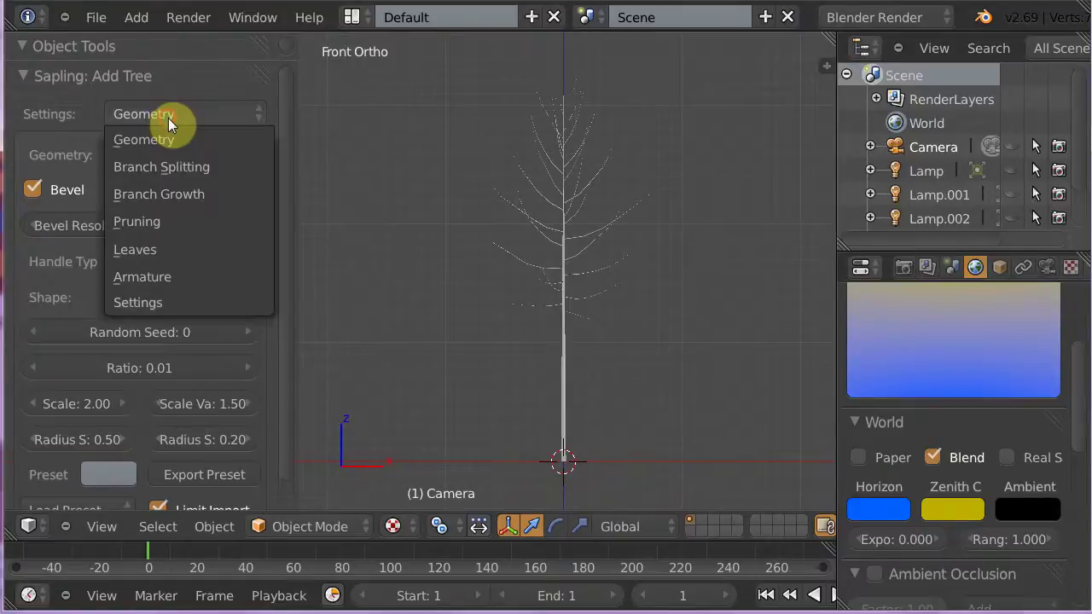
Step: In Branch Splitting, set third-level branches to 50 and second-level branches to 20
{"action": "left_click", "coordinate": [164, 167]}
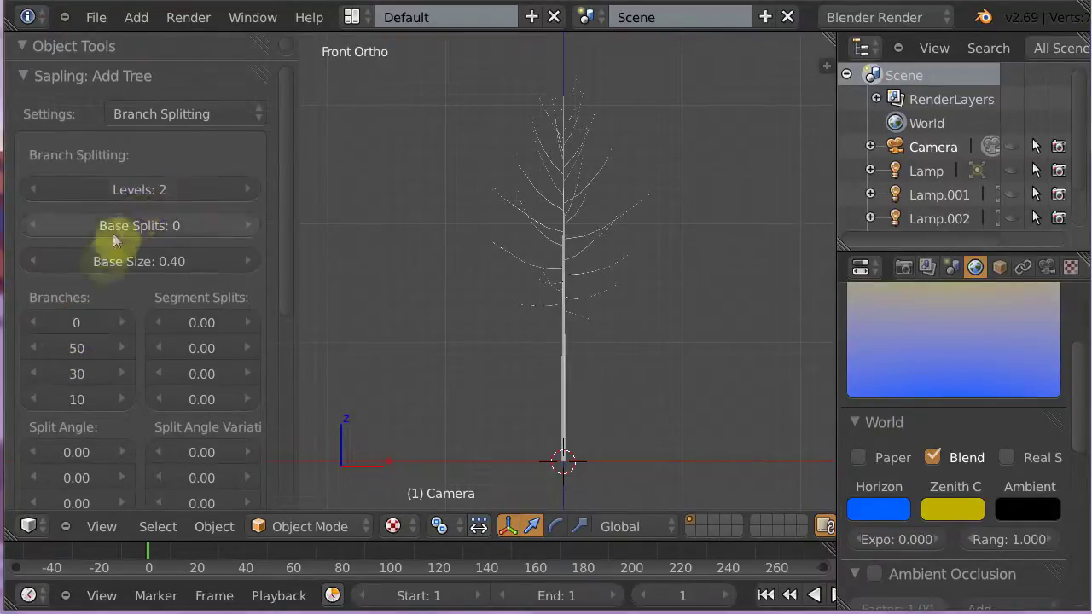
{"action": "left_click", "coordinate": [75, 374]}
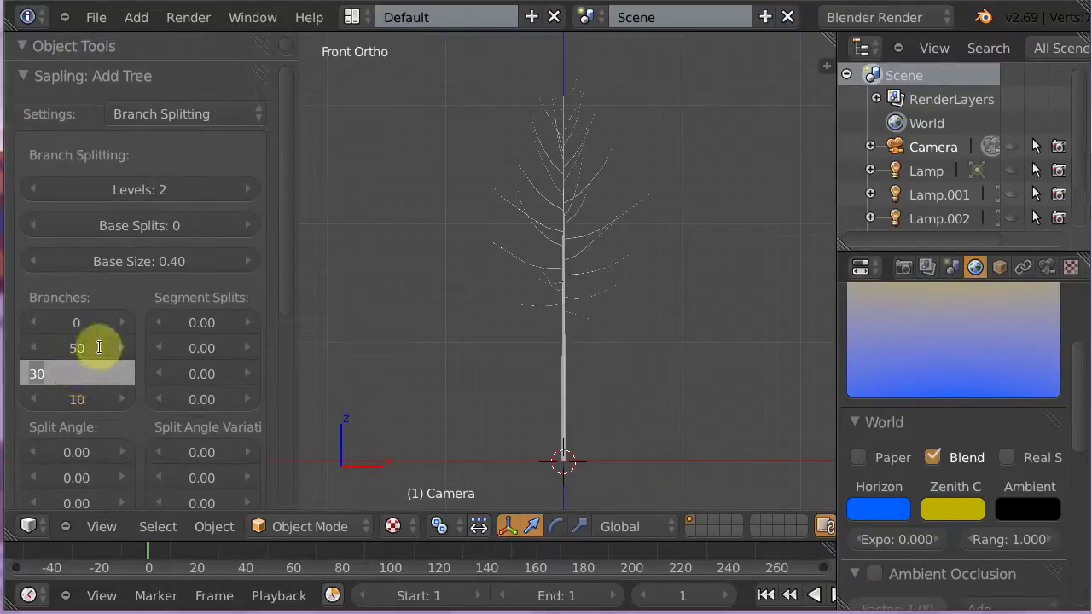
{"action": "type", "text": "50"}
{"action": "key", "text": "Return"}
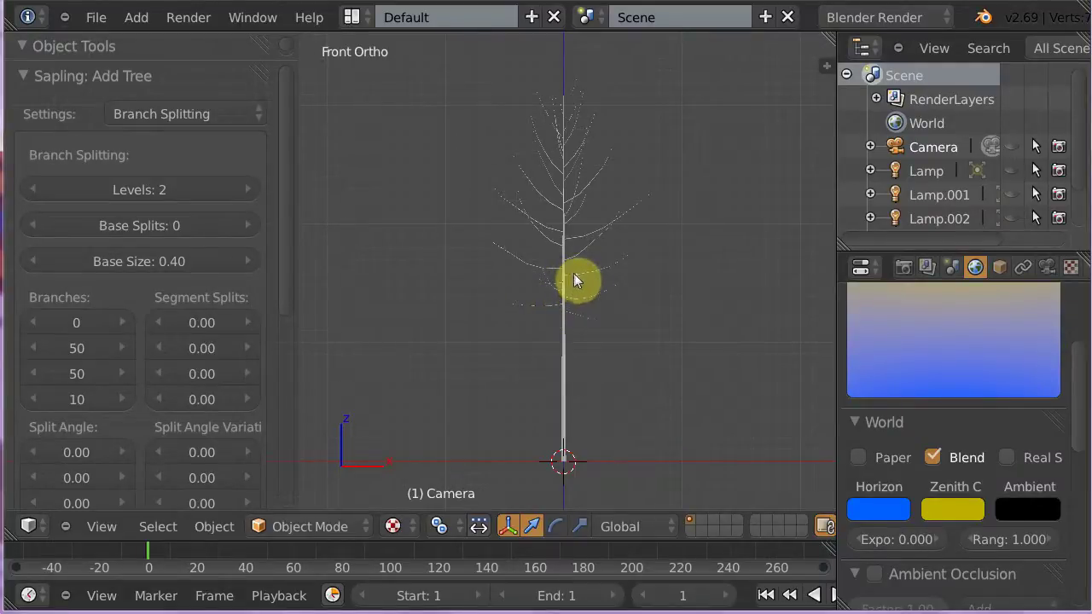
{"action": "left_click", "coordinate": [78, 349]}
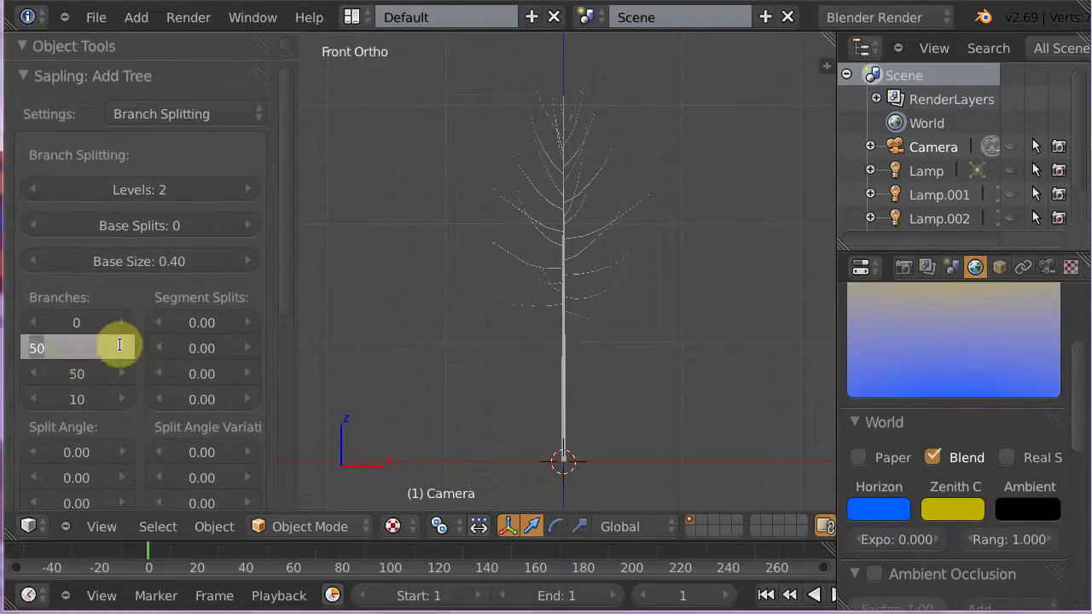
{"action": "type", "text": "20"}
{"action": "key", "text": "Return"}
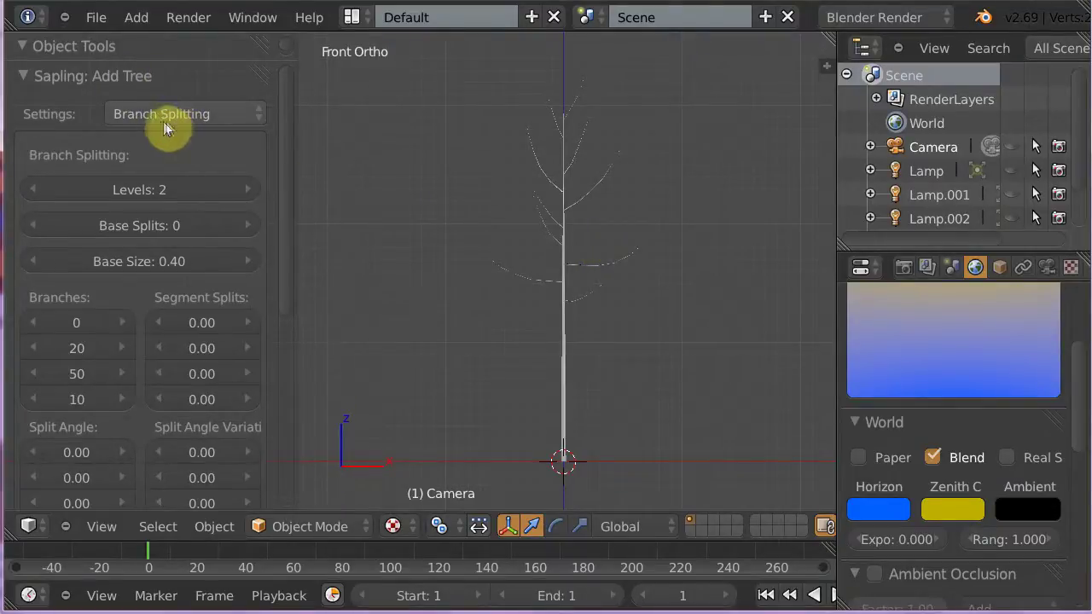
Step: Set Base Size to 0.50 and raise the second-level Branches count to 50
{"action": "left_click", "coordinate": [137, 265]}
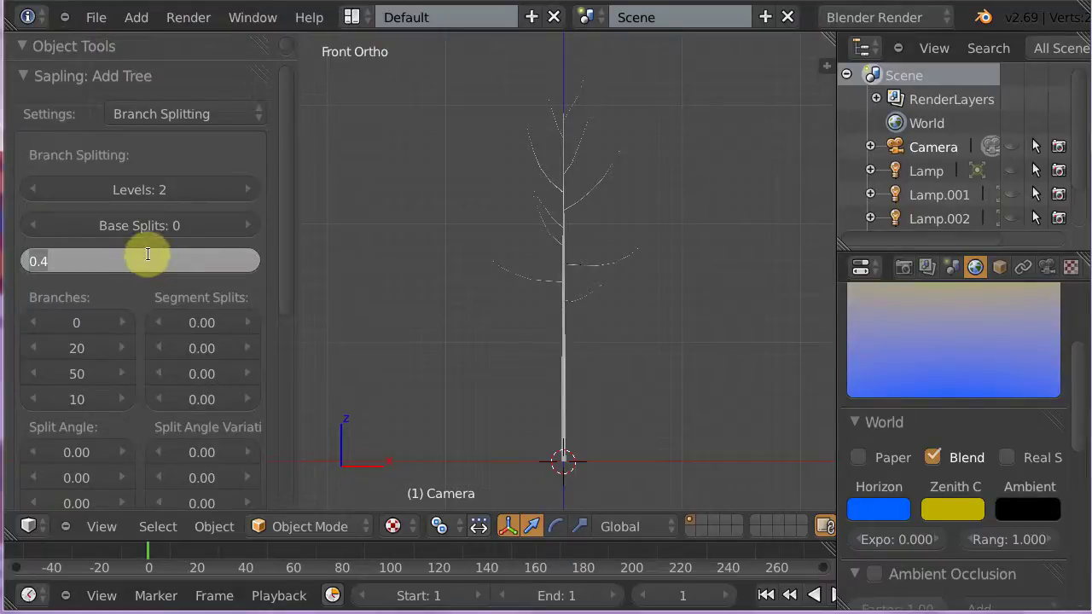
{"action": "key", "text": "BackSpace"}
{"action": "type", "text": "0.5"}
{"action": "key", "text": "Return"}
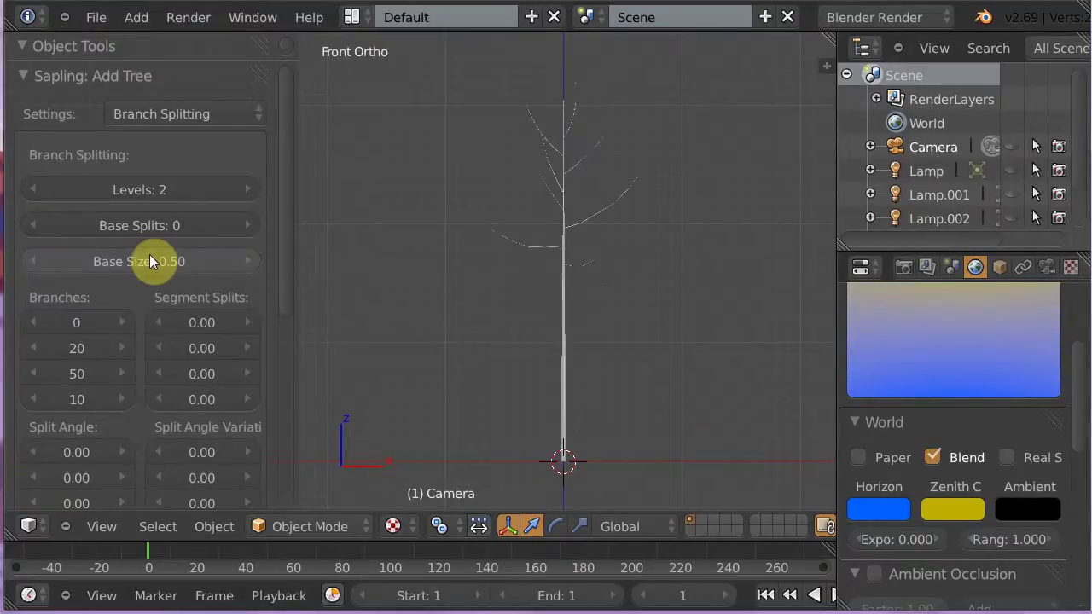
{"action": "left_click", "coordinate": [73, 347]}
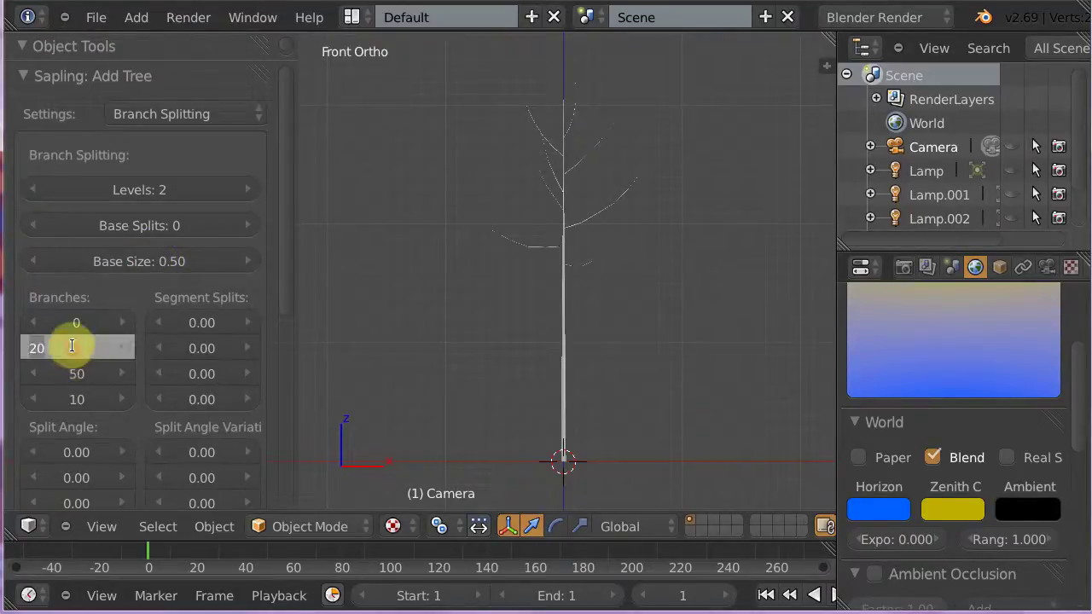
{"action": "type", "text": "50"}
{"action": "key", "text": "Return"}
{"action": "scroll", "coordinate": [86, 352], "scroll_direction": "down", "scroll_amount": 2}
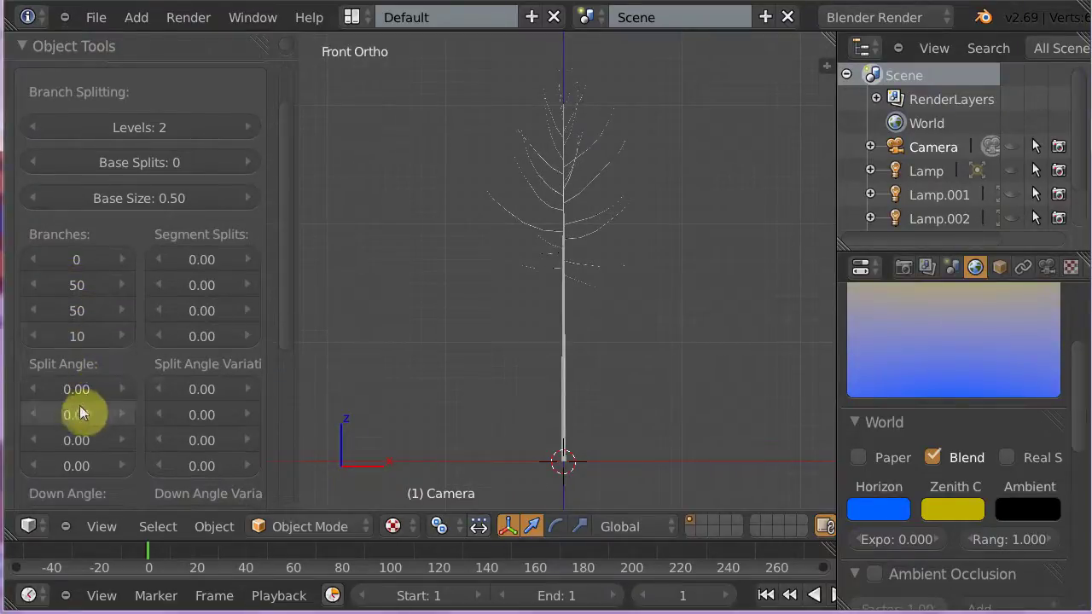
Step: Set the second-level Down Angle to -50 so branches droop
{"action": "scroll", "coordinate": [286, 332], "scroll_direction": "down", "scroll_amount": 1}
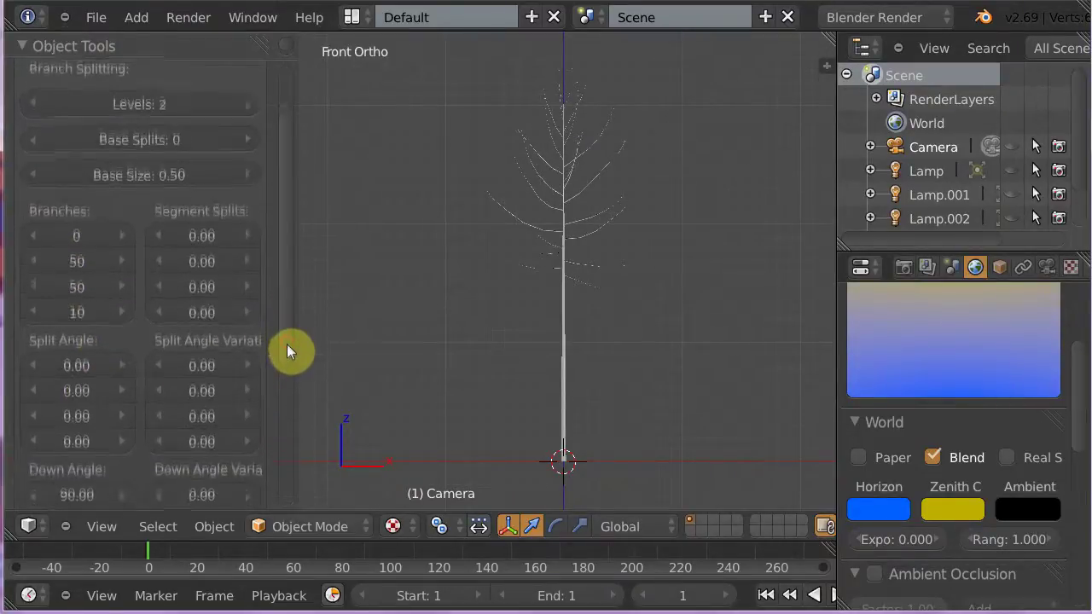
{"action": "left_click_drag", "start_coordinate": [287, 352], "coordinate": [278, 432]}
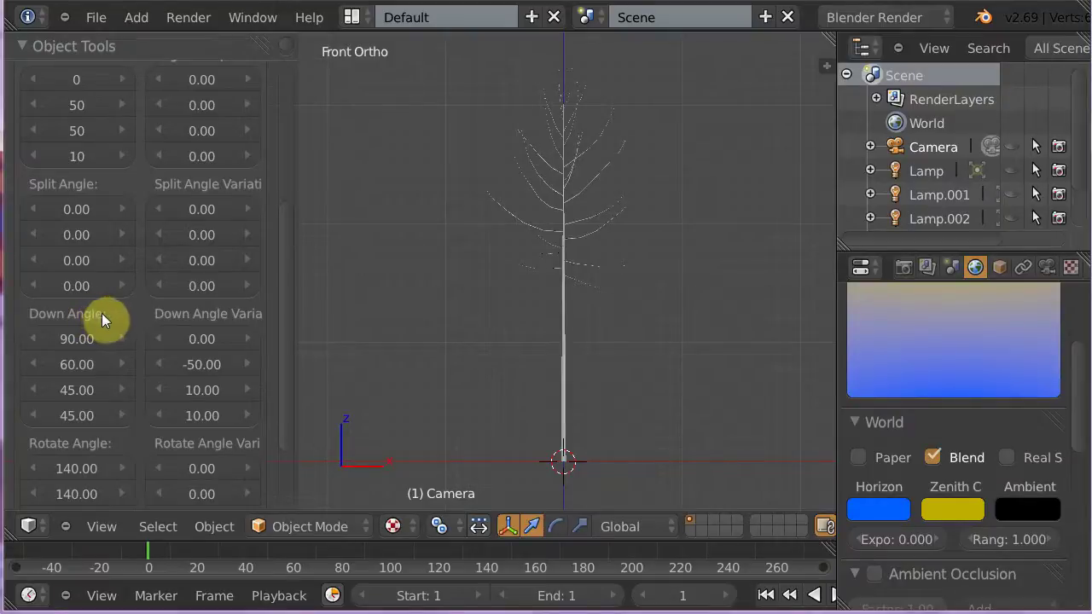
{"action": "left_click", "coordinate": [74, 363]}
{"action": "type", "text": "-50"}
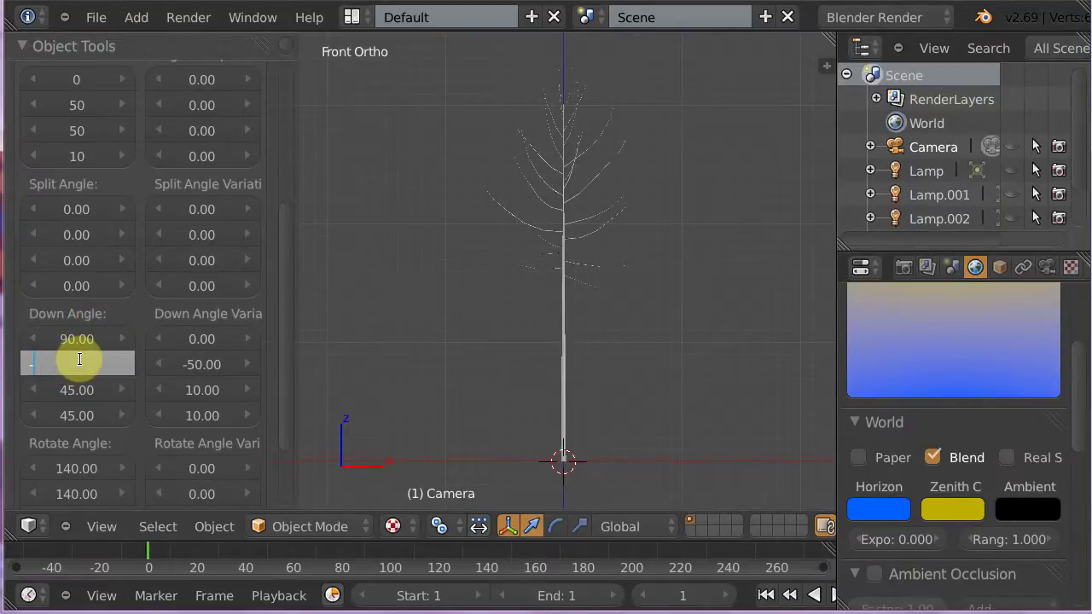
{"action": "key", "text": "Return"}
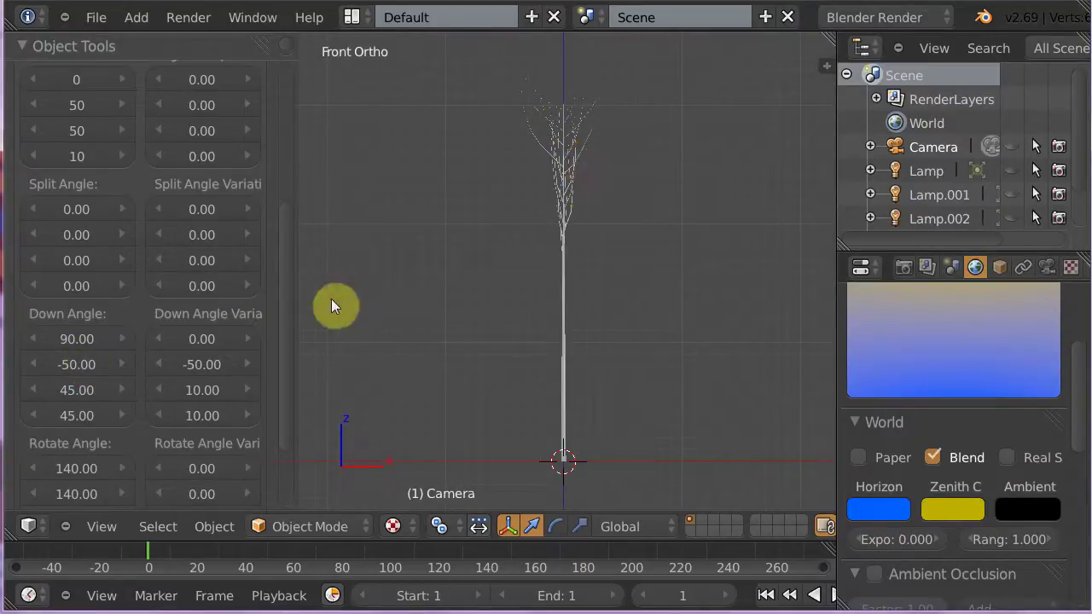
Step: Set the second-level Rotate Angle to 70 with a variation of 10
{"action": "scroll", "coordinate": [287, 350], "scroll_direction": "down", "scroll_amount": 1}
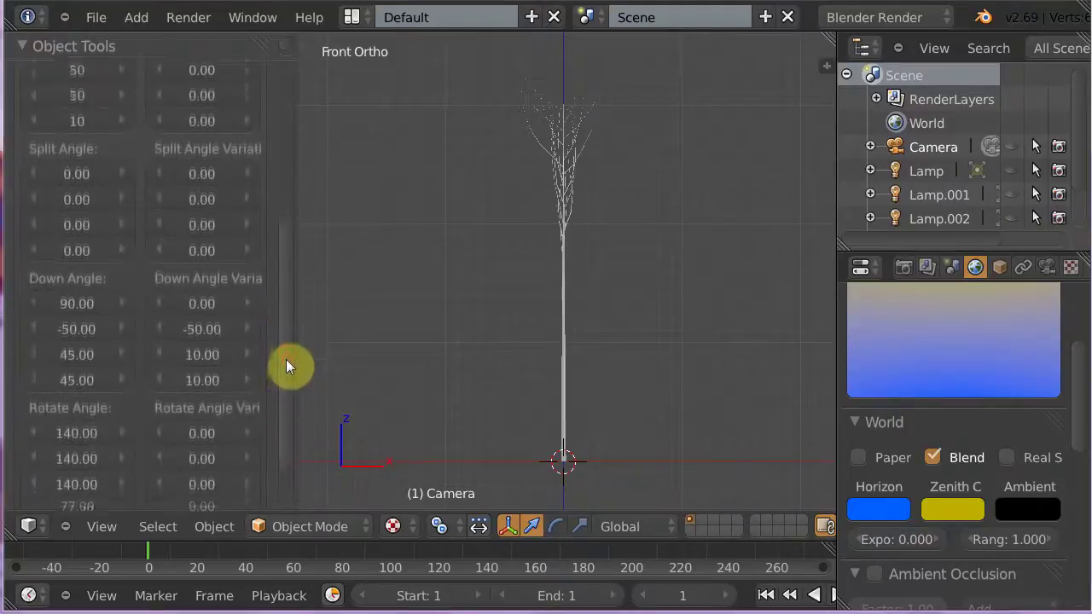
{"action": "scroll", "coordinate": [284, 358], "scroll_direction": "down", "scroll_amount": 1}
{"action": "left_click", "coordinate": [70, 452]}
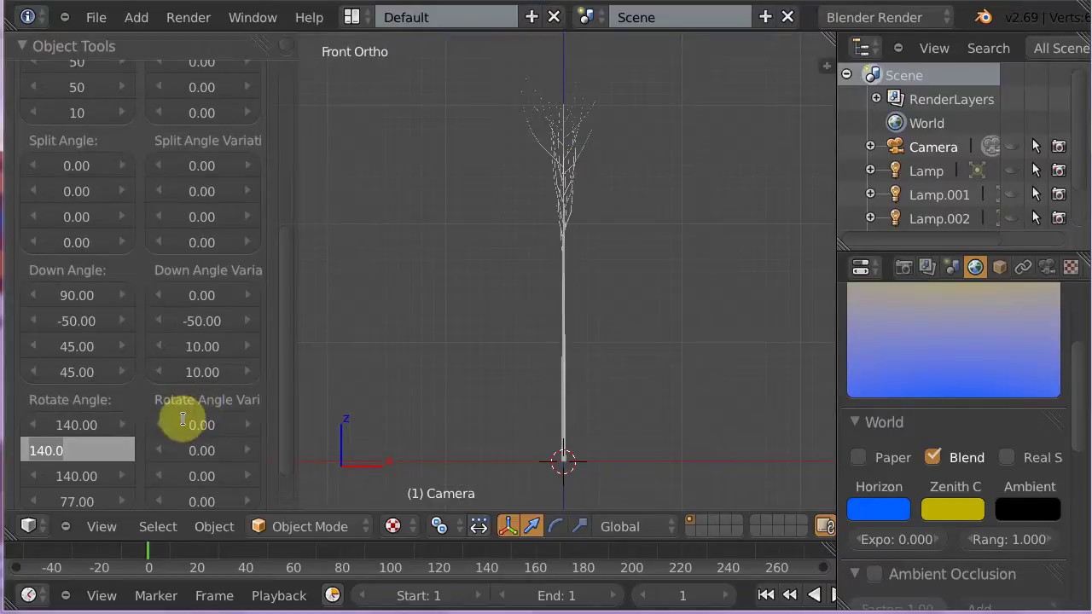
{"action": "type", "text": "70"}
{"action": "key", "text": "Return"}
{"action": "scroll", "coordinate": [251, 357], "scroll_direction": "down", "scroll_amount": 2}
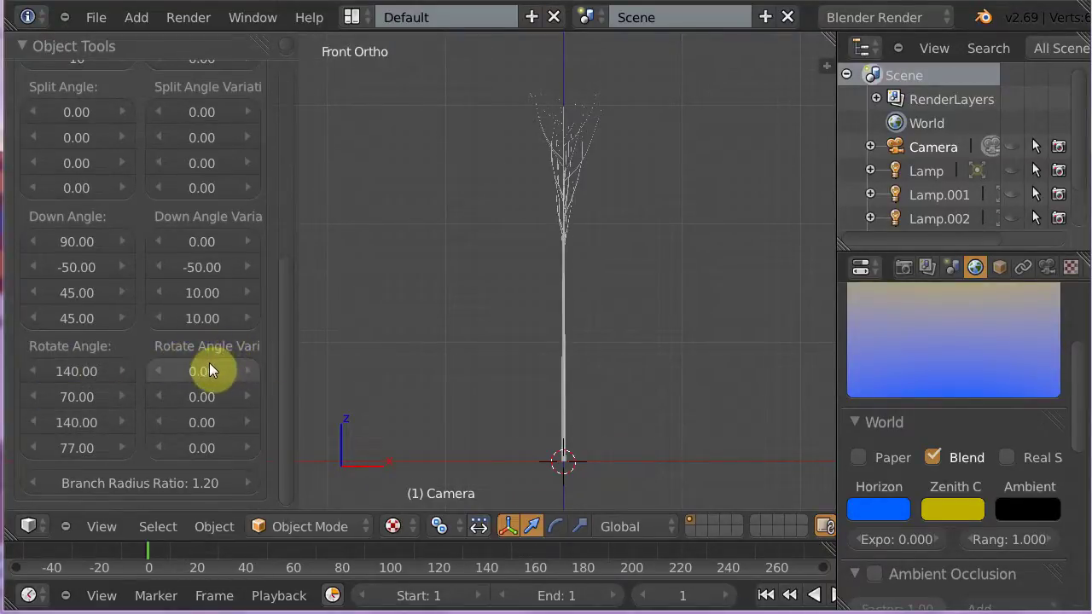
{"action": "left_click", "coordinate": [200, 397]}
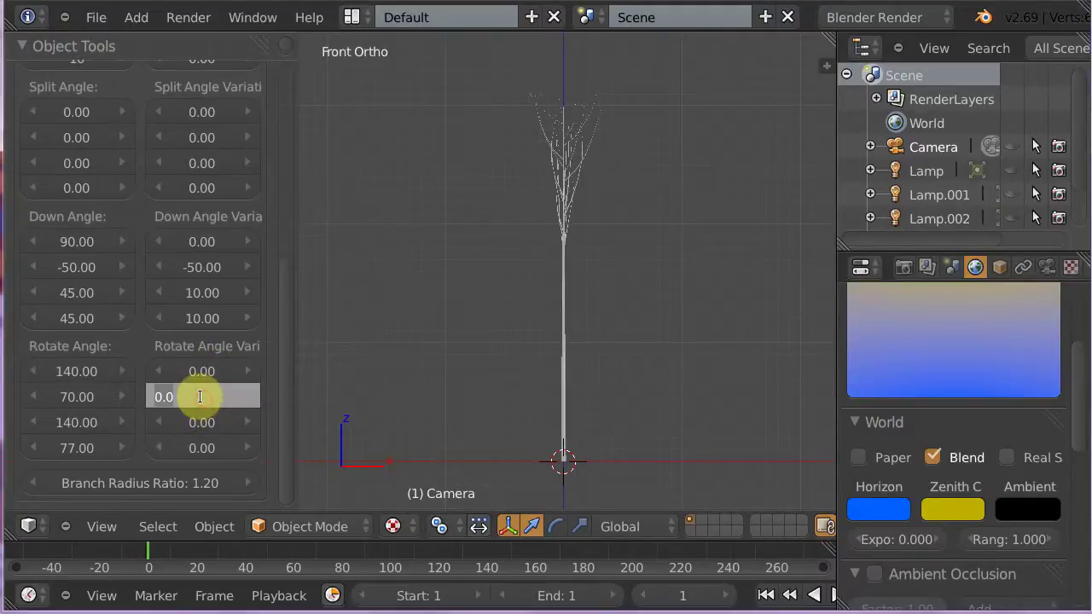
{"action": "type", "text": "10"}
{"action": "key", "text": "Return"}
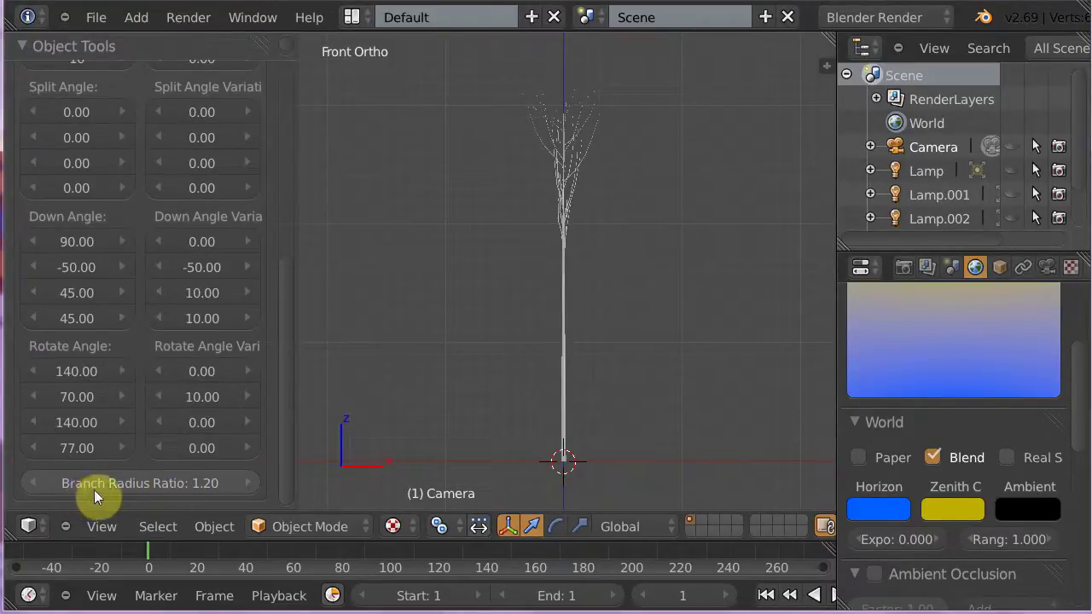
Step: Set the Branch Radius Ratio to 0.90
{"action": "left_click", "coordinate": [142, 487]}
{"action": "type", "text": "0.9"}
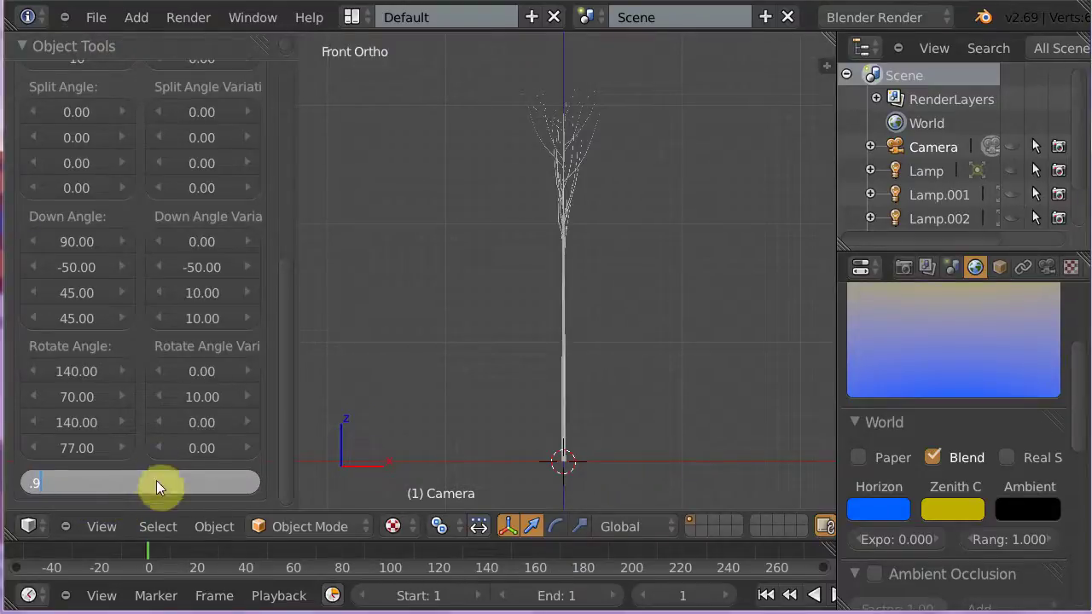
{"action": "key", "text": "Return"}
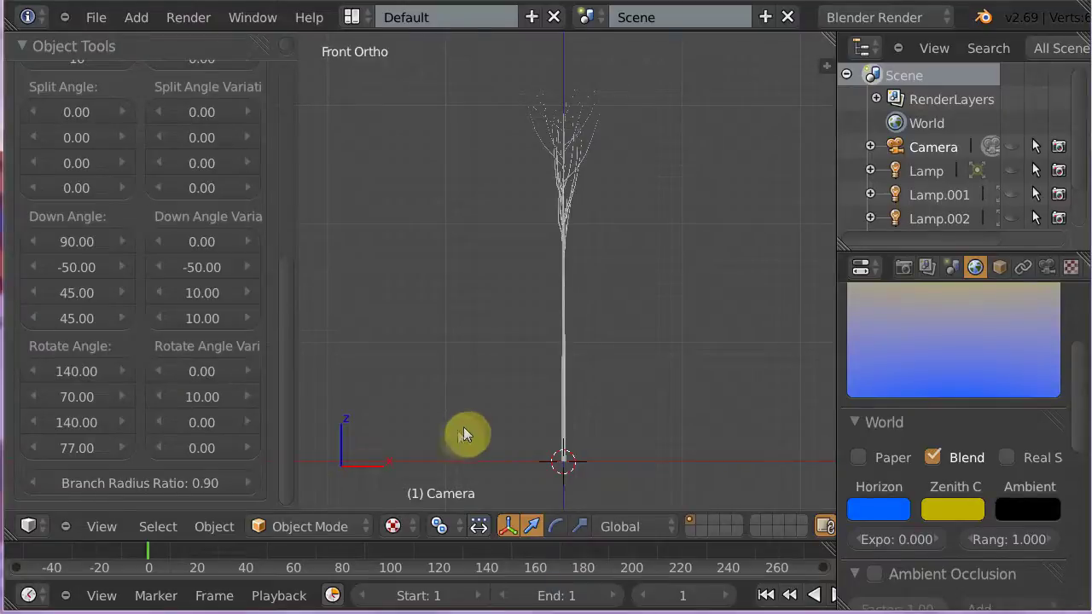
{"action": "left_click_drag", "start_coordinate": [286, 340], "coordinate": [311, 122]}
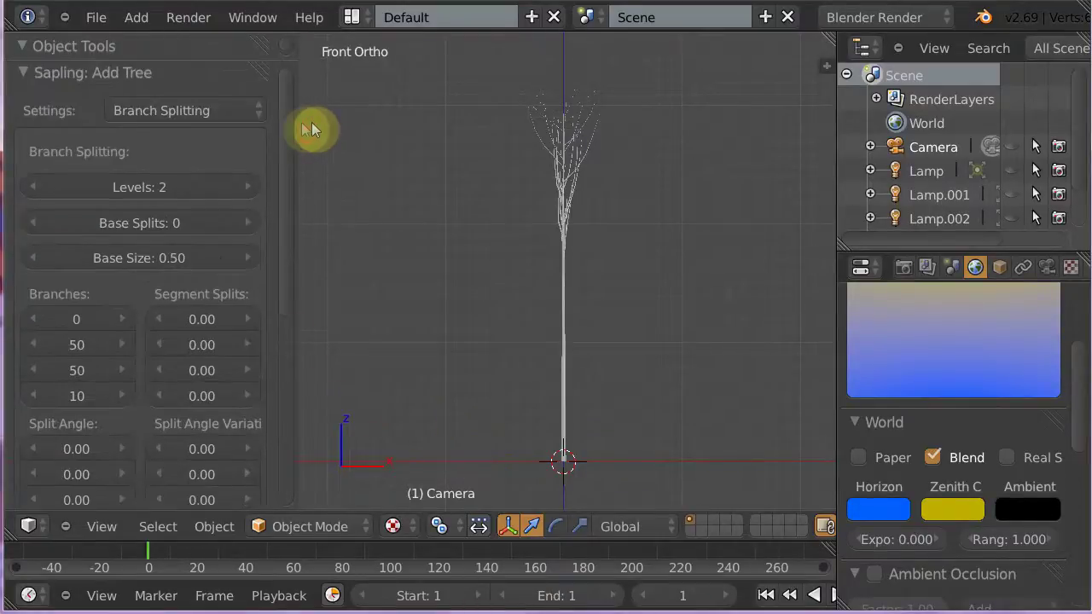
{"action": "left_click", "coordinate": [175, 112]}
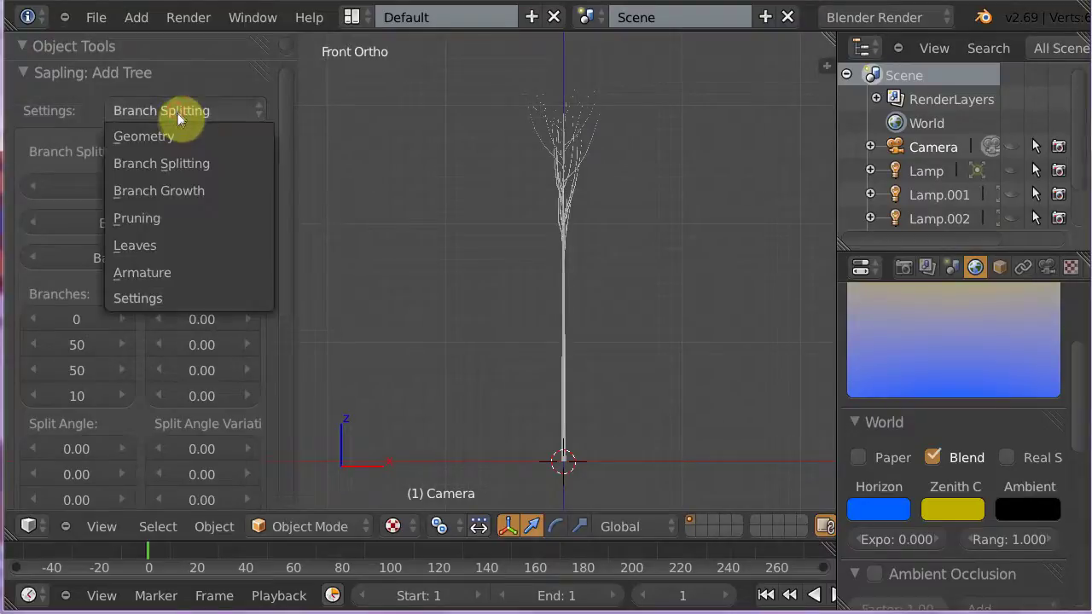
Step: Switch to Branch Growth and set the second-level Length to 0.50
{"action": "left_click", "coordinate": [165, 191]}
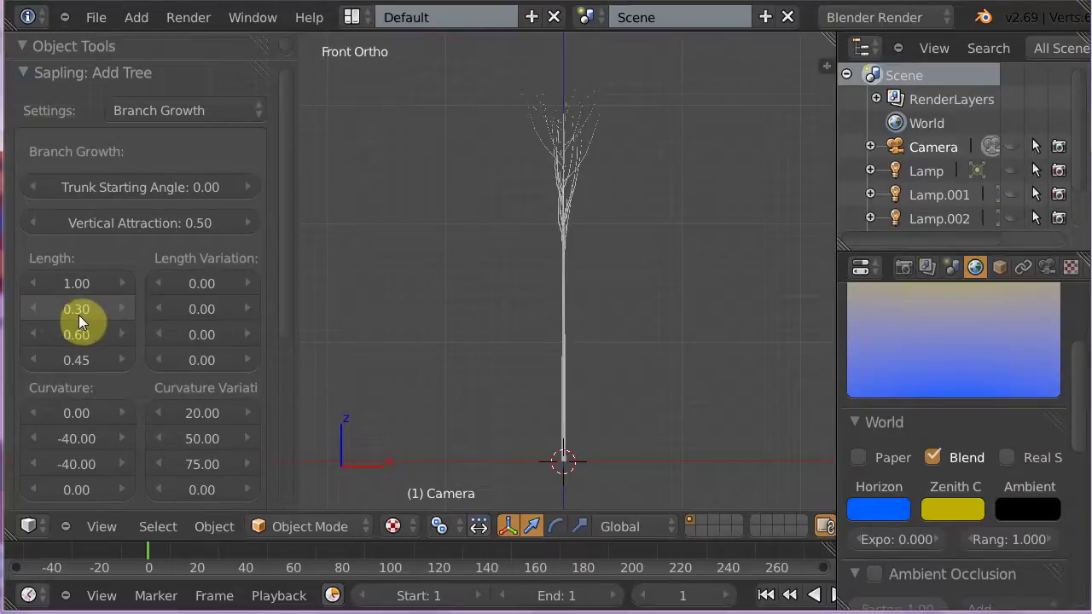
{"action": "left_click", "coordinate": [81, 311]}
{"action": "type", "text": "0.5"}
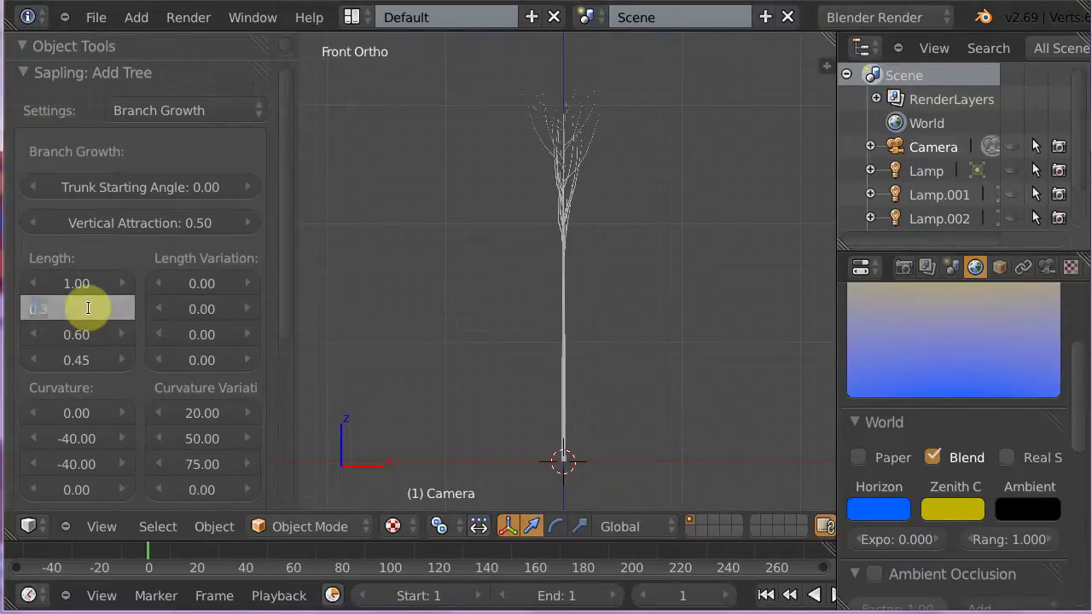
{"action": "key", "text": "Return"}
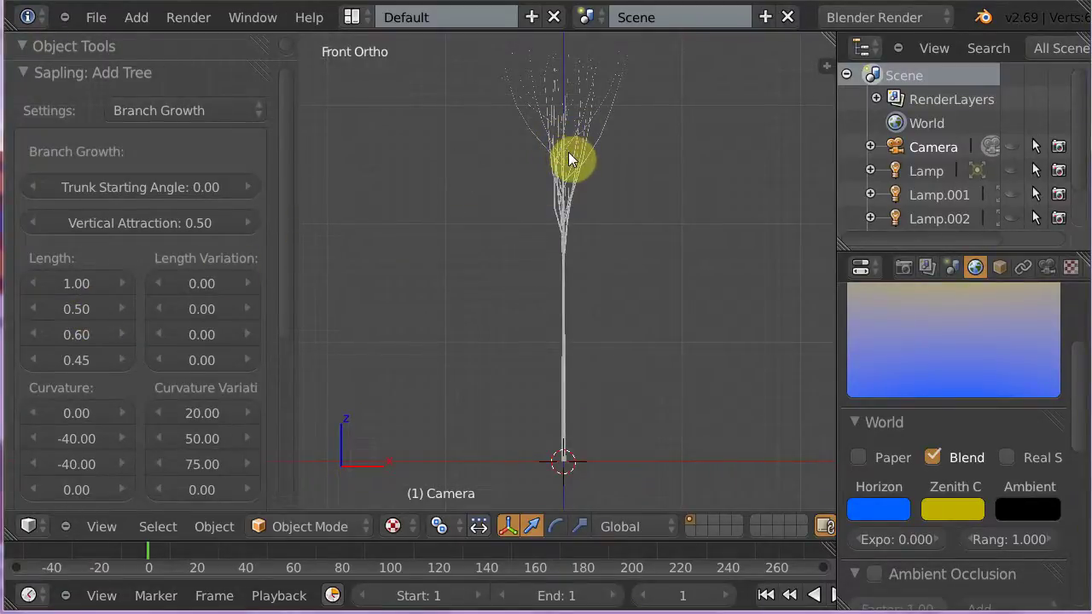
Step: Set second-level Curvature to -30 and Back Curvature to -30
{"action": "left_click", "coordinate": [74, 440]}
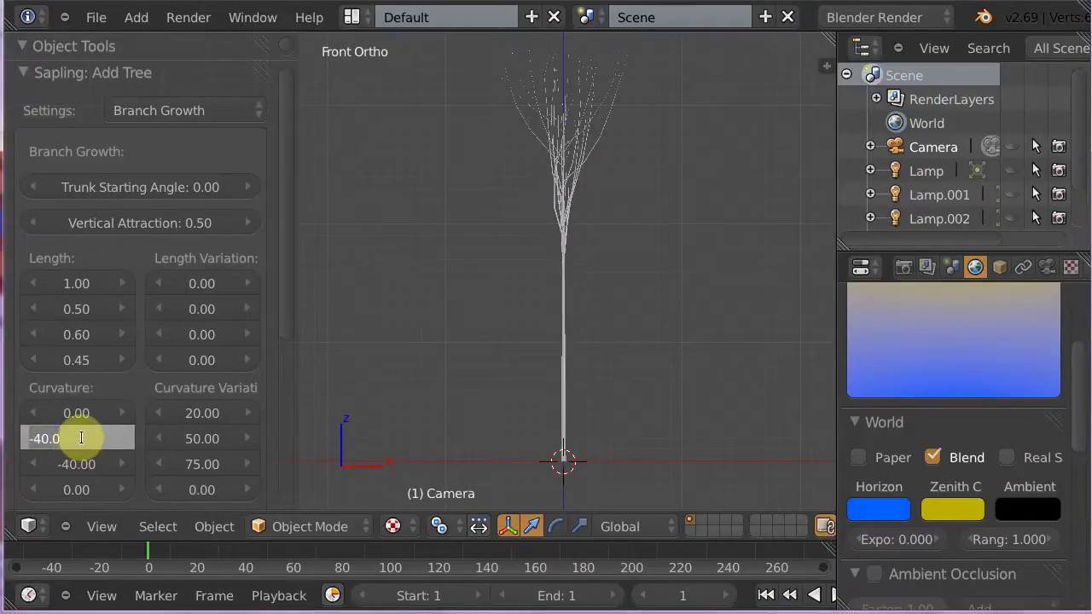
{"action": "type", "text": "-30"}
{"action": "key", "text": "Return"}
{"action": "left_click_drag", "start_coordinate": [285, 324], "coordinate": [268, 461]}
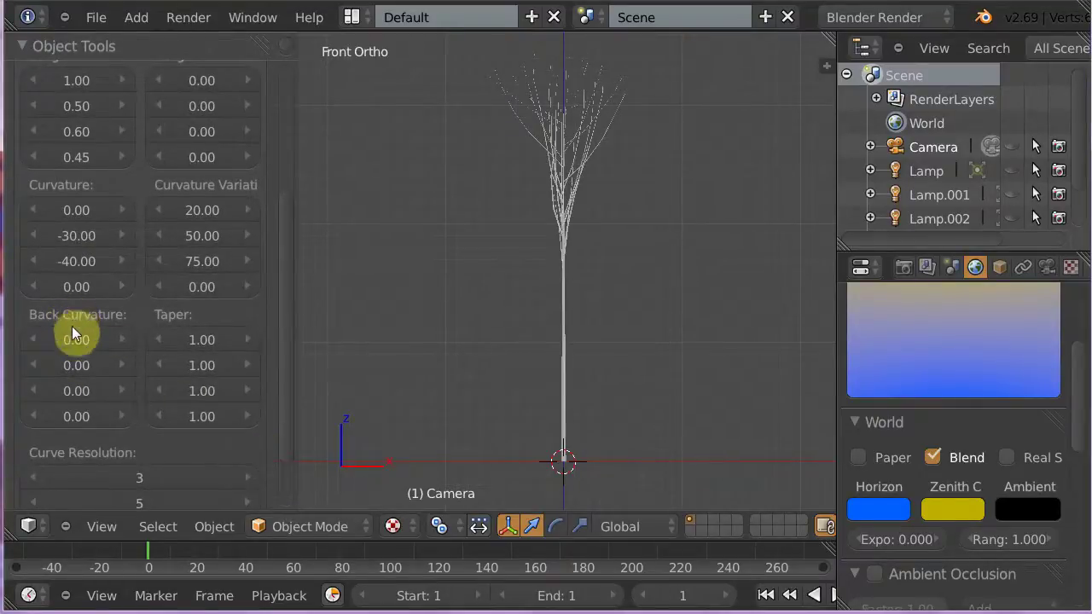
{"action": "left_click", "coordinate": [72, 367]}
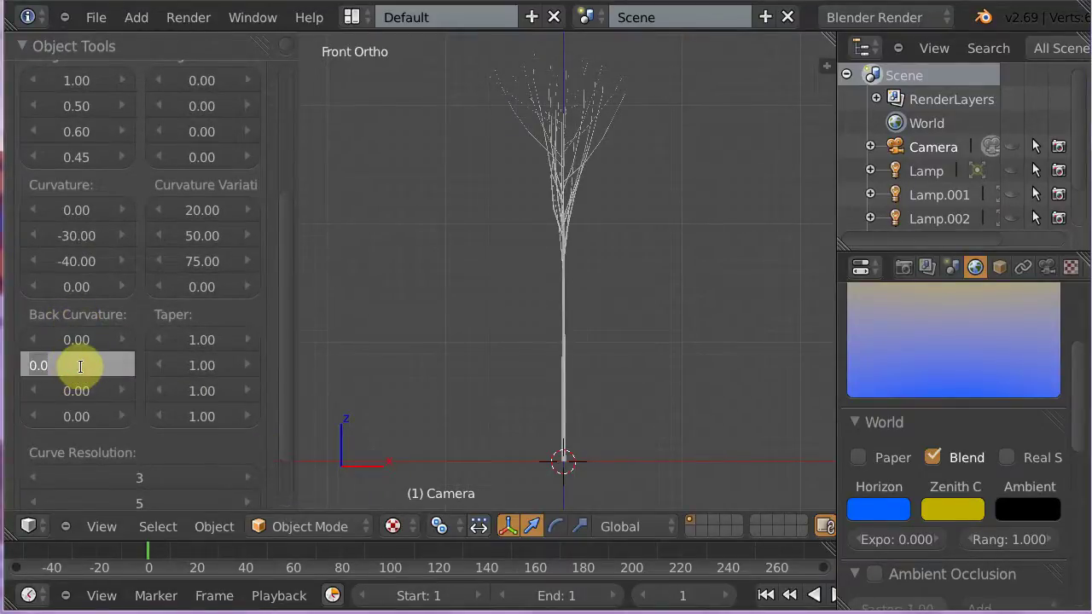
{"action": "type", "text": "-"}
{"action": "type", "text": "30"}
{"action": "key", "text": "Return"}
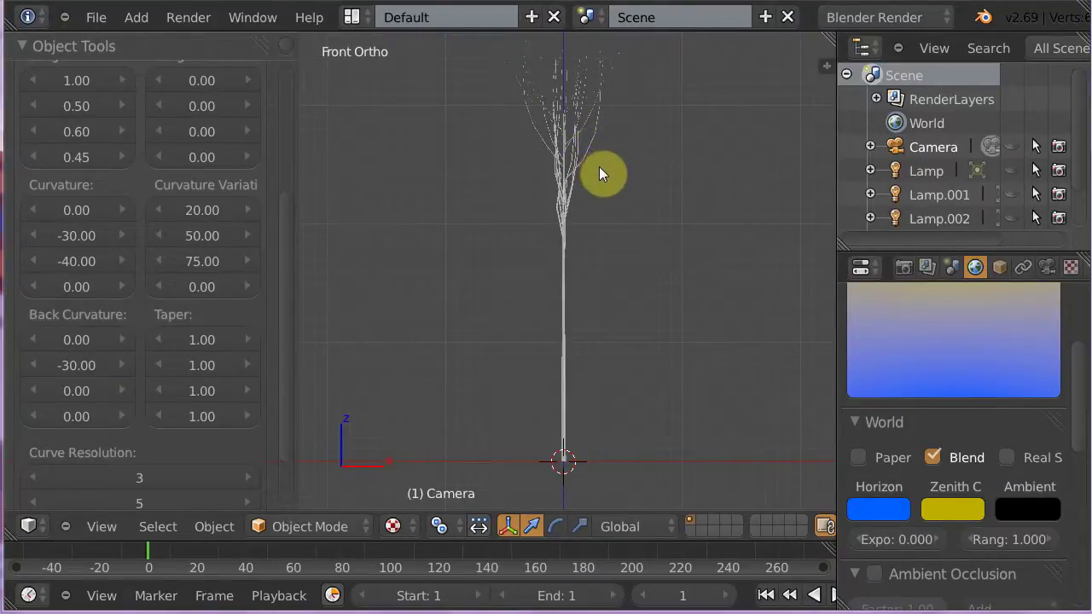
{"action": "left_click_drag", "start_coordinate": [287, 270], "coordinate": [284, 323]}
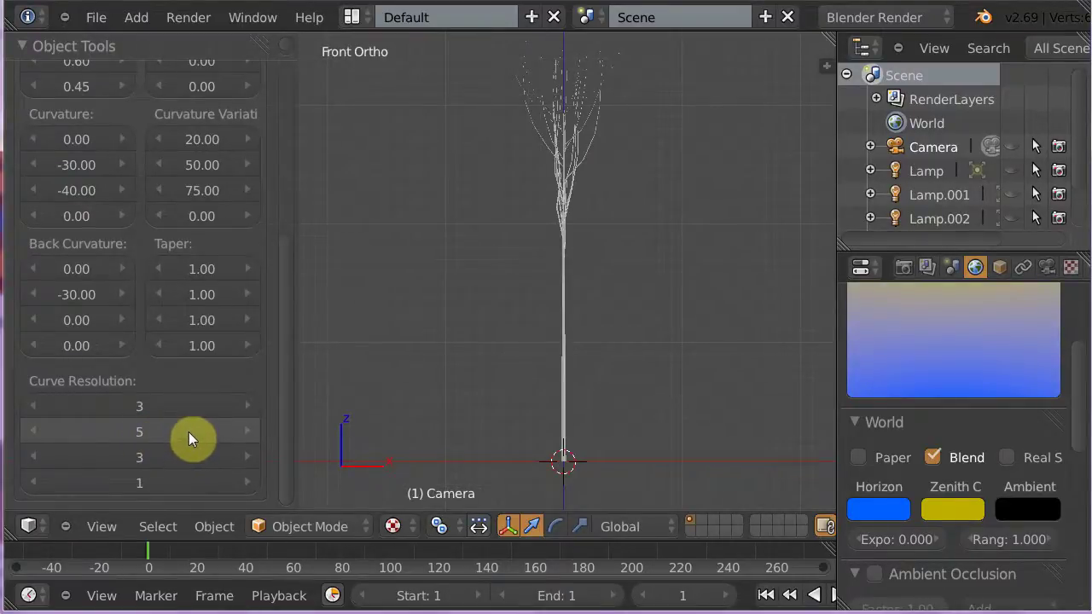
{"action": "left_click_drag", "start_coordinate": [287, 332], "coordinate": [297, 142]}
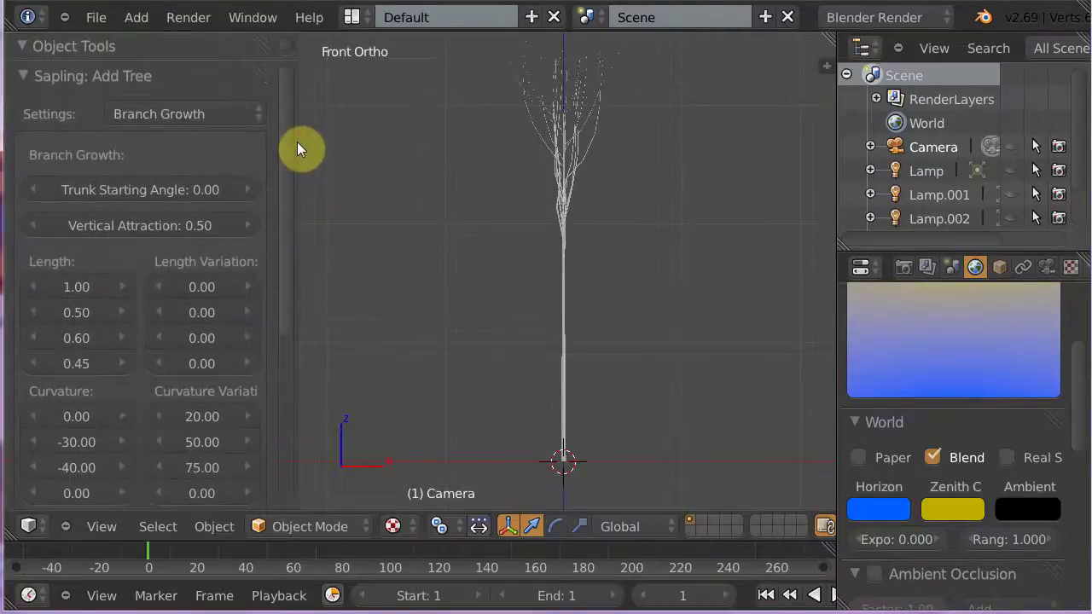
{"action": "left_click", "coordinate": [207, 119]}
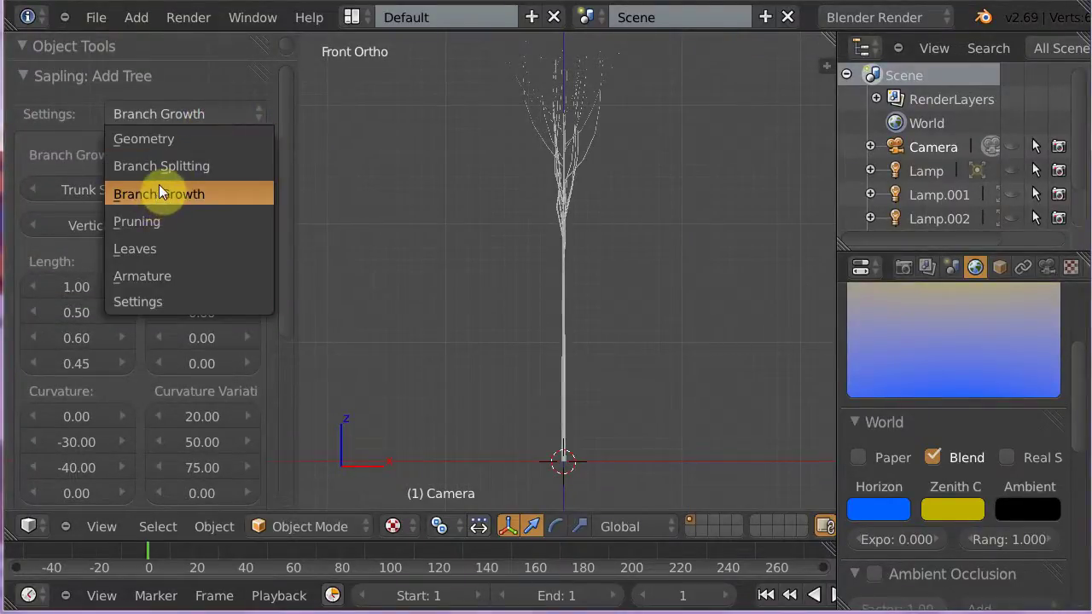
Step: In the Leaves settings, turn on Show Leaves with the Hexagonal leaf shape
{"action": "left_click", "coordinate": [137, 248]}
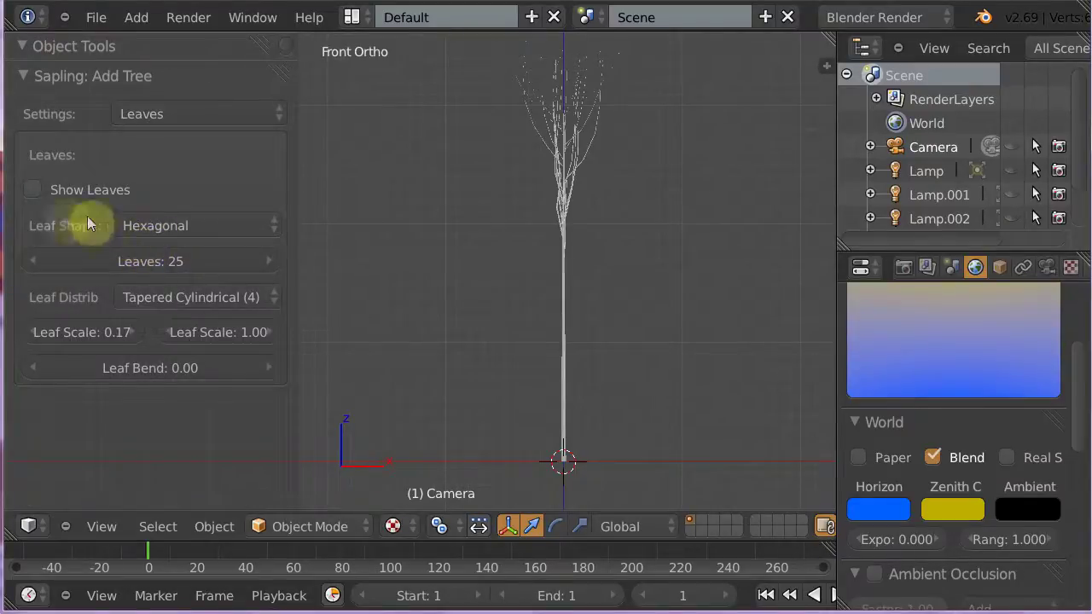
{"action": "left_click", "coordinate": [30, 189]}
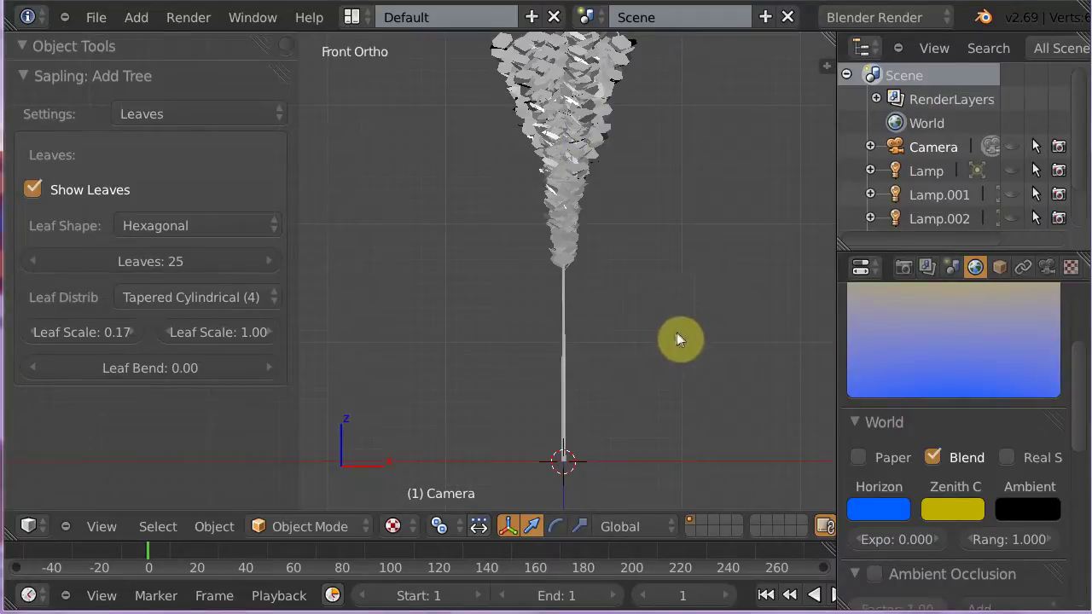
{"action": "left_click", "coordinate": [206, 229]}
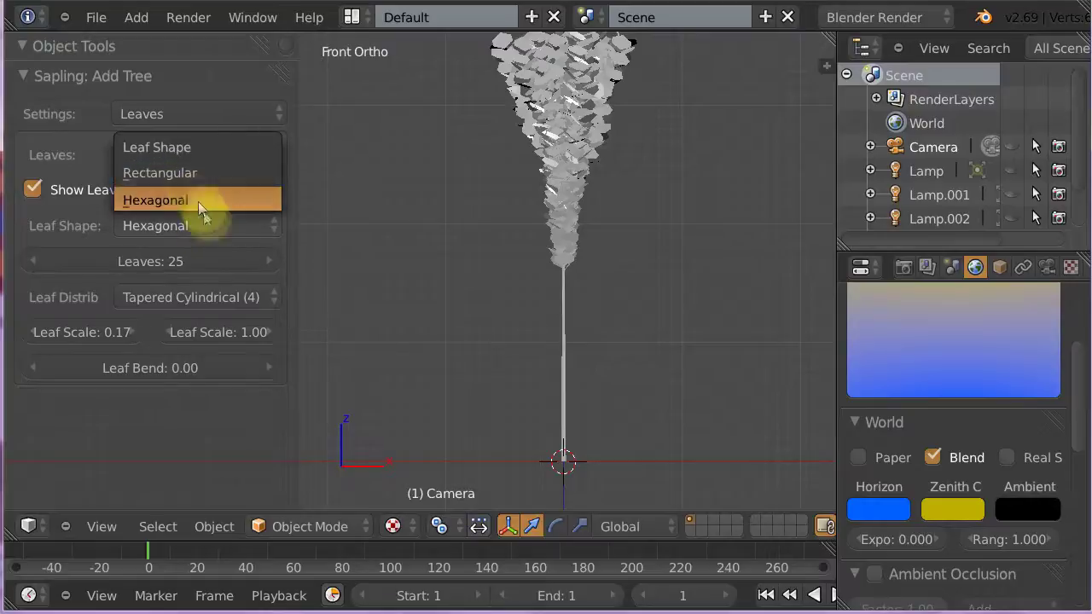
{"action": "left_click", "coordinate": [201, 244]}
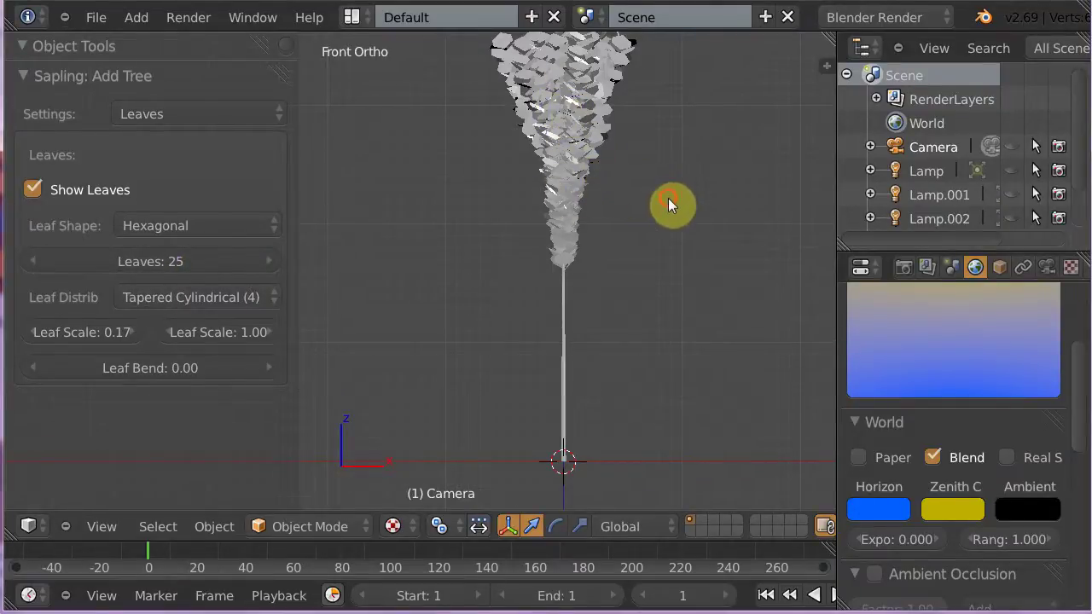
Step: Shrink the leaves to a Leaf Scale of 0.10 and widen the settings panel
{"action": "middle_click_drag", "start_coordinate": [668, 198], "coordinate": [634, 228], "text": "shift"}
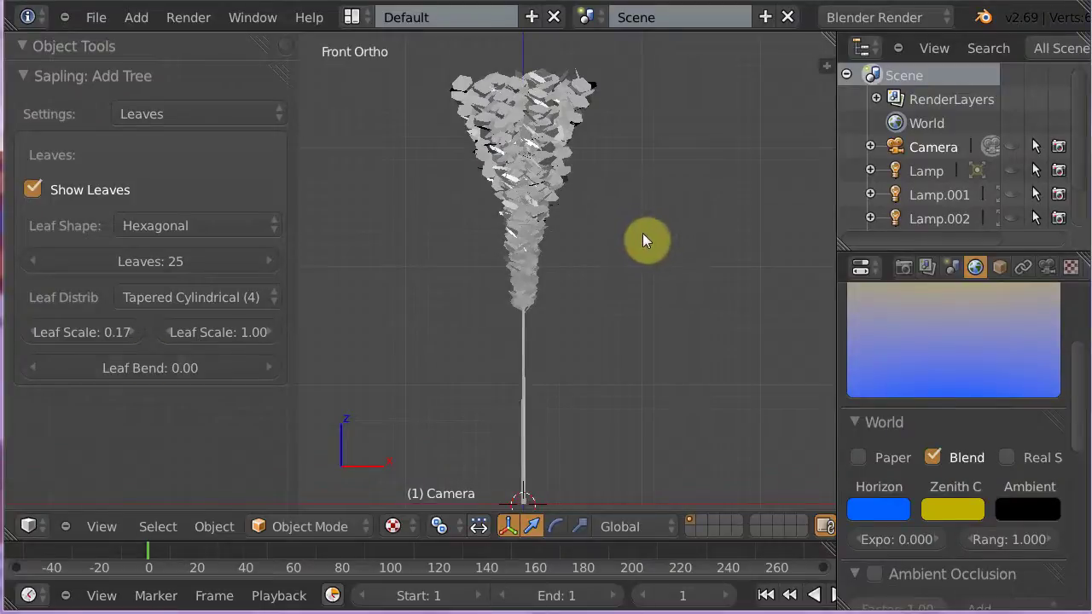
{"action": "left_click", "coordinate": [90, 333]}
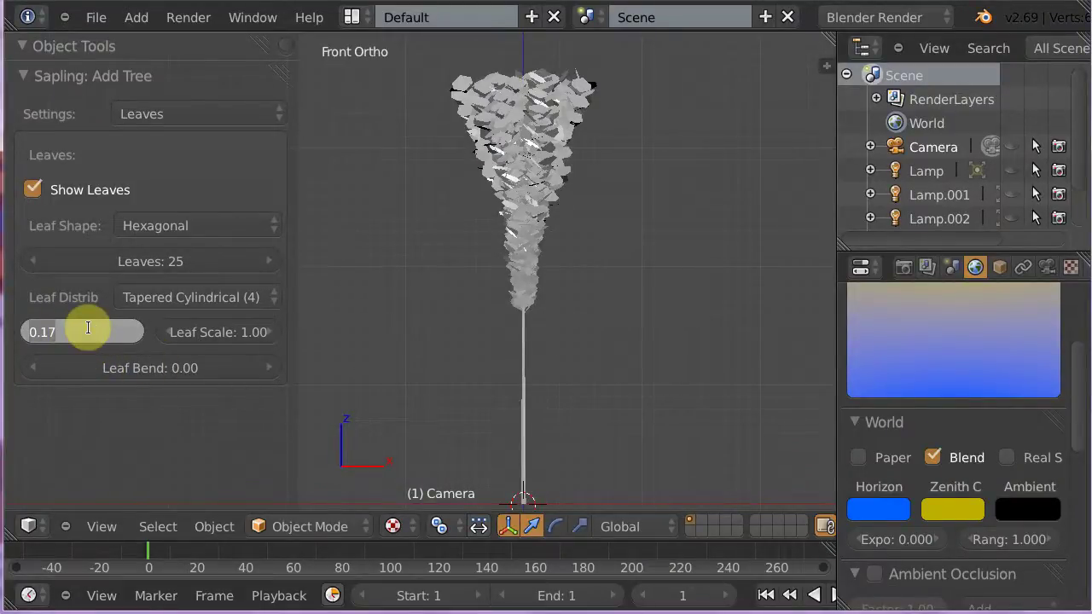
{"action": "type", "text": "0.1"}
{"action": "key", "text": "Return"}
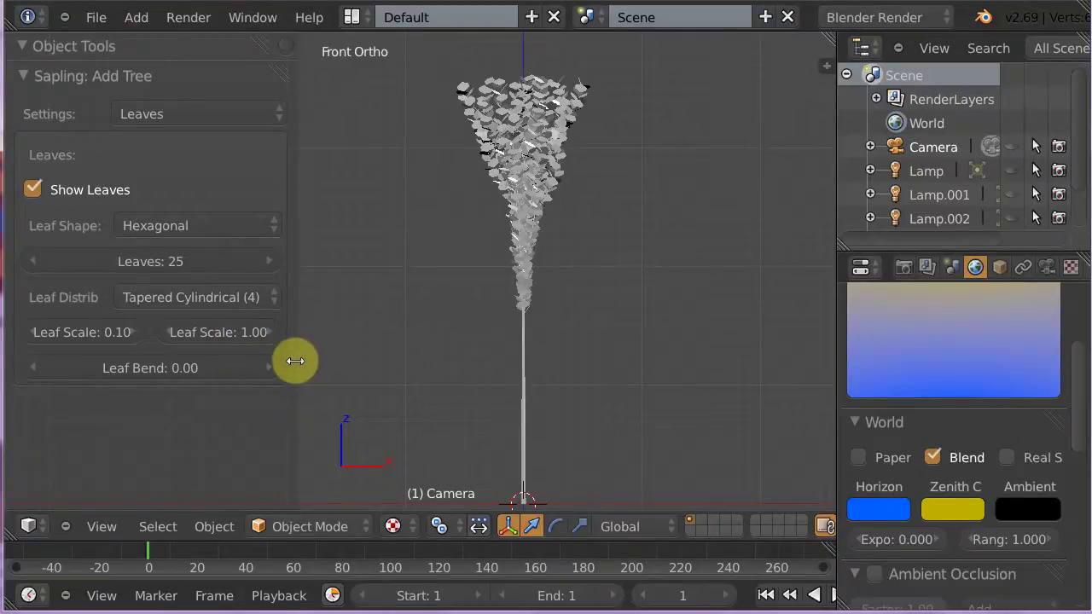
{"action": "left_click_drag", "start_coordinate": [296, 360], "coordinate": [332, 361]}
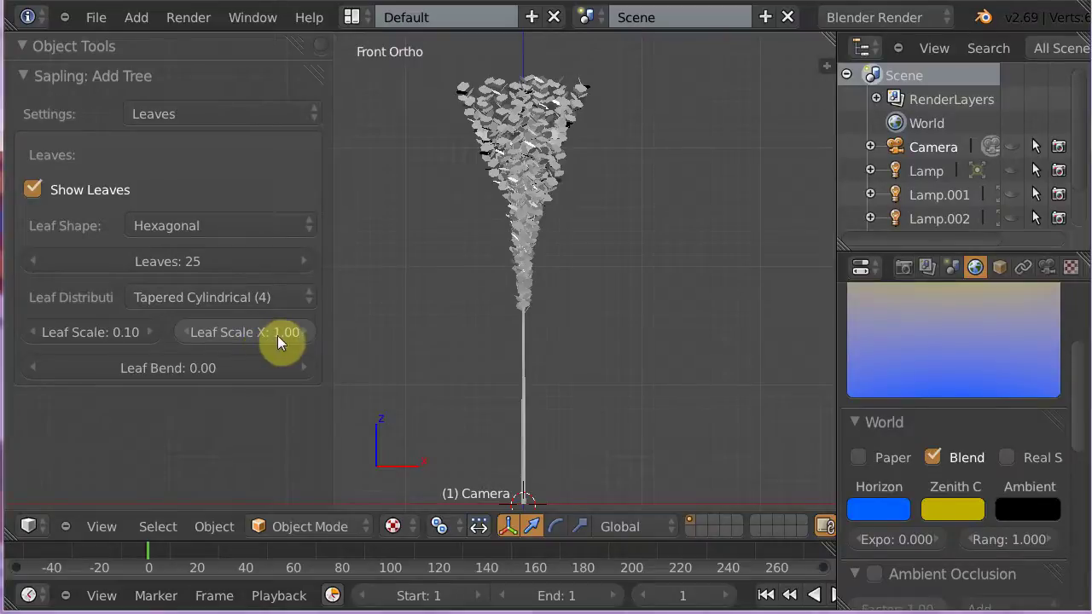
Step: In the Sapling Leaves settings, set Leaf Scale X to 0.40 and Leaf Bend to 1.00
{"action": "left_click_drag", "start_coordinate": [277, 335], "coordinate": [280, 335]}
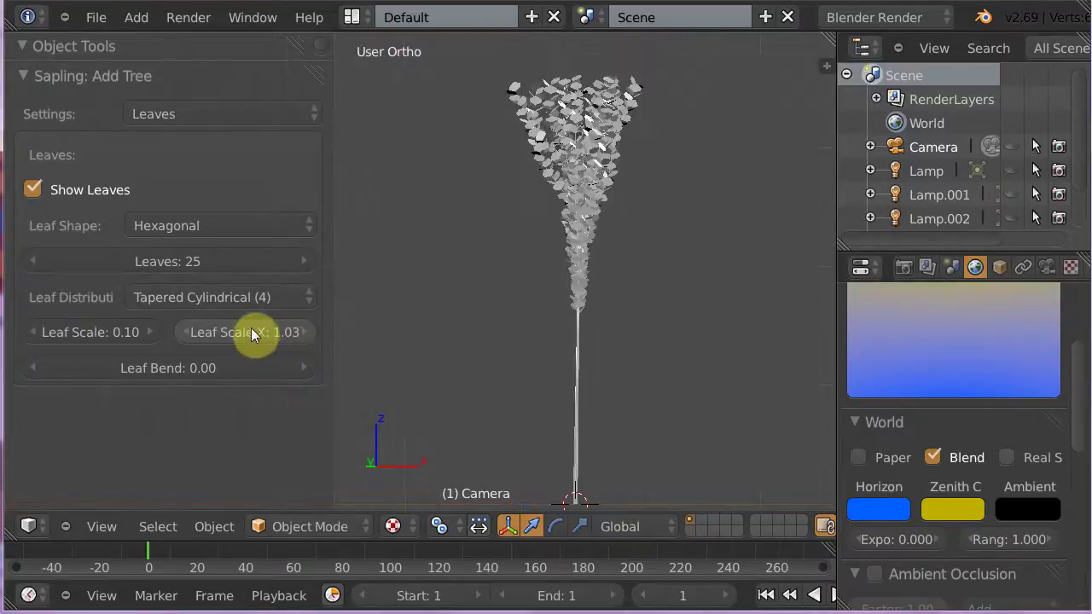
{"action": "left_click", "coordinate": [250, 329]}
{"action": "type", "text": "."}
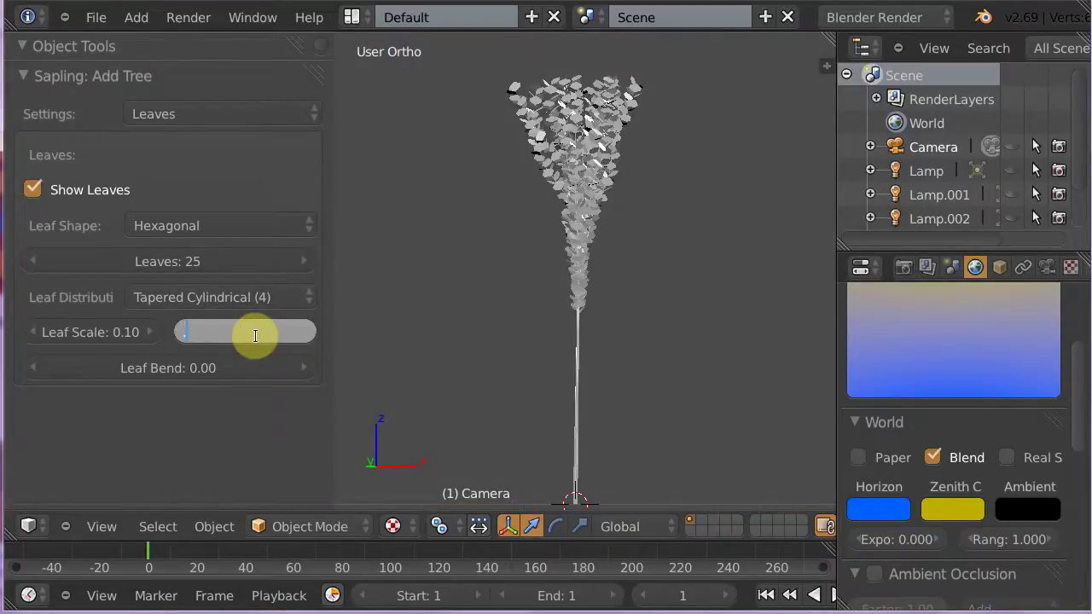
{"action": "type", "text": "4"}
{"action": "key", "text": "Return"}
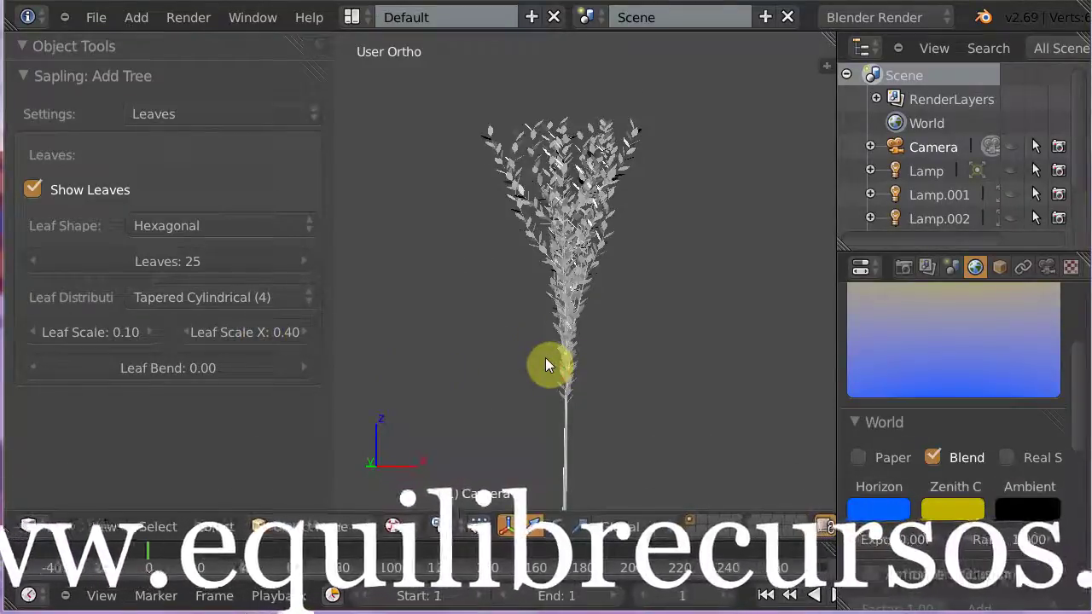
{"action": "scroll", "coordinate": [685, 320], "scroll_direction": "up", "scroll_amount": 2}
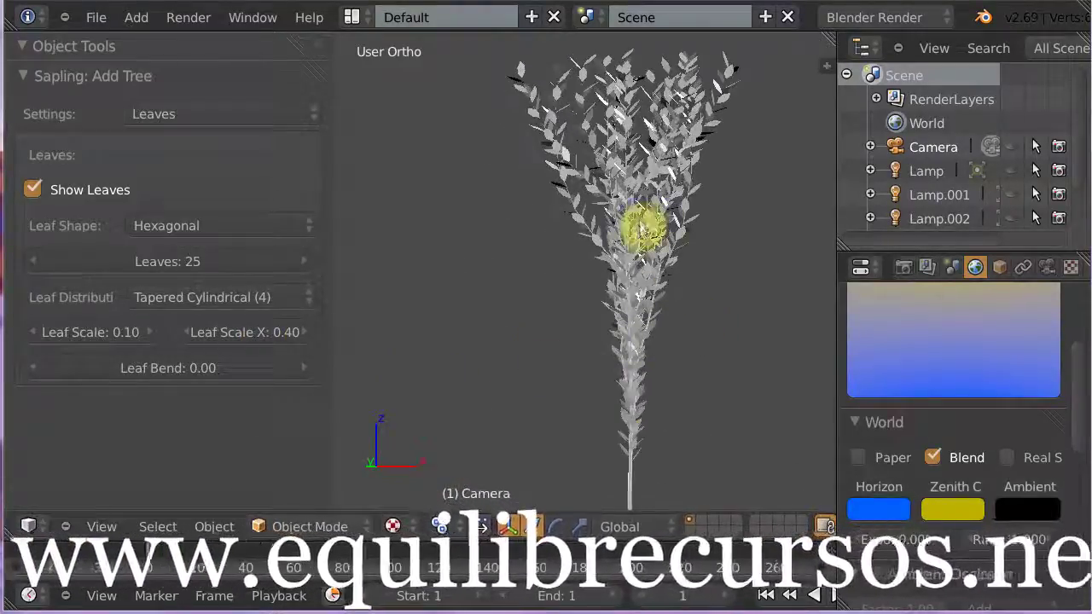
{"action": "left_click", "coordinate": [166, 373]}
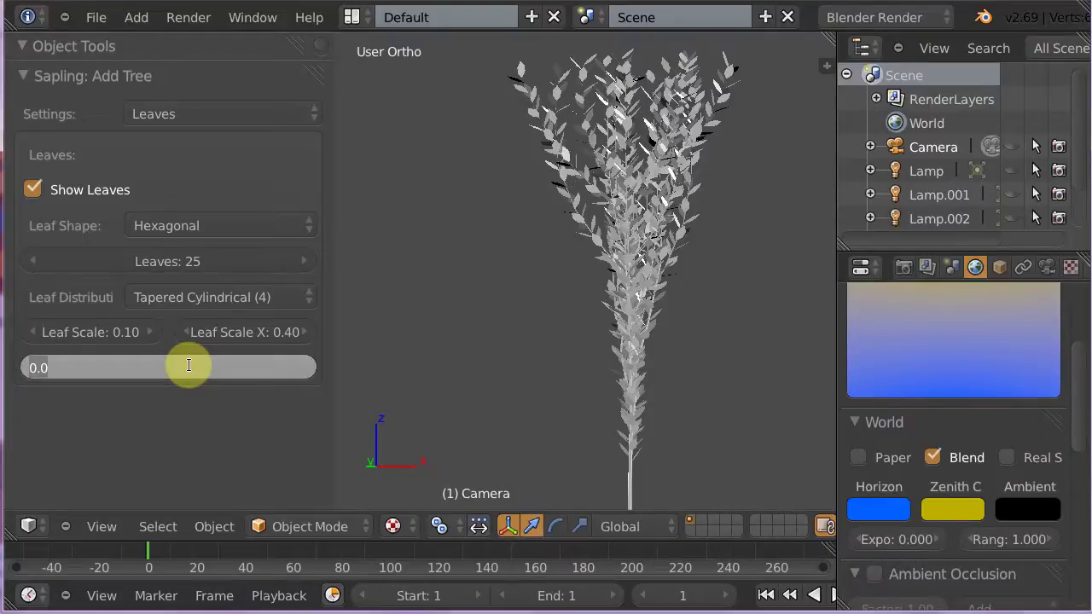
{"action": "type", "text": "1"}
{"action": "key", "text": "Return"}
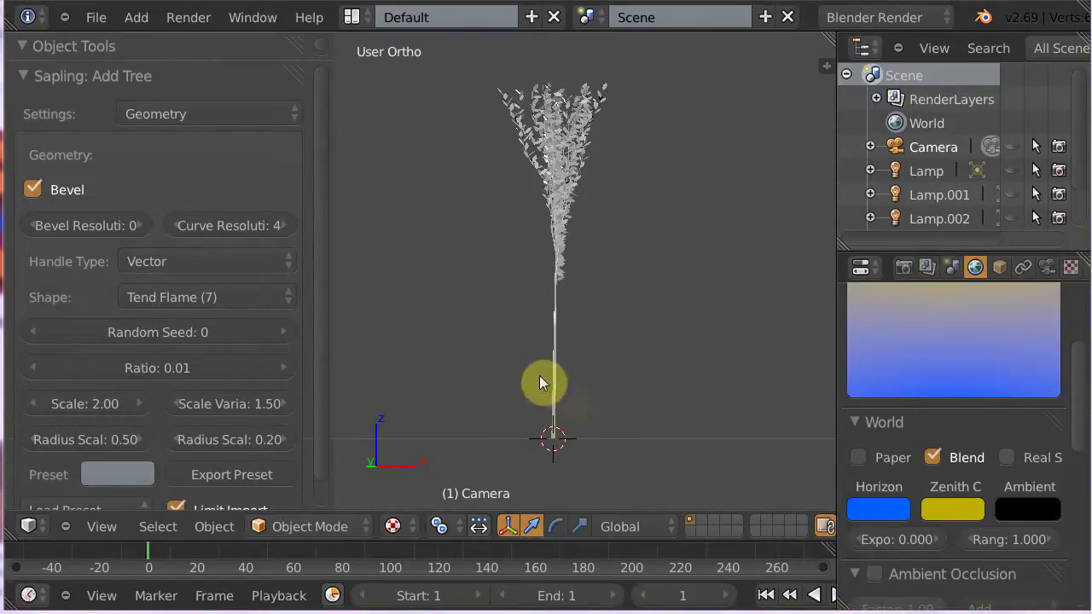
Step: Switch the Sapling settings to Branch Splitting and set Base Size to 0.05
{"action": "left_click", "coordinate": [191, 120]}
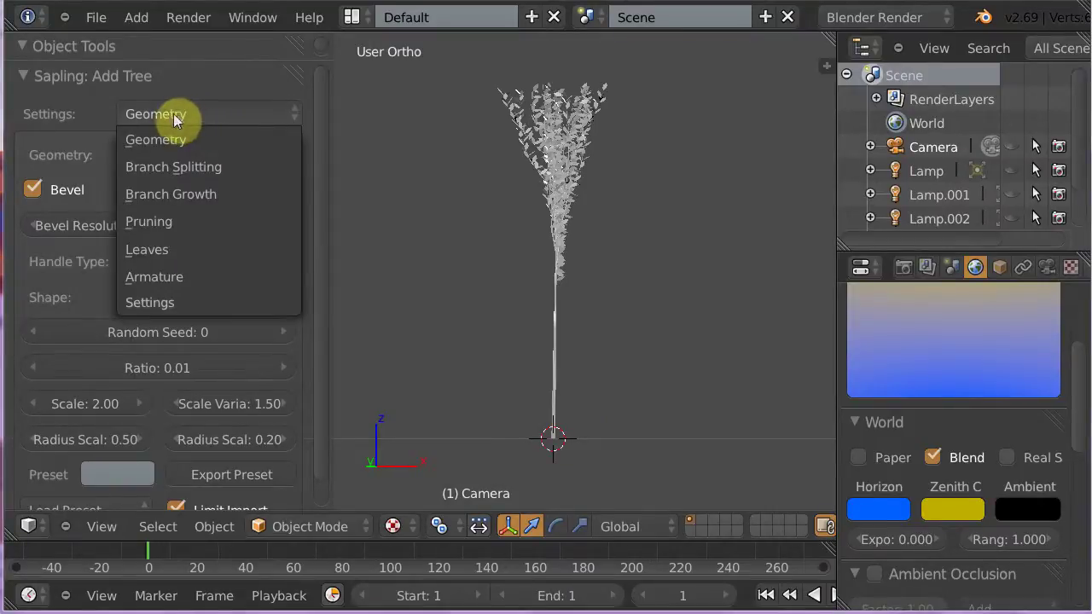
{"action": "left_click", "coordinate": [179, 166]}
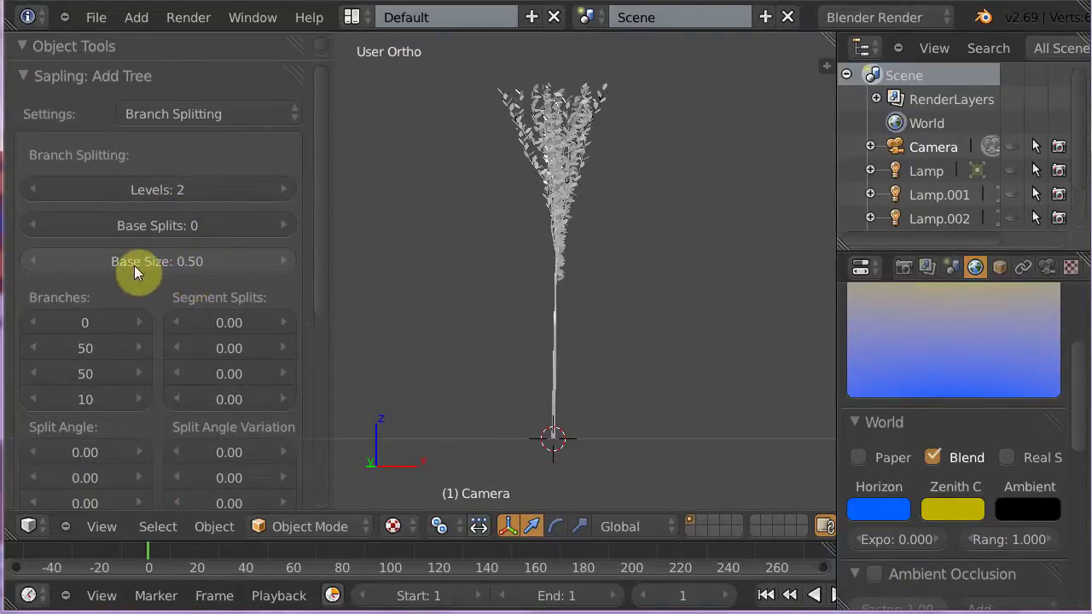
{"action": "left_click", "coordinate": [194, 262]}
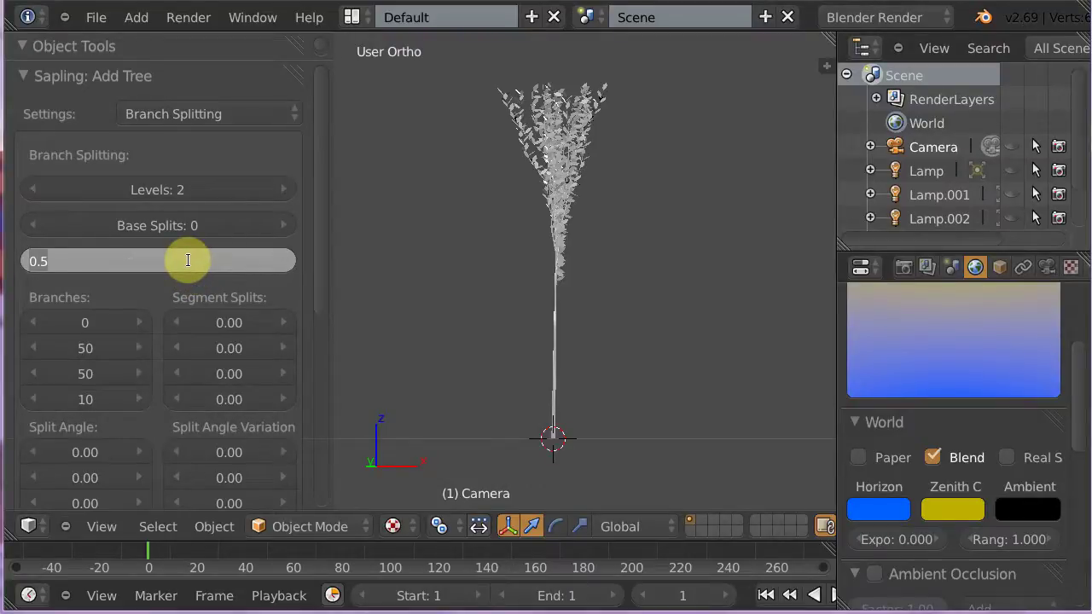
{"action": "type", "text": ".05"}
{"action": "key", "text": "Return"}
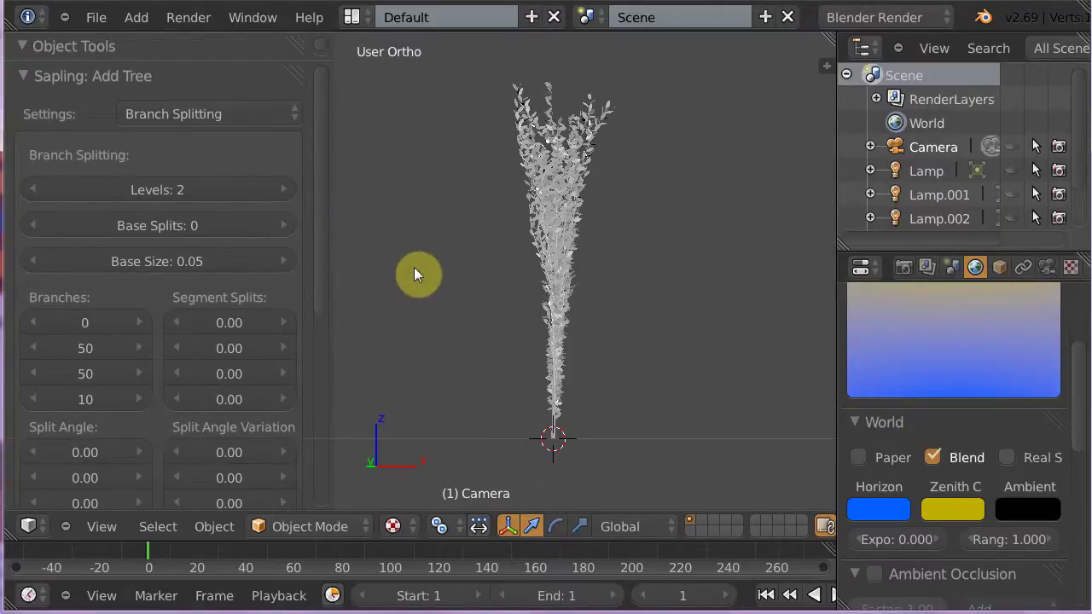
Step: Add a cylinder at the tree's base and scale it down to about 0.29
{"action": "key", "text": "t"}
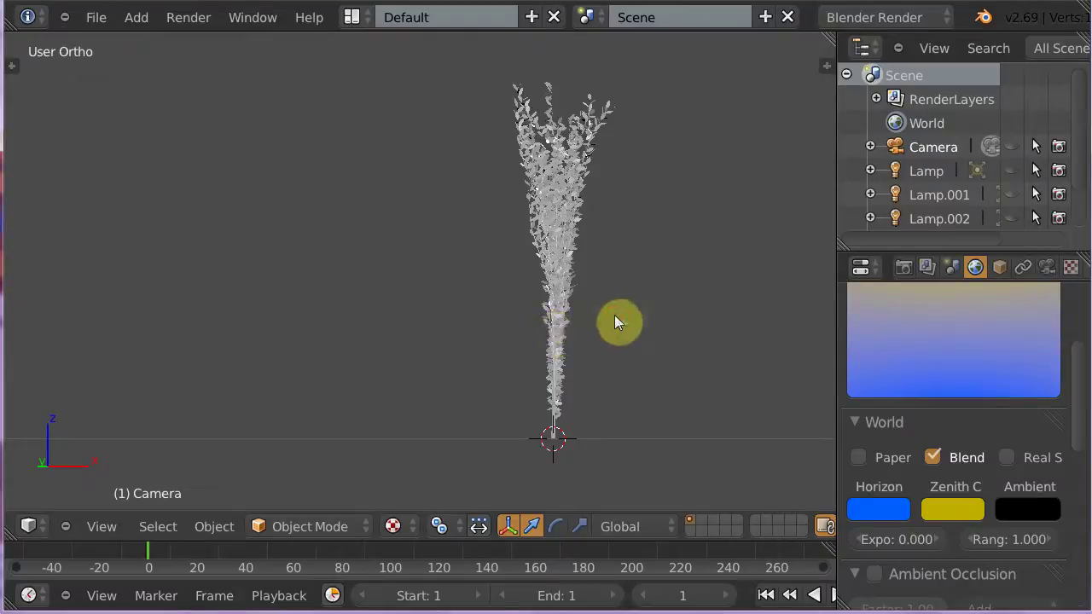
{"action": "middle_click_drag", "start_coordinate": [615, 315], "coordinate": [481, 309], "text": "shift"}
{"action": "scroll", "coordinate": [481, 313], "scroll_direction": "down", "scroll_amount": 1}
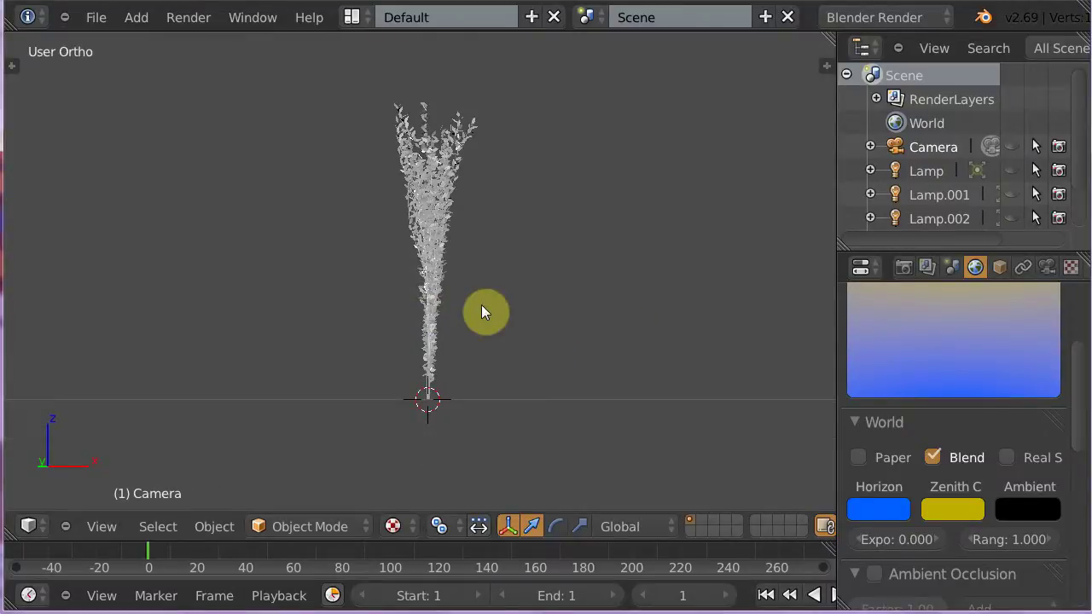
{"action": "scroll", "coordinate": [481, 313], "scroll_direction": "up", "scroll_amount": 2}
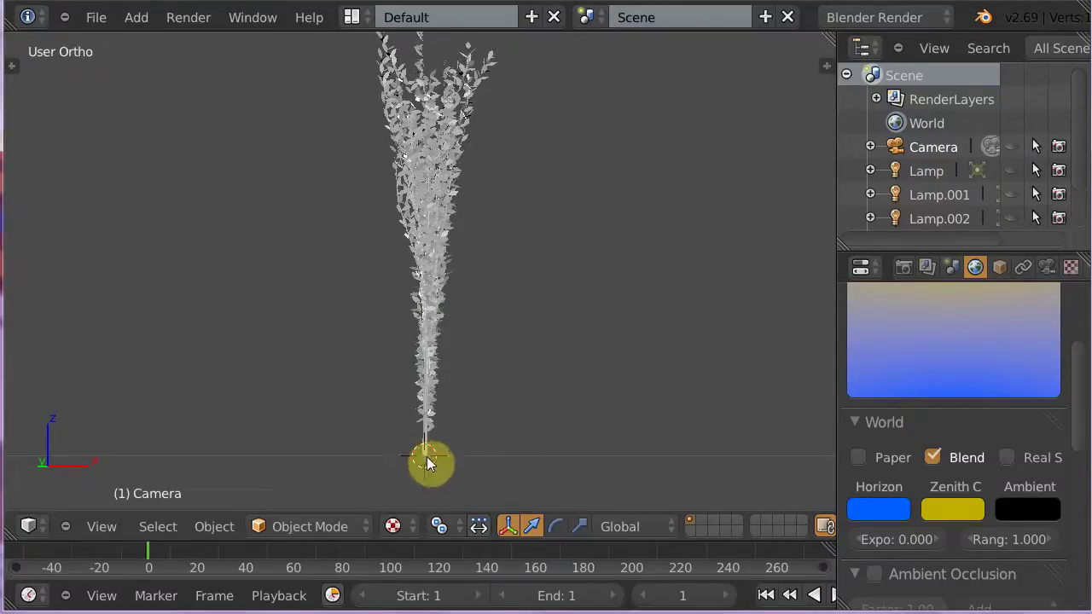
{"action": "key", "text": "shift+a"}
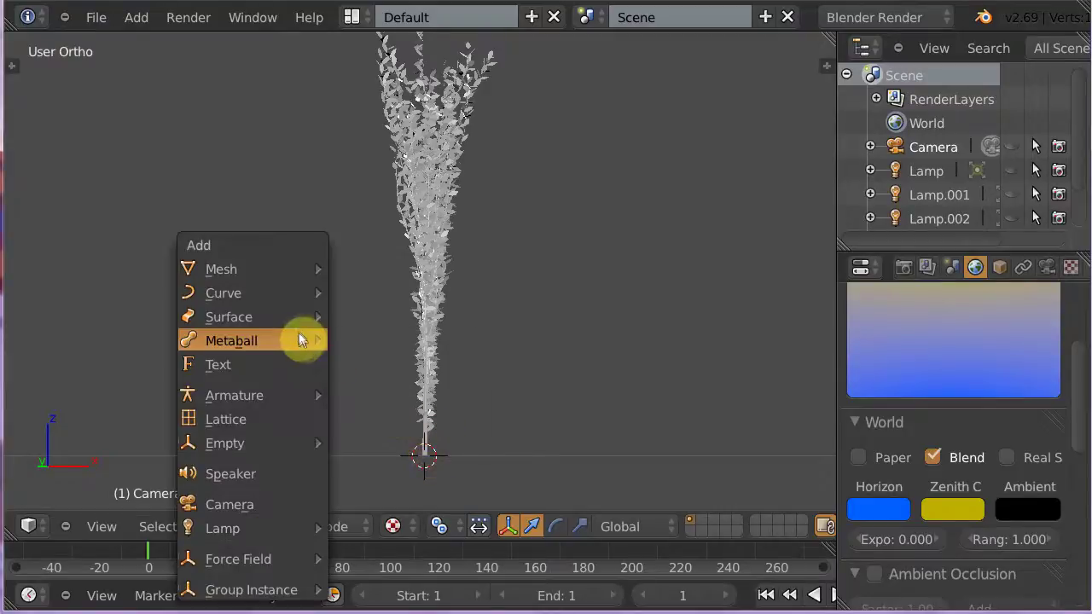
{"action": "left_click", "coordinate": [377, 385]}
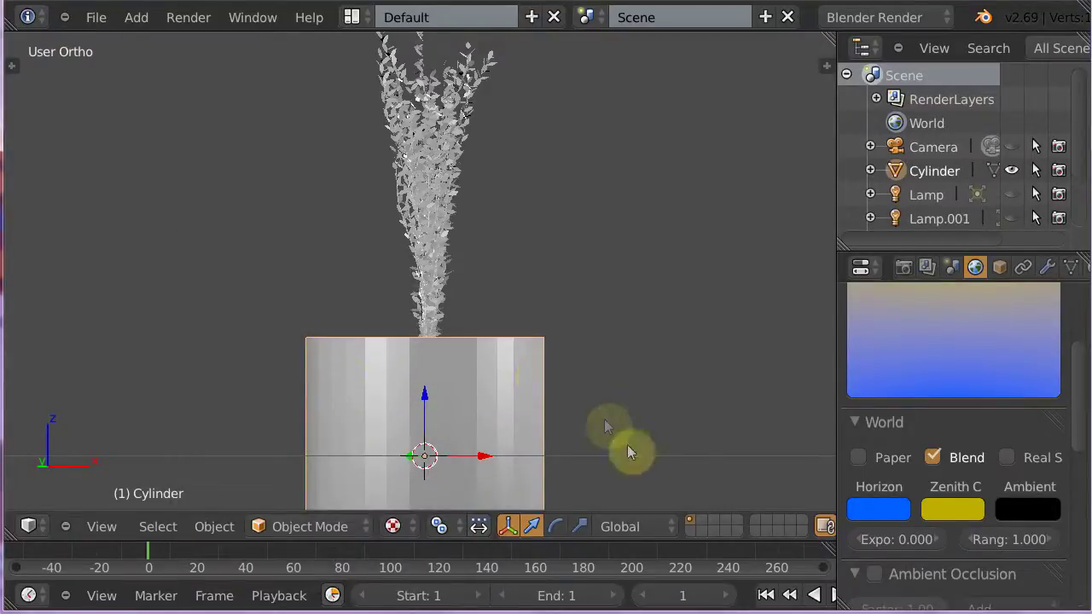
{"action": "key", "text": "s"}
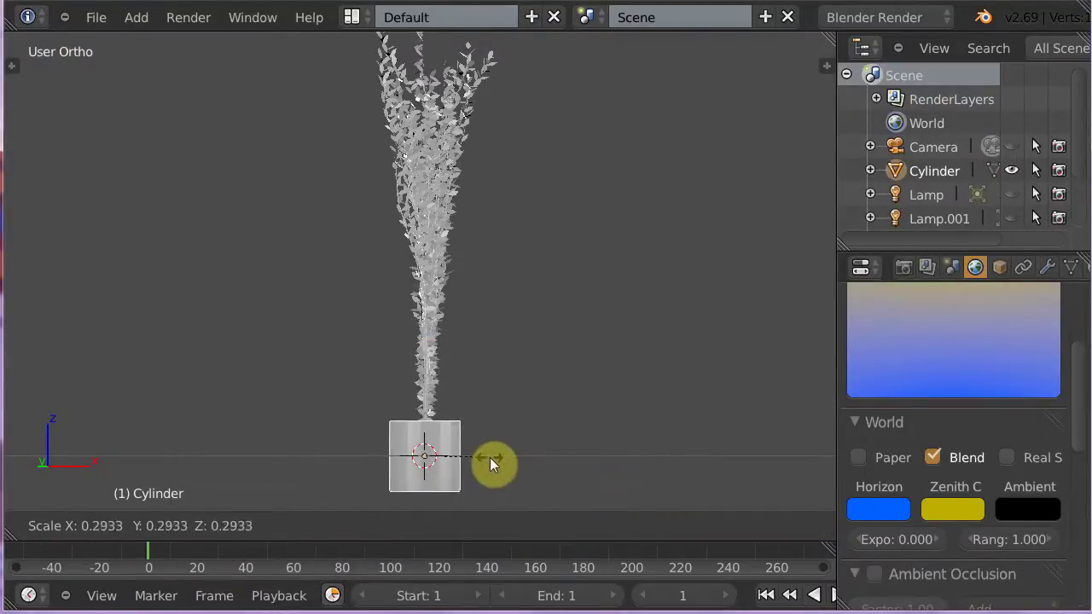
{"action": "left_click", "coordinate": [490, 459]}
Step: Raise the cylinder around the trunk base, stretch it taller along Z, and enter Edit Mode
{"action": "key", "text": "g"}
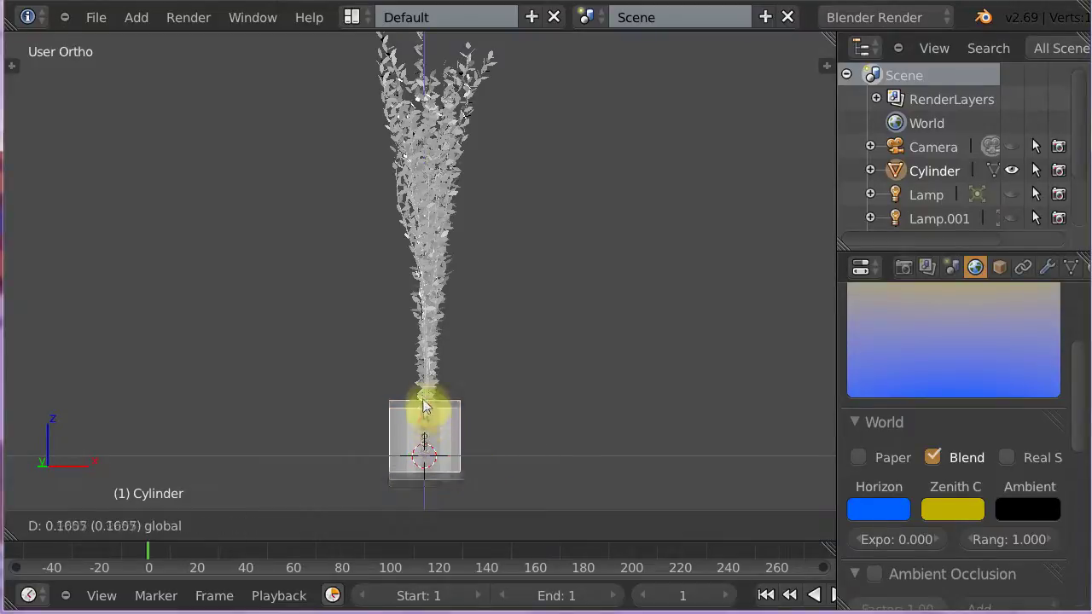
{"action": "left_click", "coordinate": [424, 395]}
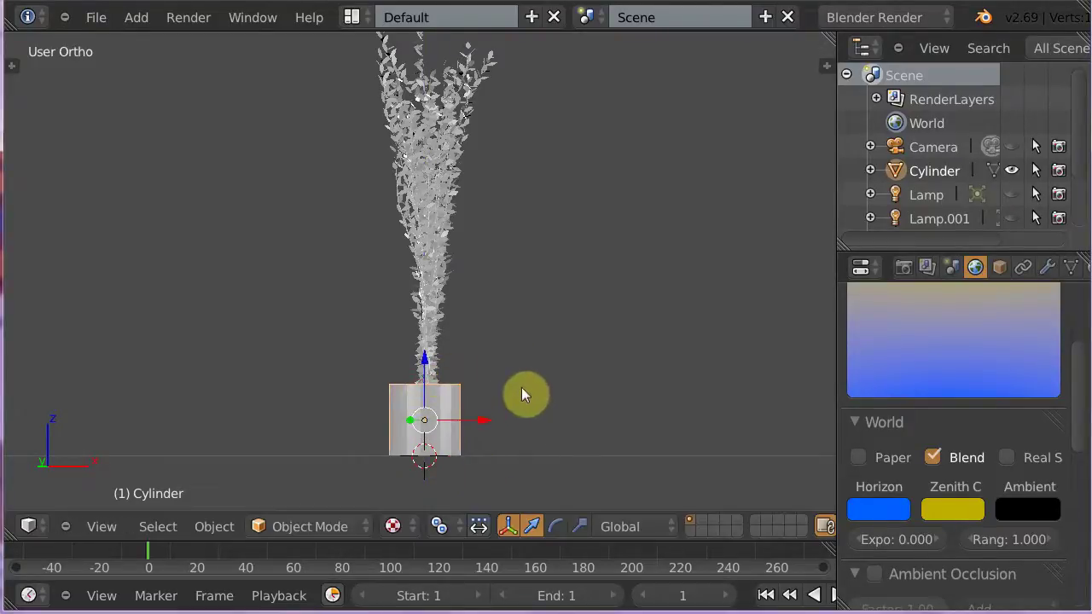
{"action": "scroll", "coordinate": [515, 387], "scroll_direction": "down", "scroll_amount": 2}
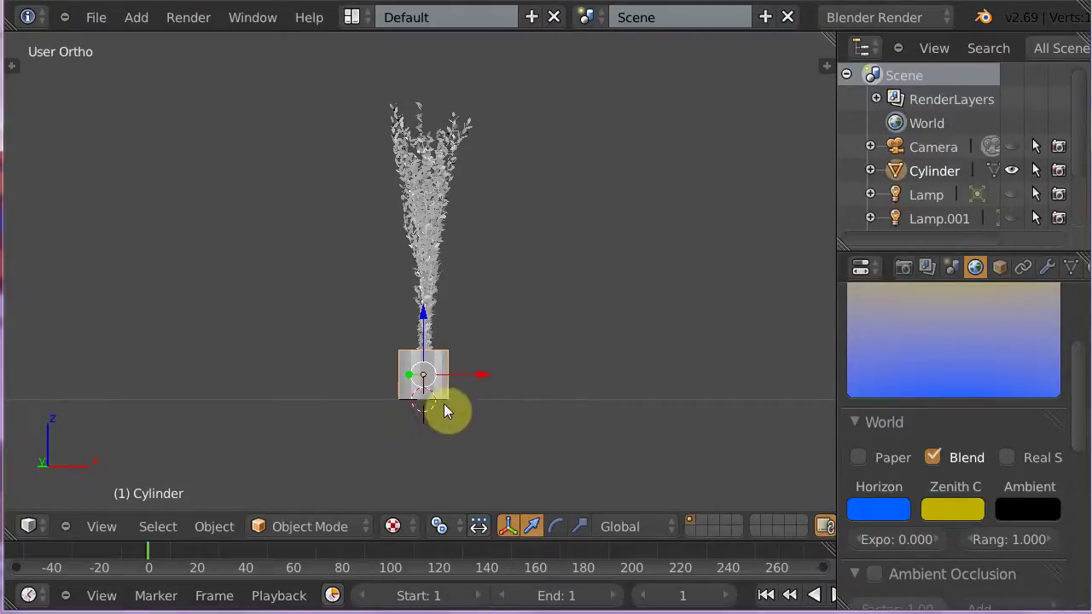
{"action": "key", "text": "s"}
{"action": "key", "text": "z"}
{"action": "left_click", "coordinate": [446, 452]}
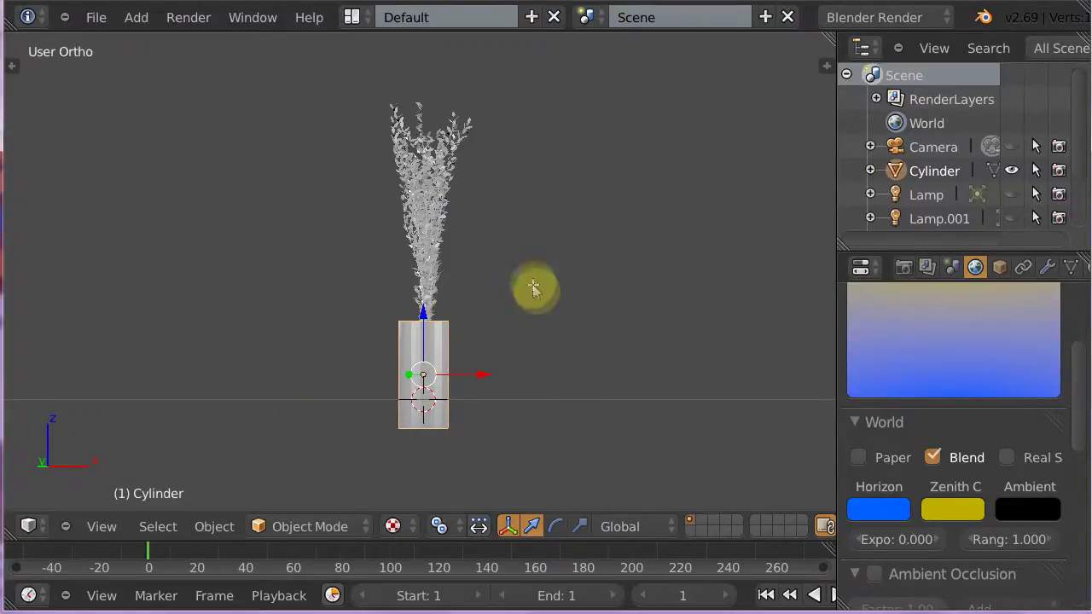
{"action": "key", "text": "Tab"}
Step: Cut six evenly spaced loops along the cylinder's height, then select its top loop
{"action": "scroll", "coordinate": [537, 291], "scroll_direction": "up", "scroll_amount": 1}
{"action": "scroll", "coordinate": [540, 291], "scroll_direction": "up", "scroll_amount": 2}
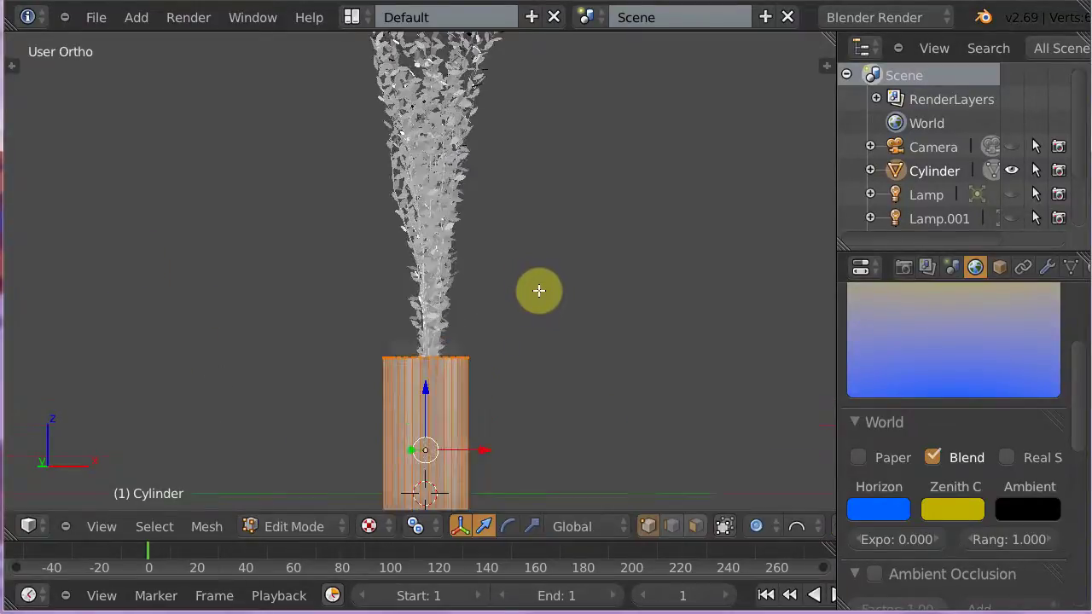
{"action": "middle_click_drag", "start_coordinate": [524, 404], "coordinate": [505, 263], "text": "shift"}
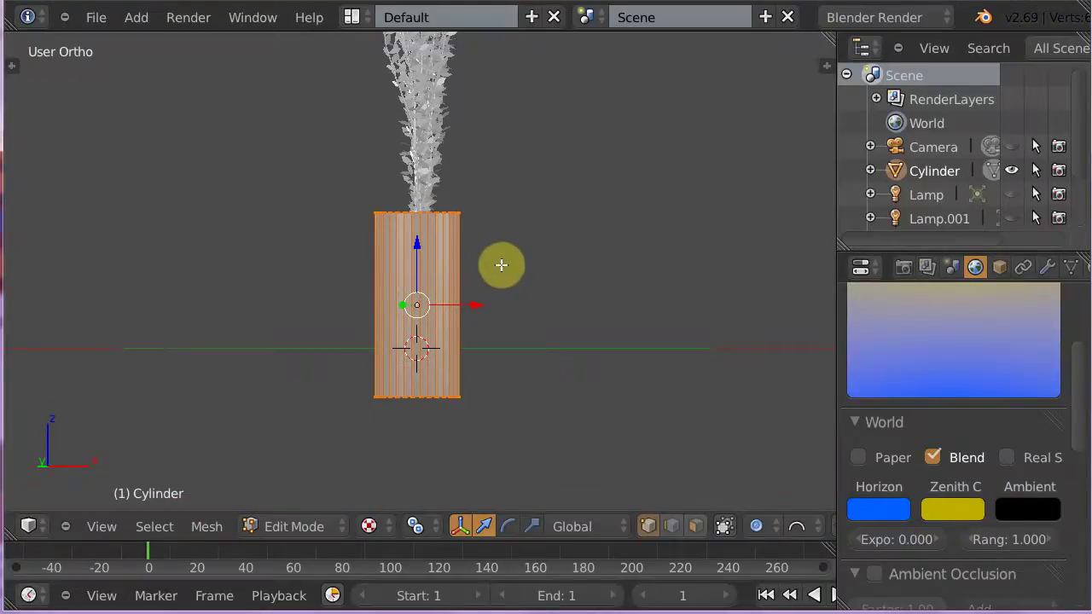
{"action": "key", "text": "ctrl+r"}
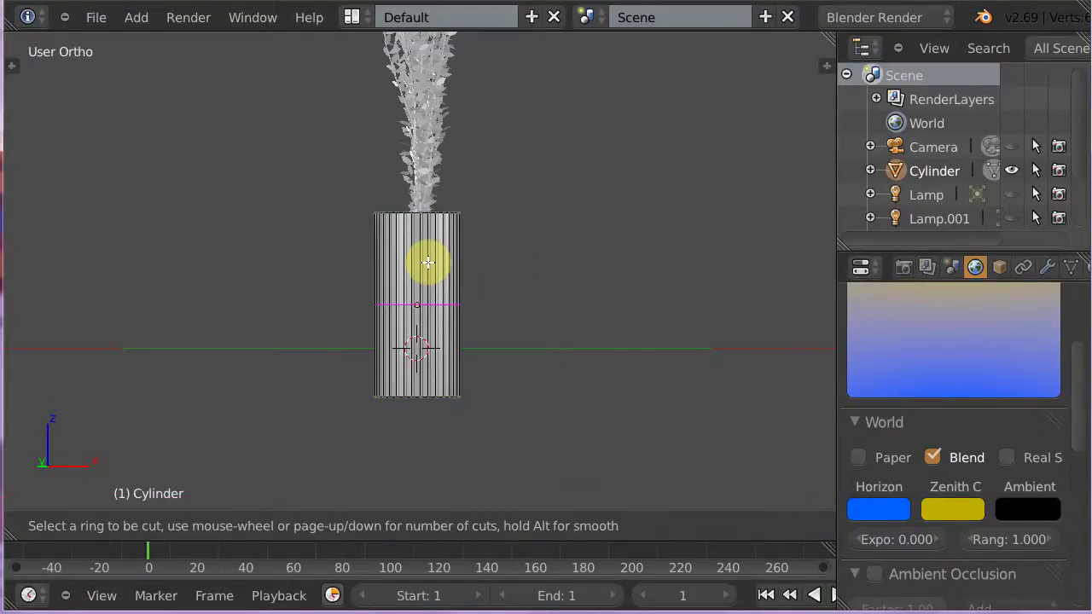
{"action": "scroll", "coordinate": [428, 263], "scroll_direction": "up", "scroll_amount": 5}
{"action": "left_click", "coordinate": [431, 270]}
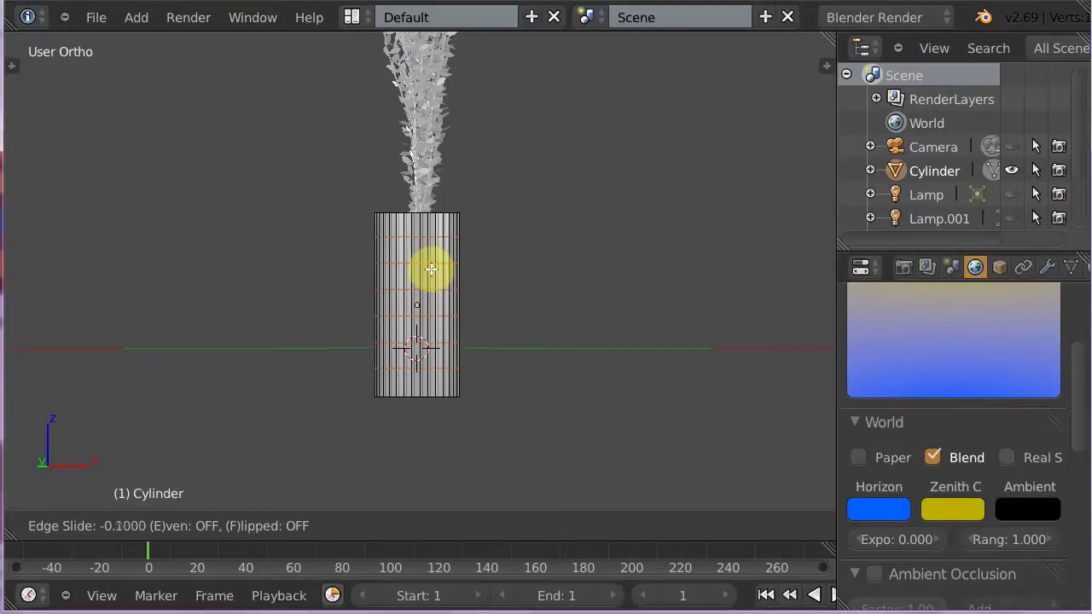
{"action": "right_click", "coordinate": [433, 270]}
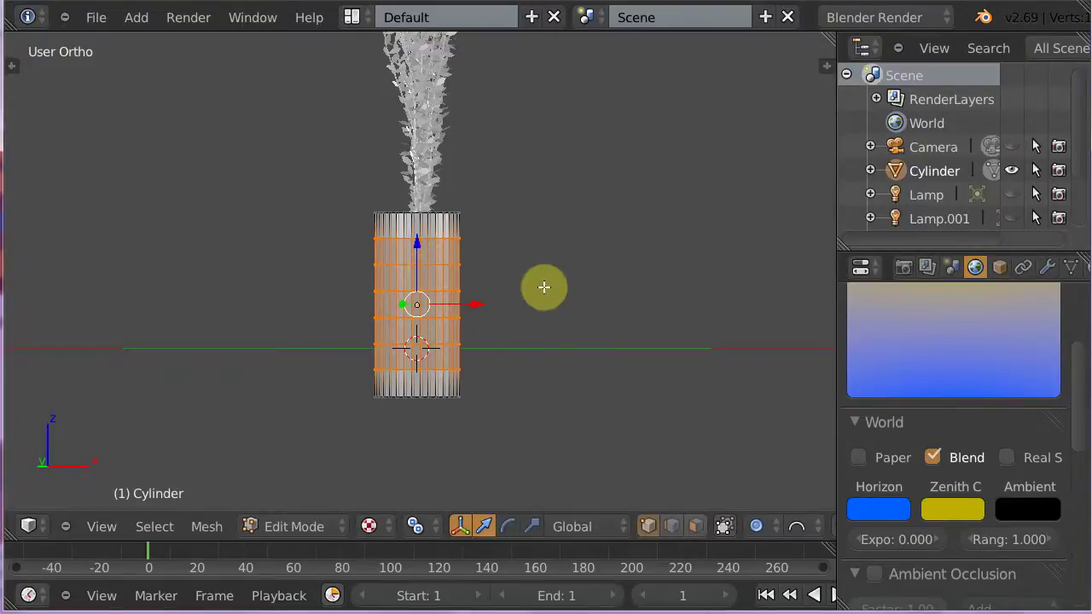
{"action": "right_click", "coordinate": [419, 213], "text": "alt"}
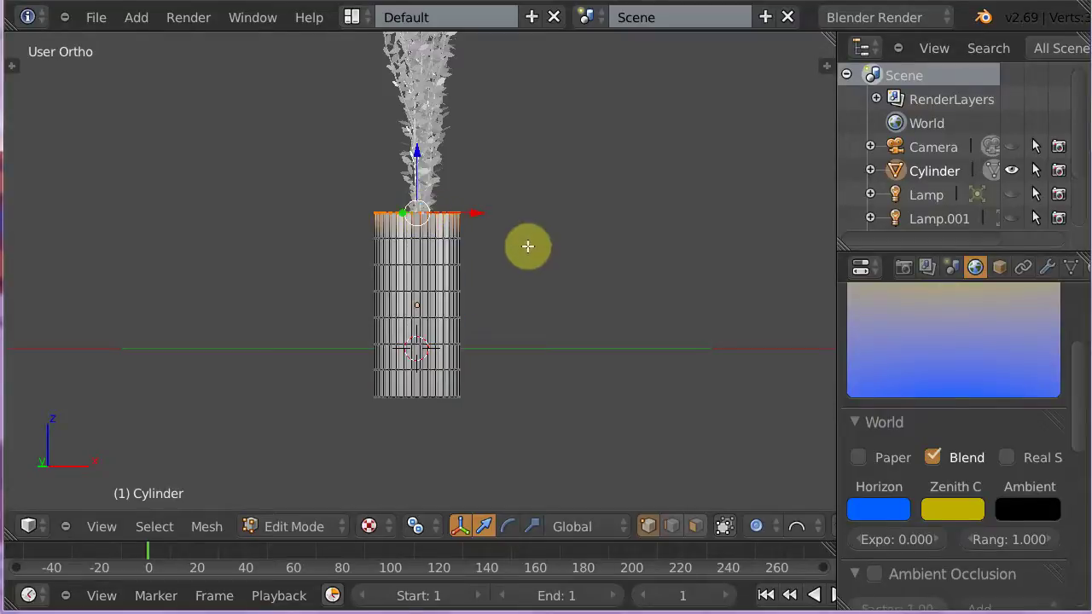
Step: In front view, scale the top loop outward into a flared rim and shrink the bottom loop
{"action": "key", "text": "KP_1"}
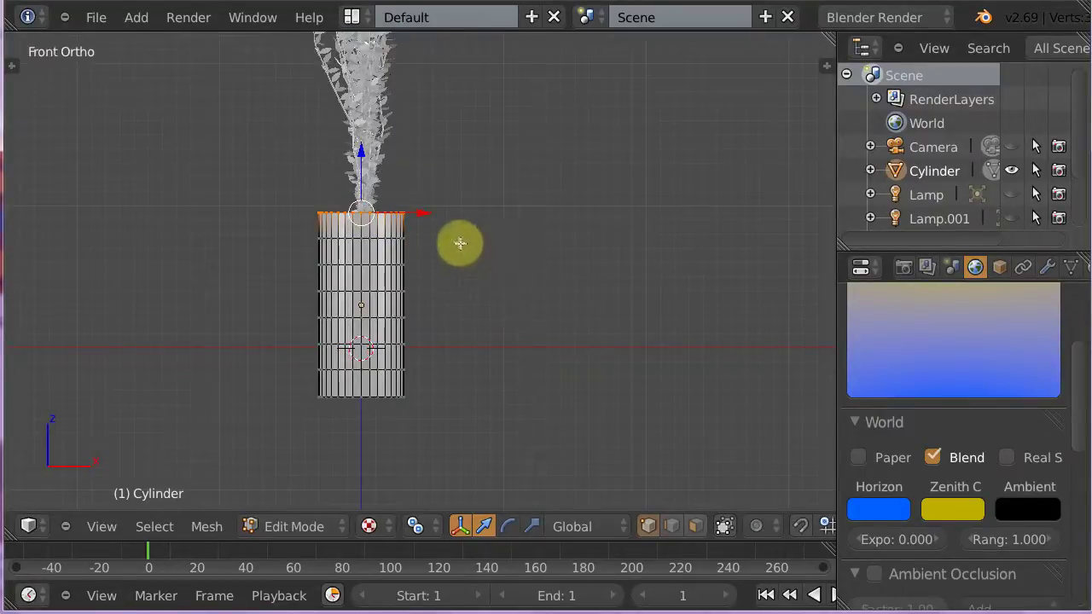
{"action": "key", "text": "s"}
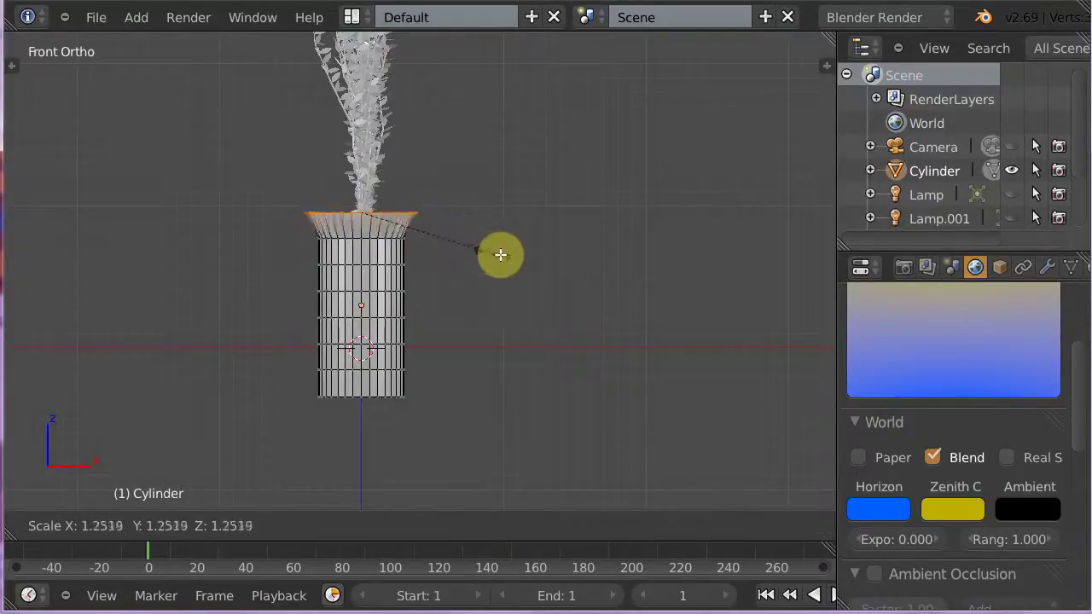
{"action": "left_click", "coordinate": [516, 256]}
{"action": "right_click", "coordinate": [361, 396], "text": "alt"}
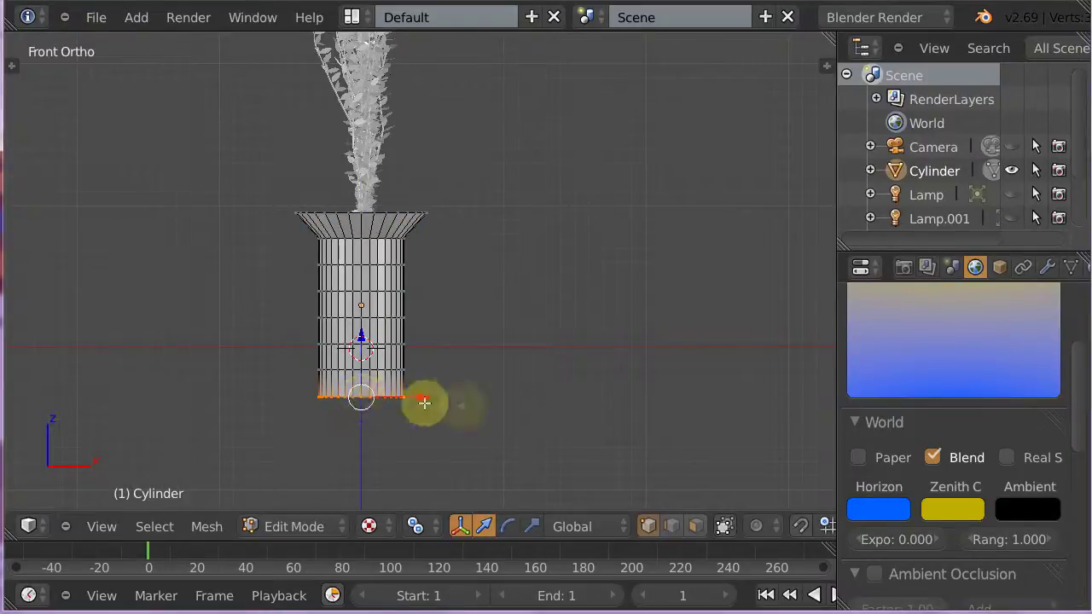
{"action": "key", "text": "s"}
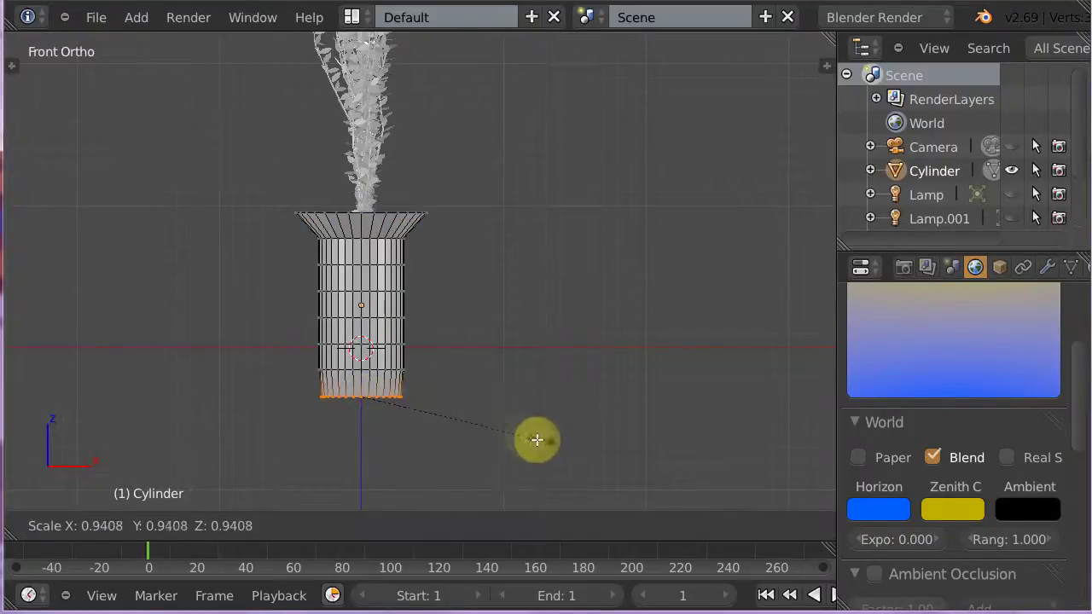
{"action": "left_click", "coordinate": [505, 438]}
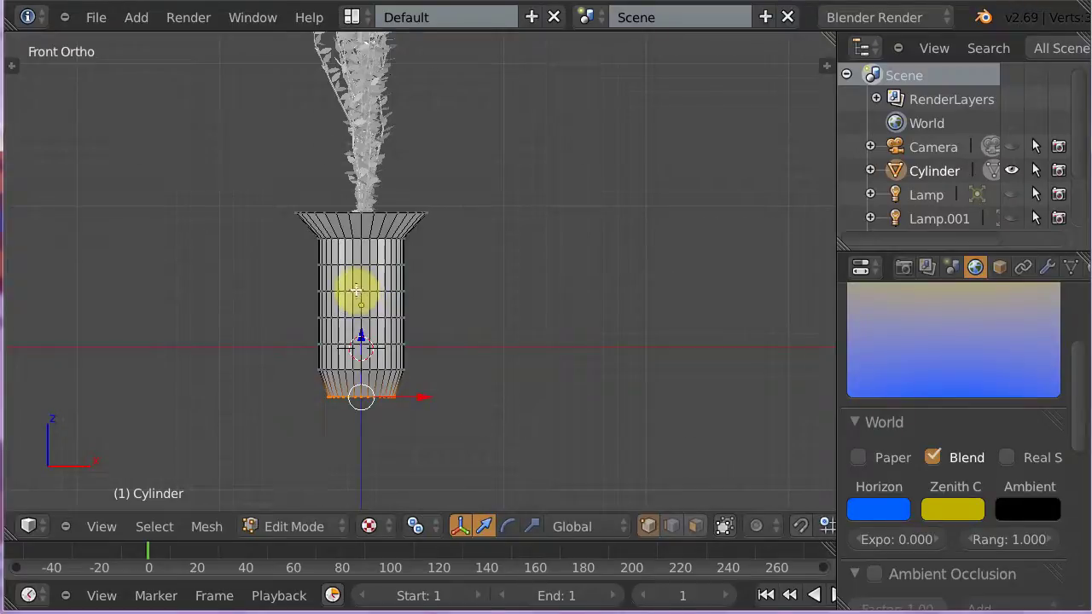
Step: Swell the middle loop outward about 1.36 with proportional editing for a rounded belly
{"action": "right_click", "coordinate": [356, 291], "text": "alt"}
{"action": "key", "text": "s"}
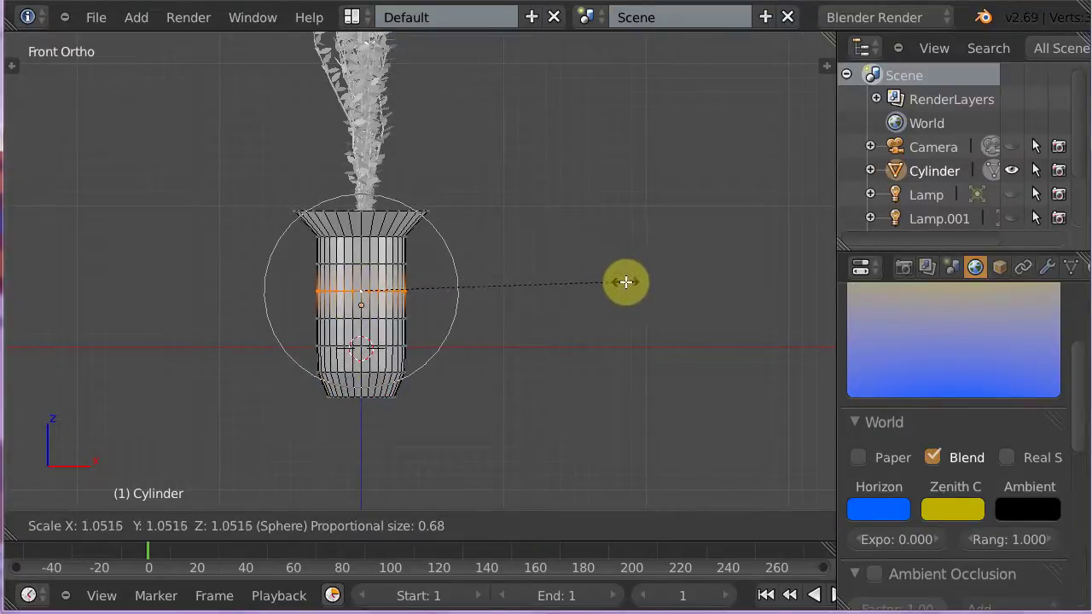
{"action": "scroll", "coordinate": [624, 285], "scroll_direction": "up", "scroll_amount": 2}
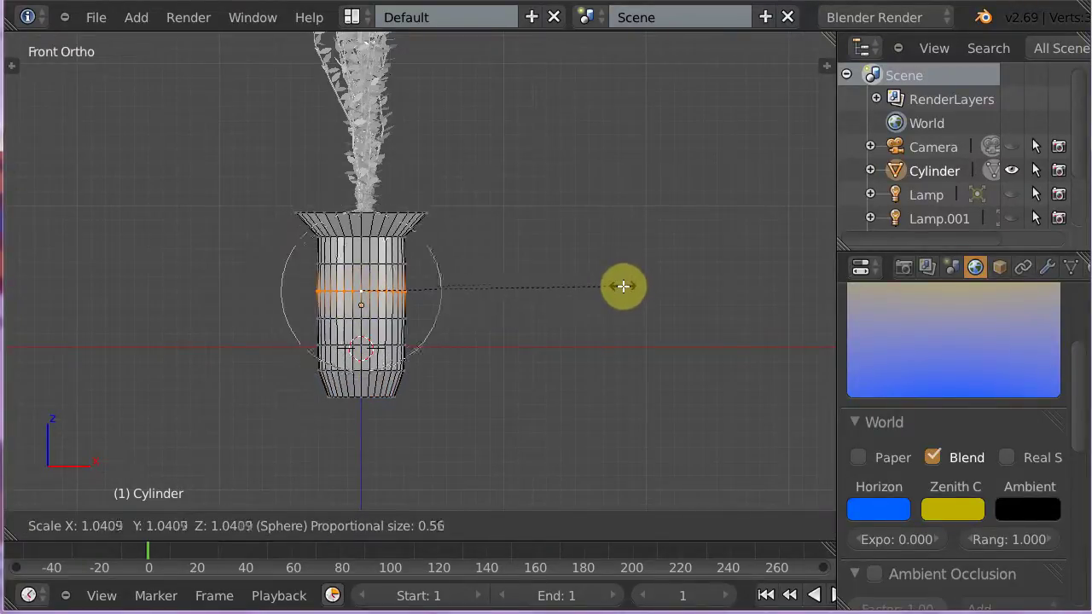
{"action": "scroll", "coordinate": [629, 293], "scroll_direction": "up", "scroll_amount": 1}
{"action": "scroll", "coordinate": [640, 300], "scroll_direction": "up", "scroll_amount": 1}
{"action": "scroll", "coordinate": [654, 304], "scroll_direction": "up", "scroll_amount": 1}
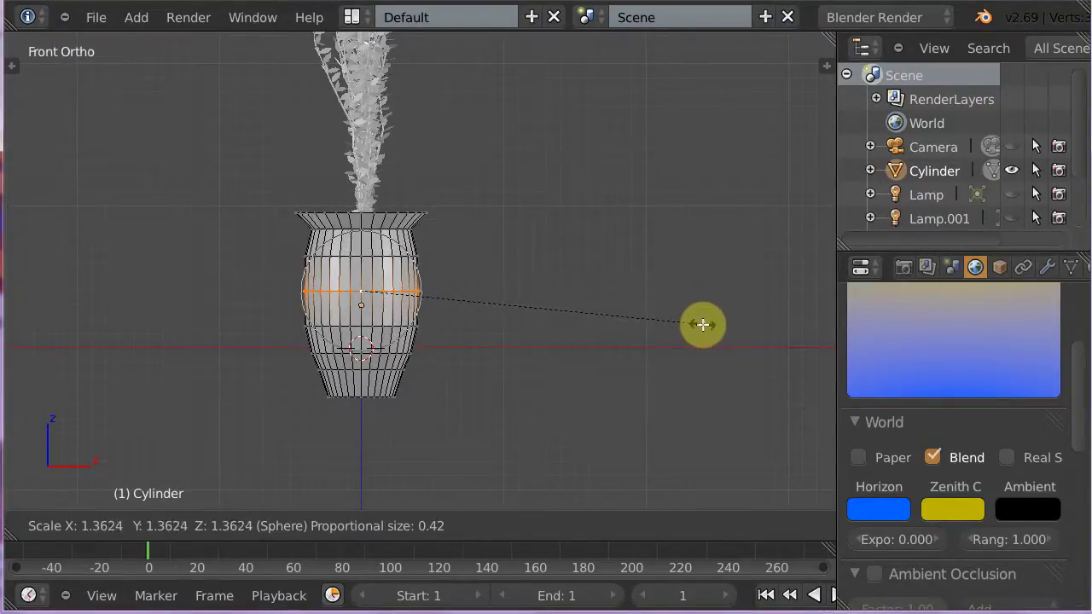
{"action": "left_click", "coordinate": [701, 323]}
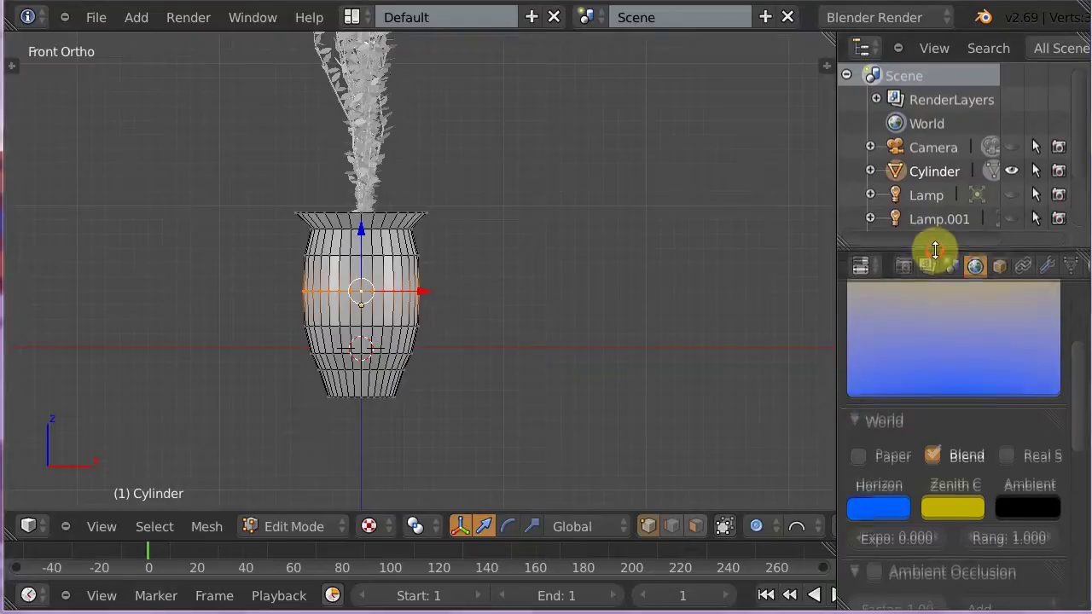
Step: Add a Subdivision Surface modifier to the vase with viewport subdivisions raised to 2
{"action": "left_click_drag", "start_coordinate": [937, 247], "coordinate": [926, 113]}
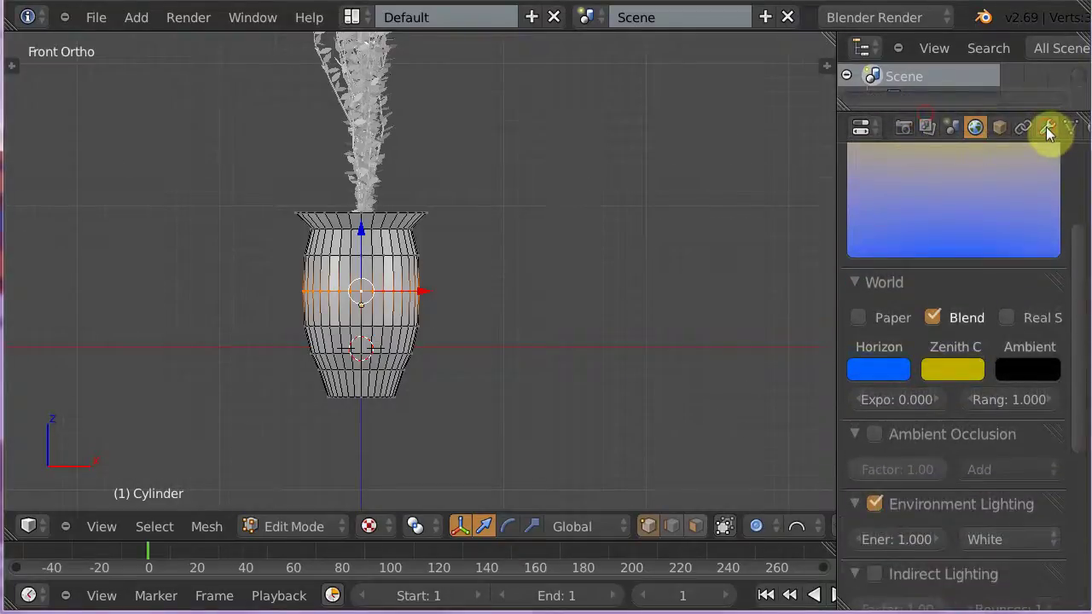
{"action": "left_click", "coordinate": [1047, 127]}
{"action": "key", "text": "Tab"}
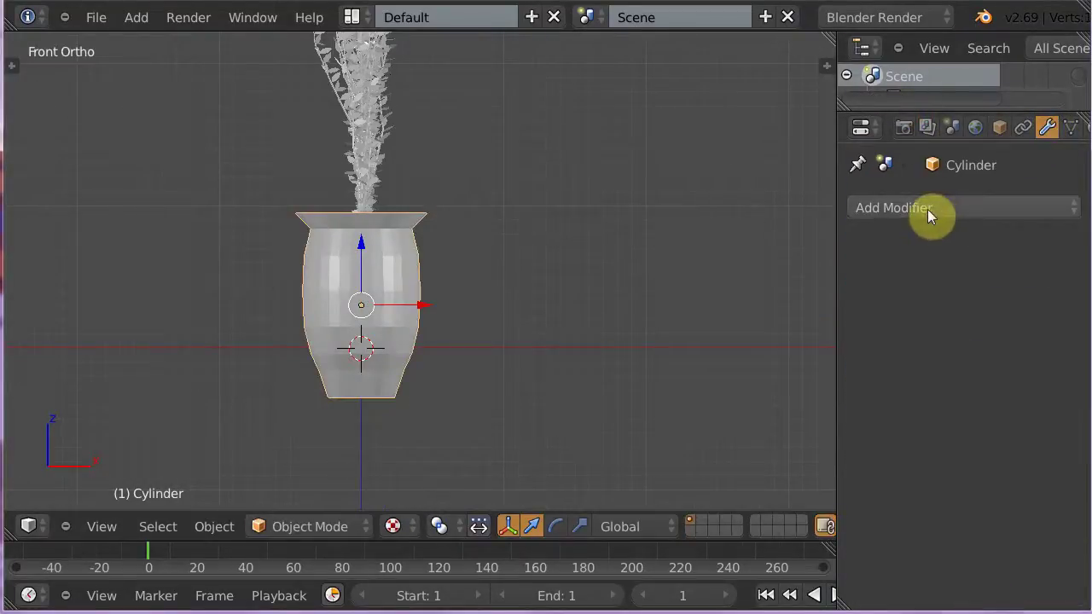
{"action": "left_click", "coordinate": [928, 209]}
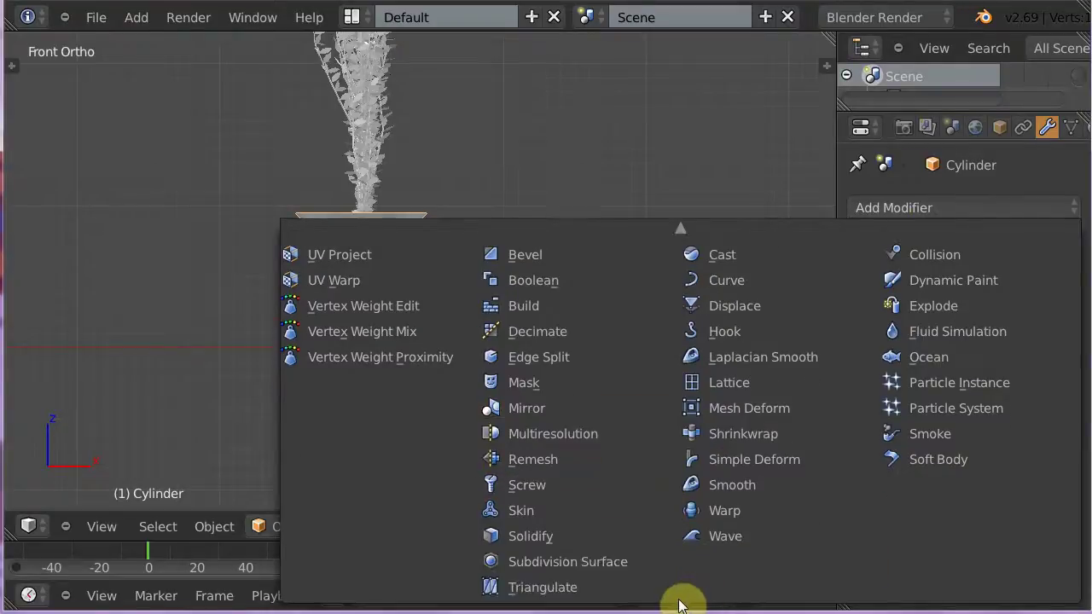
{"action": "left_click", "coordinate": [568, 560]}
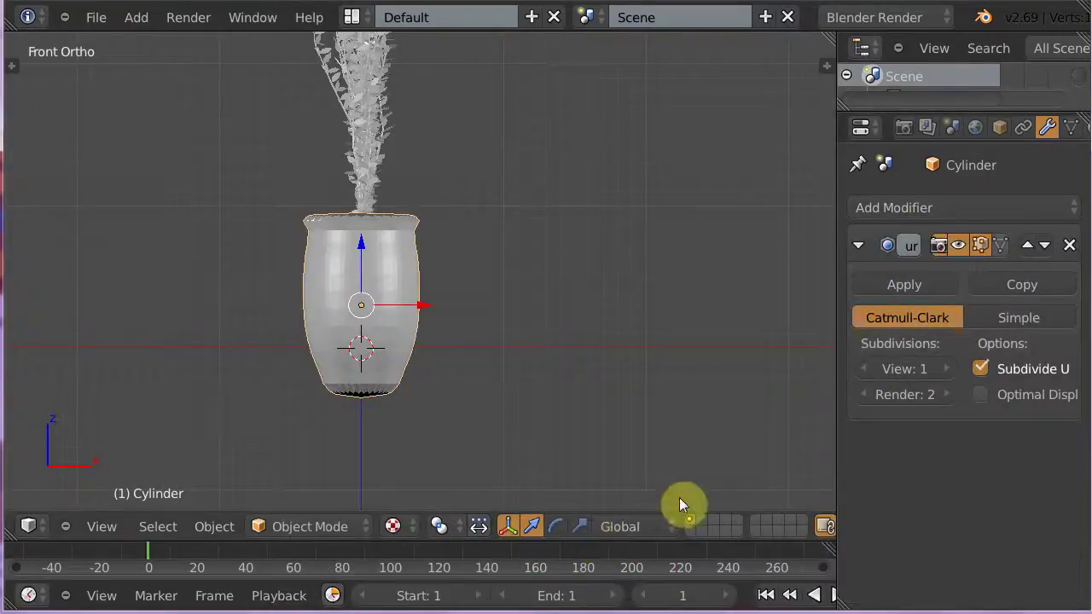
{"action": "left_click", "coordinate": [948, 370]}
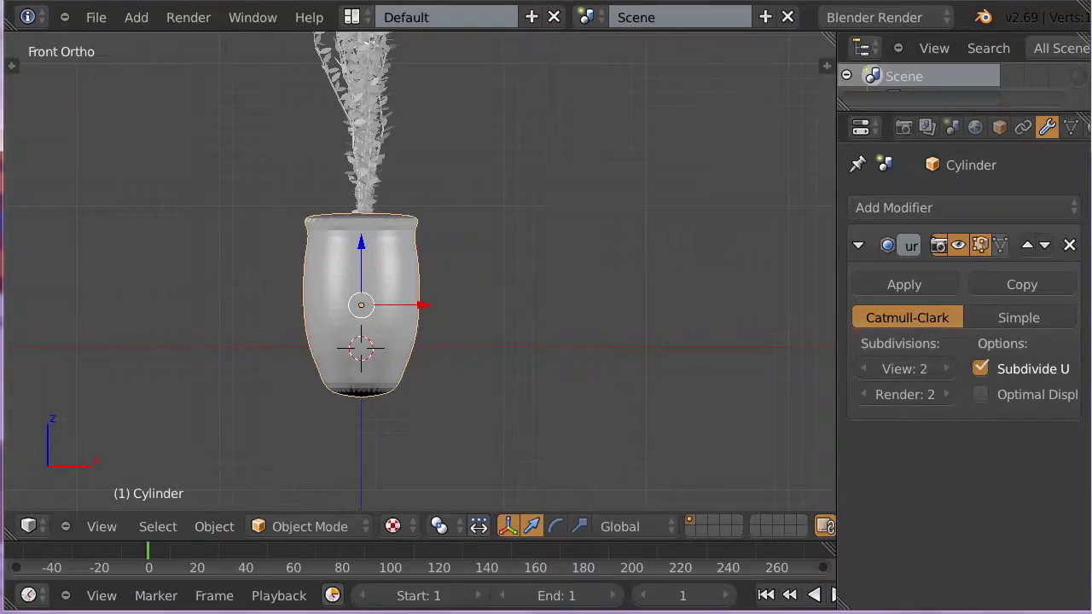
Step: Apply Smooth shading to the vase from the Object Tools shelf
{"action": "key", "text": "t"}
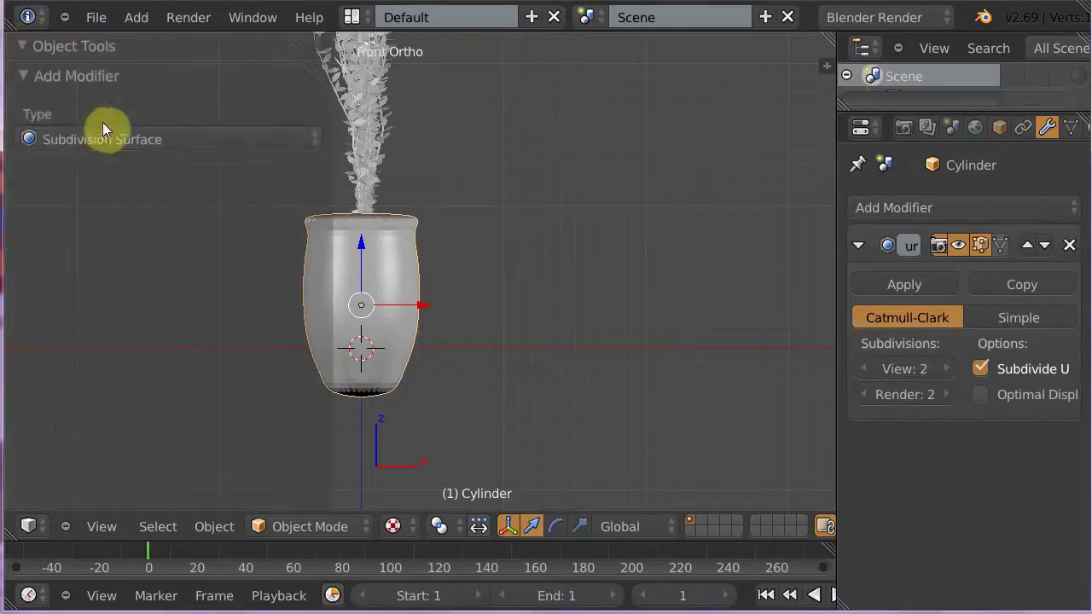
{"action": "left_click", "coordinate": [158, 50]}
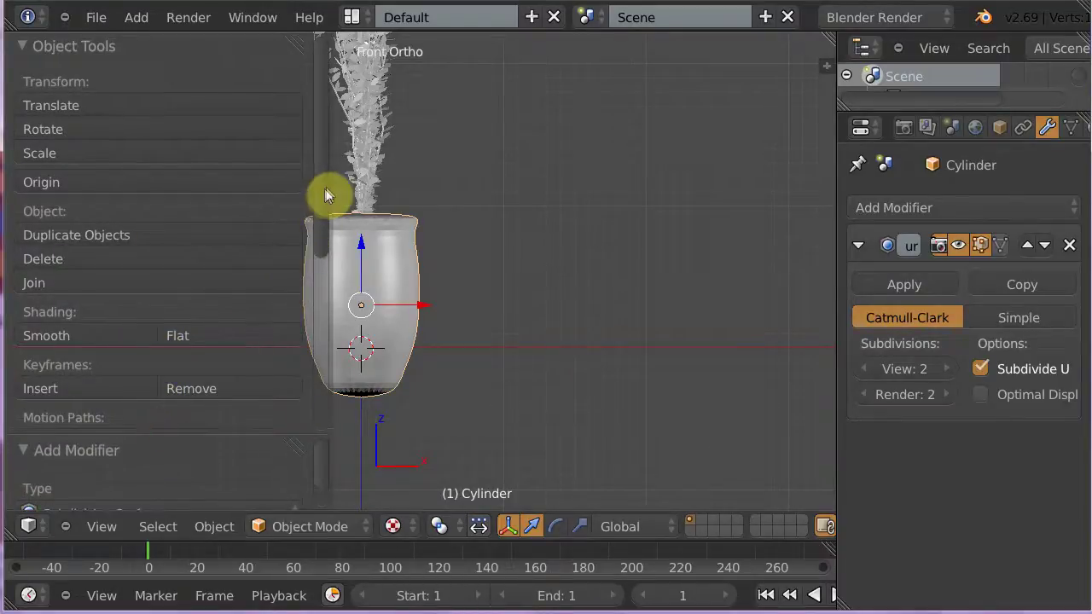
{"action": "left_click_drag", "start_coordinate": [328, 184], "coordinate": [214, 181]}
{"action": "left_click", "coordinate": [61, 333]}
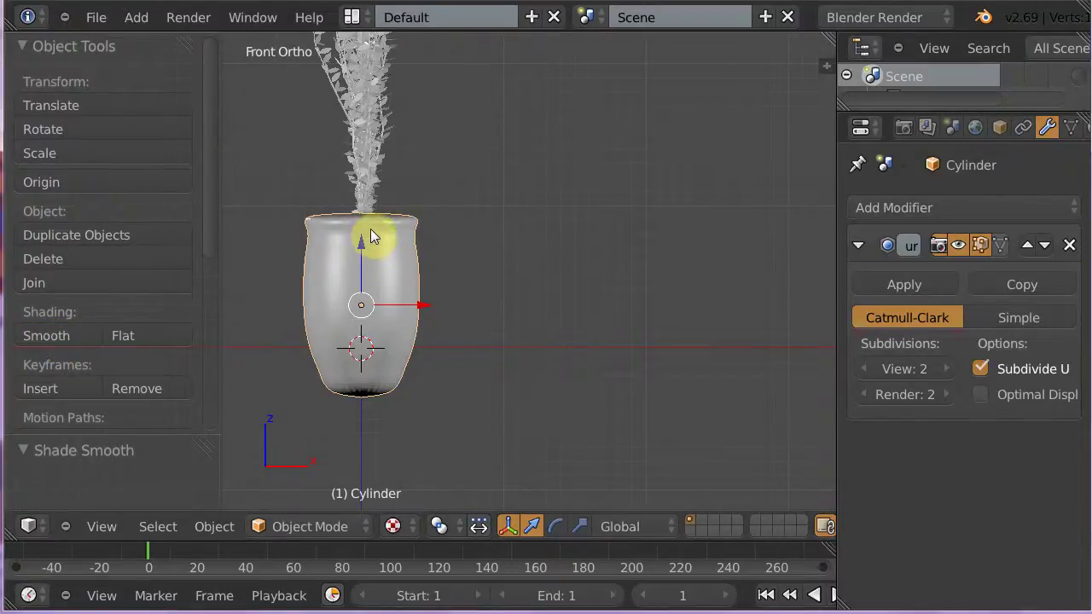
{"action": "key", "text": "t"}
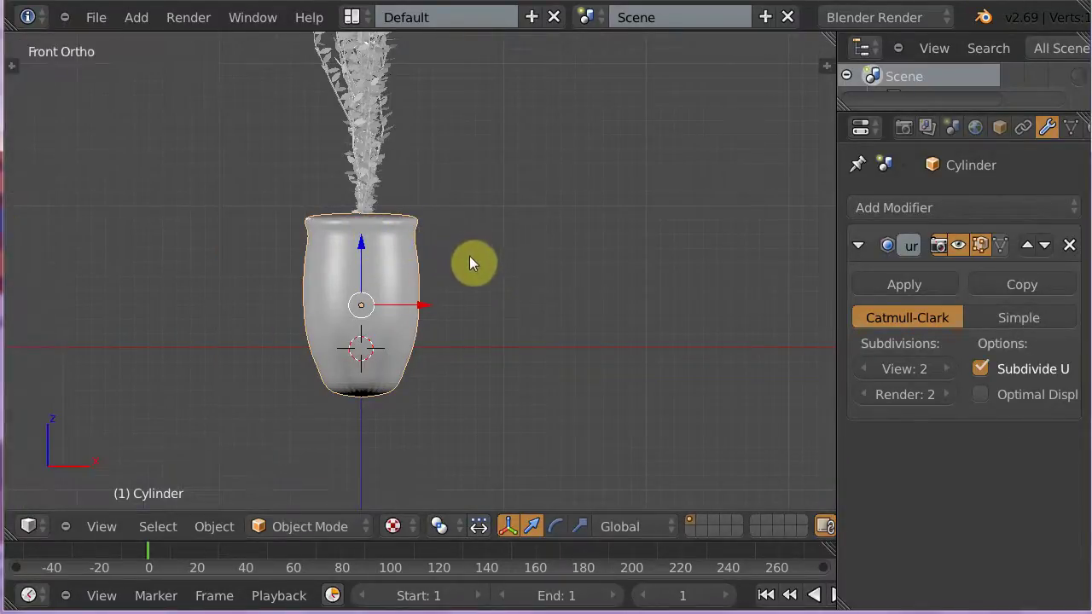
Step: In Edit Mode, scale the vase's top rim loop to 0.7576
{"action": "key", "text": "Tab"}
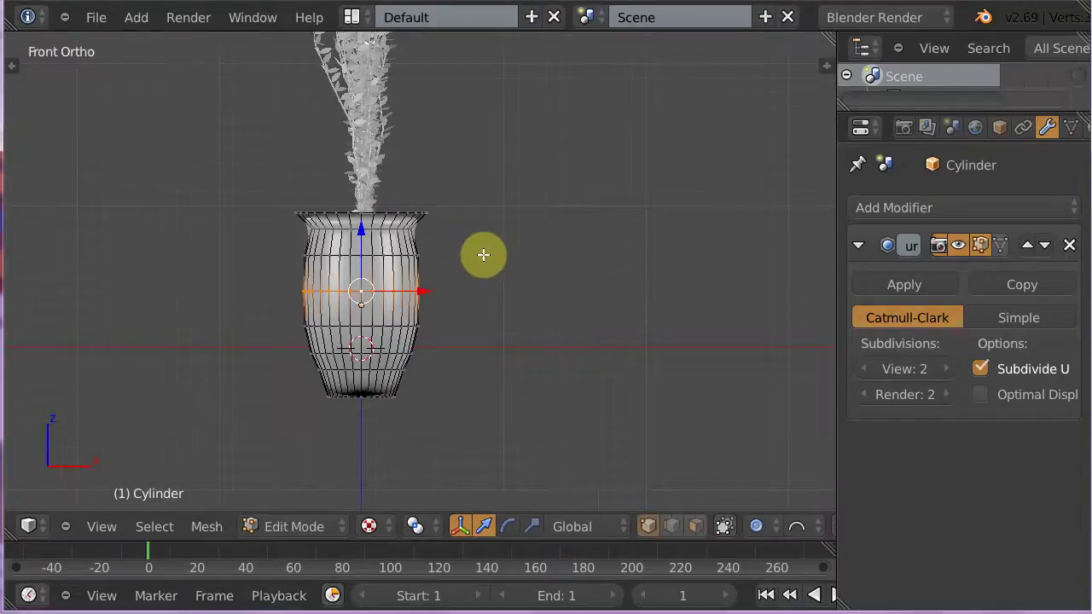
{"action": "right_click", "coordinate": [362, 227], "text": "alt"}
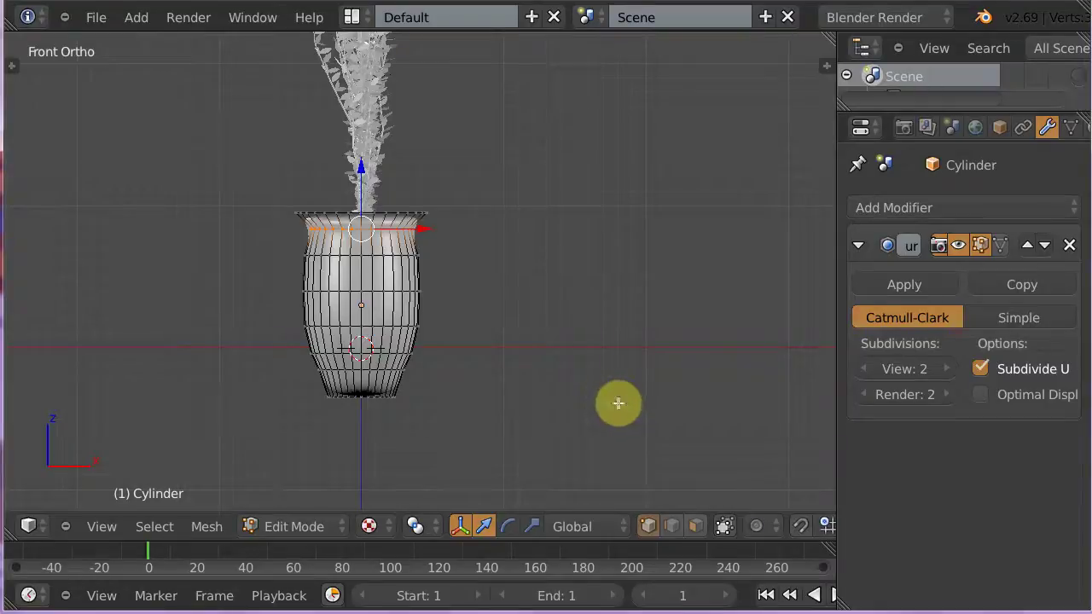
{"action": "key", "text": "s"}
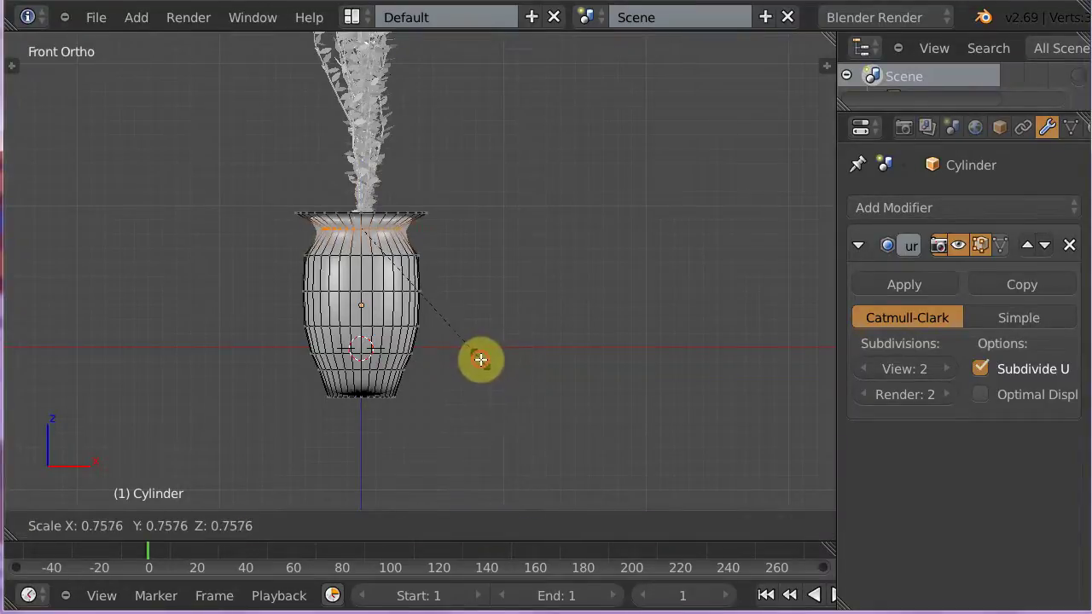
{"action": "left_click", "coordinate": [481, 359]}
Step: Add two loop cuts just under the rim and one near the base, then return to Object Mode
{"action": "key", "text": "ctrl+r"}
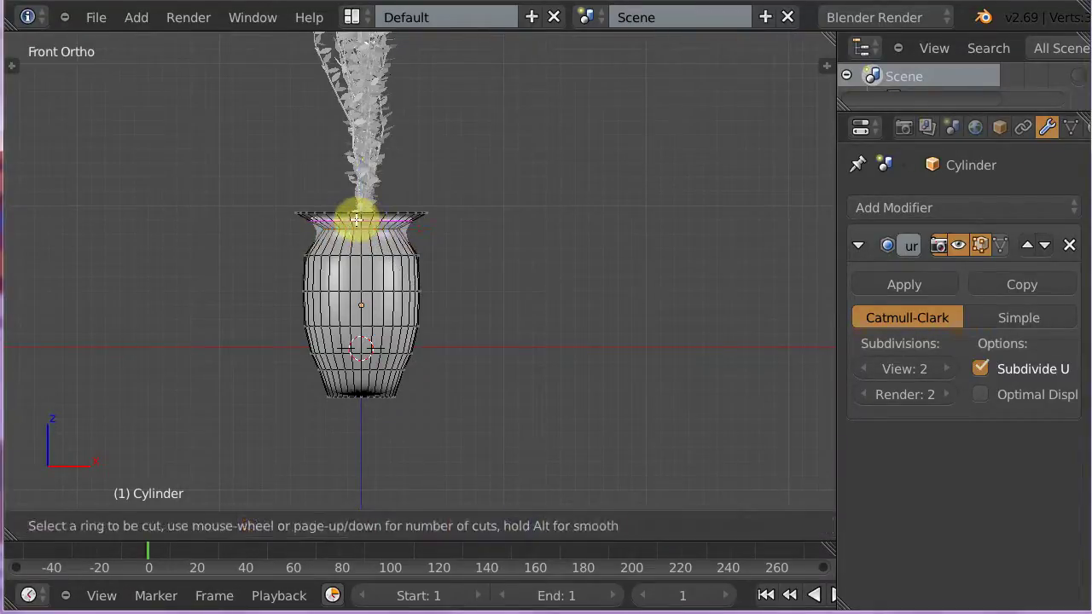
{"action": "left_click", "coordinate": [361, 220]}
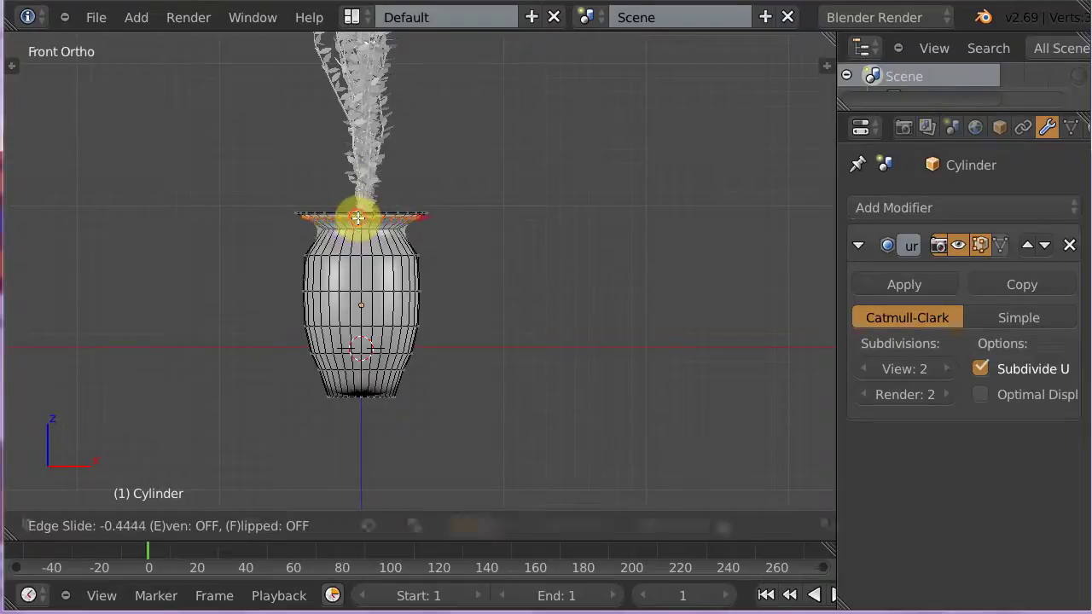
{"action": "left_click", "coordinate": [358, 218]}
{"action": "key", "text": "ctrl+r"}
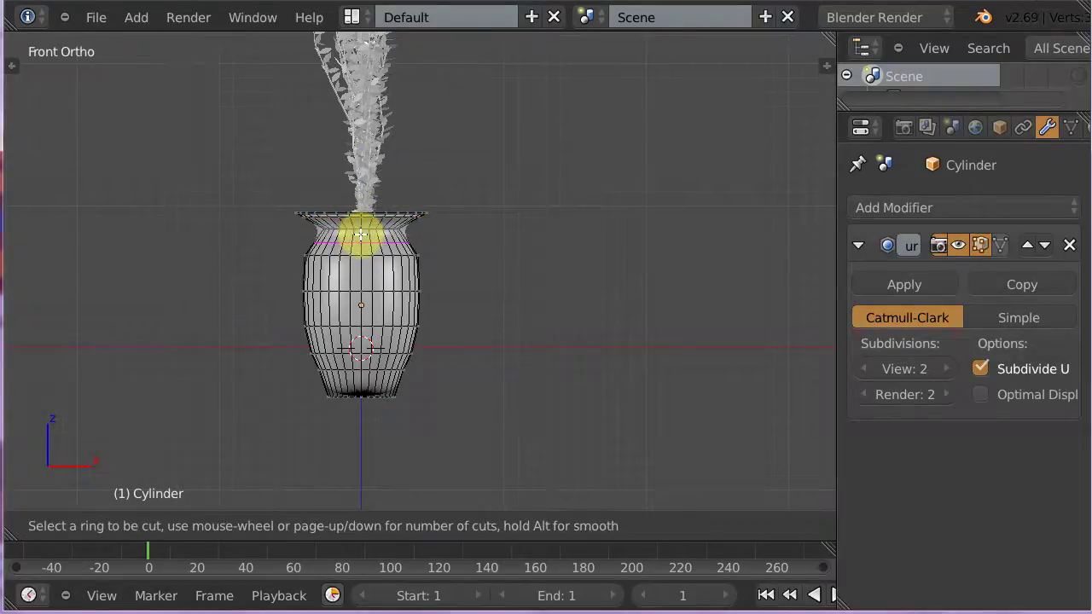
{"action": "left_click", "coordinate": [361, 231]}
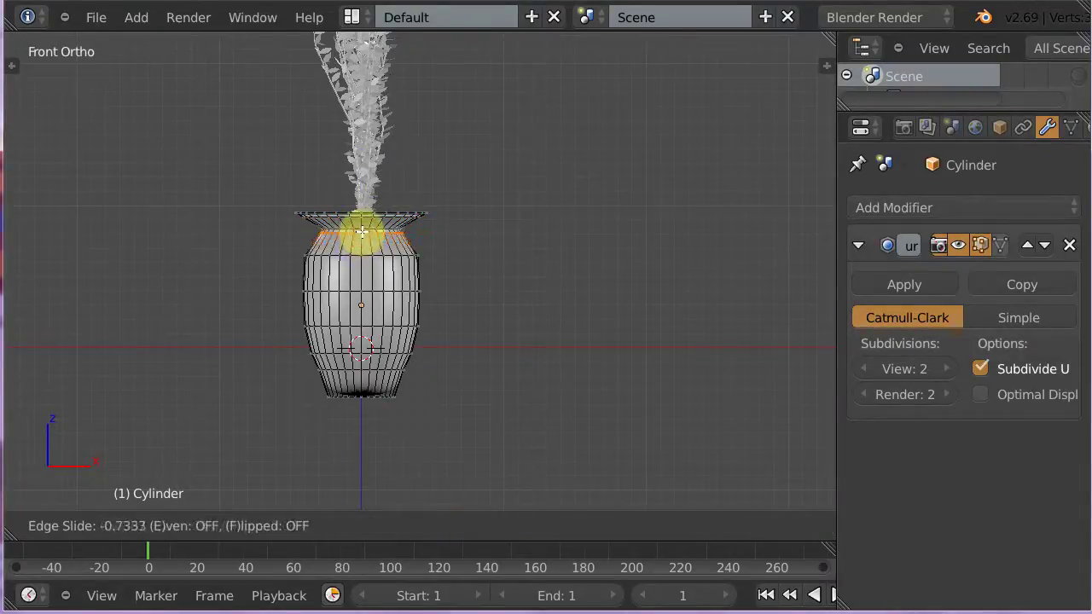
{"action": "left_click", "coordinate": [362, 231]}
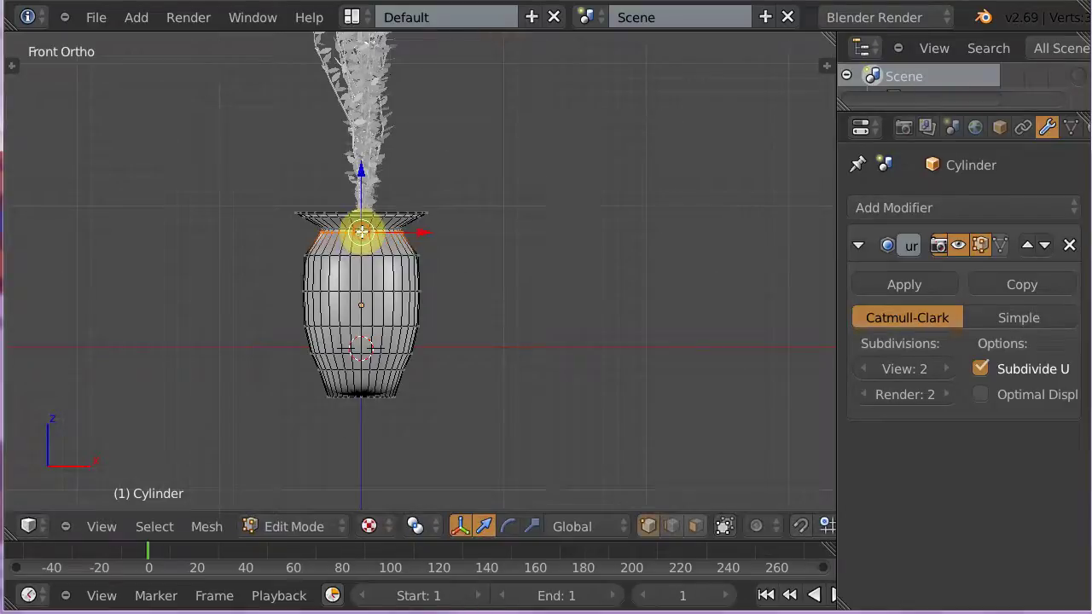
{"action": "key", "text": "ctrl+r"}
{"action": "left_click", "coordinate": [363, 385]}
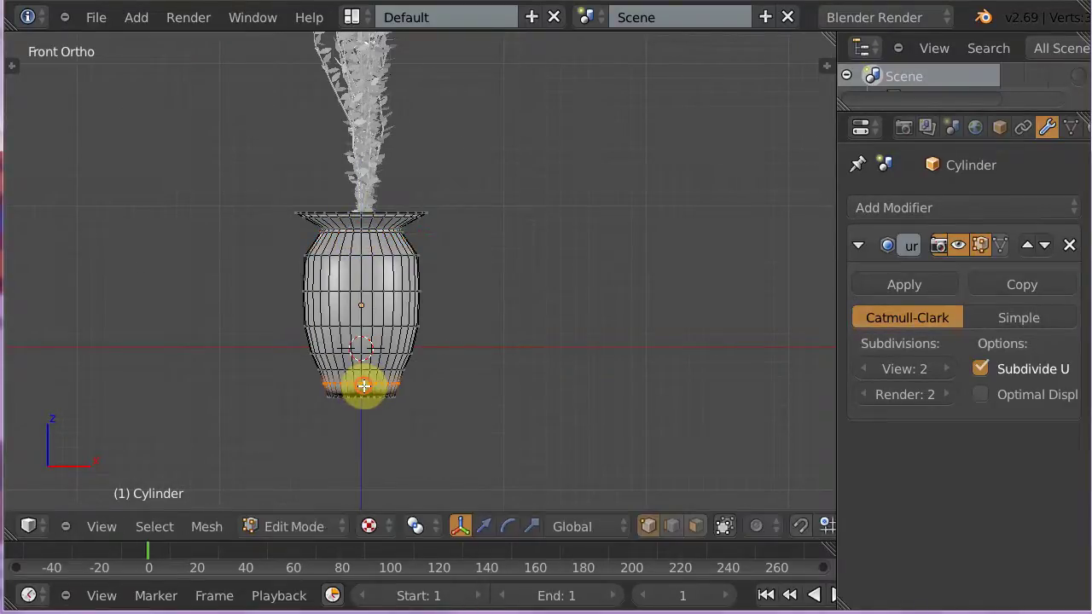
{"action": "left_click", "coordinate": [363, 395]}
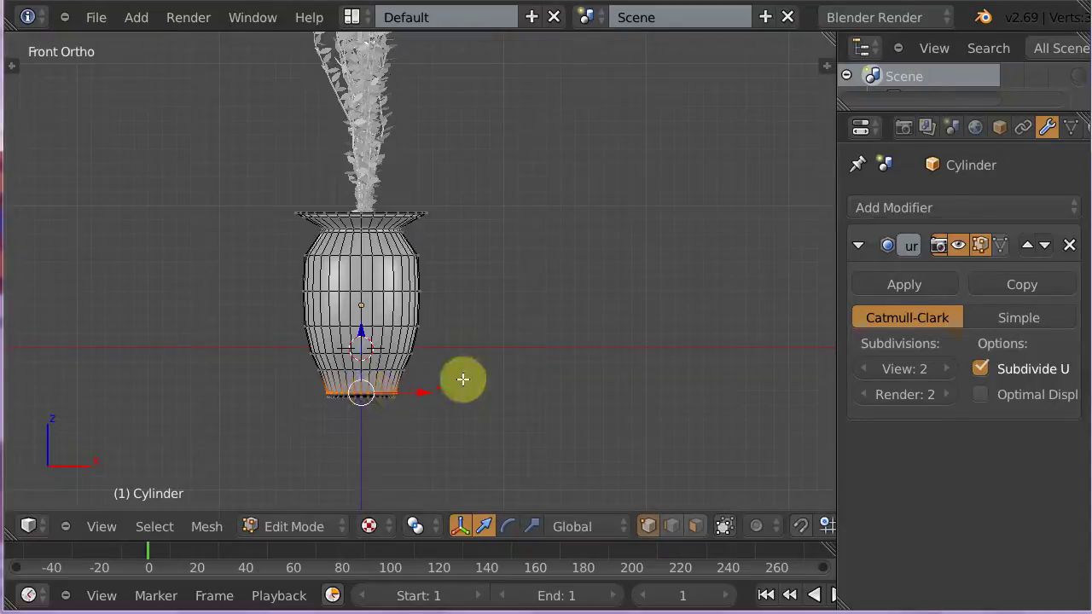
{"action": "key", "text": "Tab"}
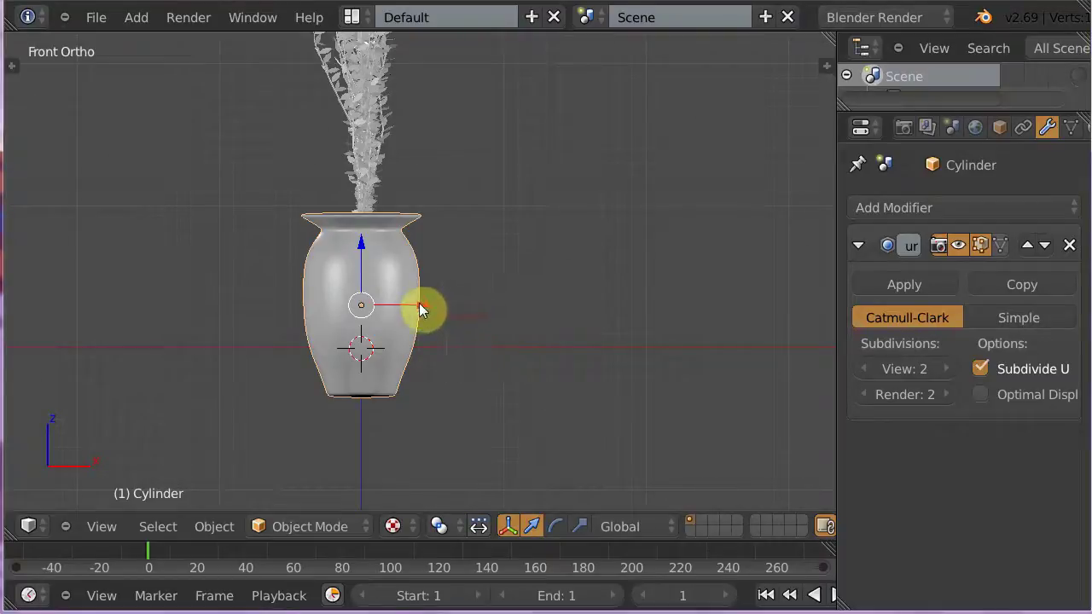
Step: Nudge the vase slightly along X and switch to the camera view
{"action": "left_click_drag", "start_coordinate": [420, 305], "coordinate": [425, 303]}
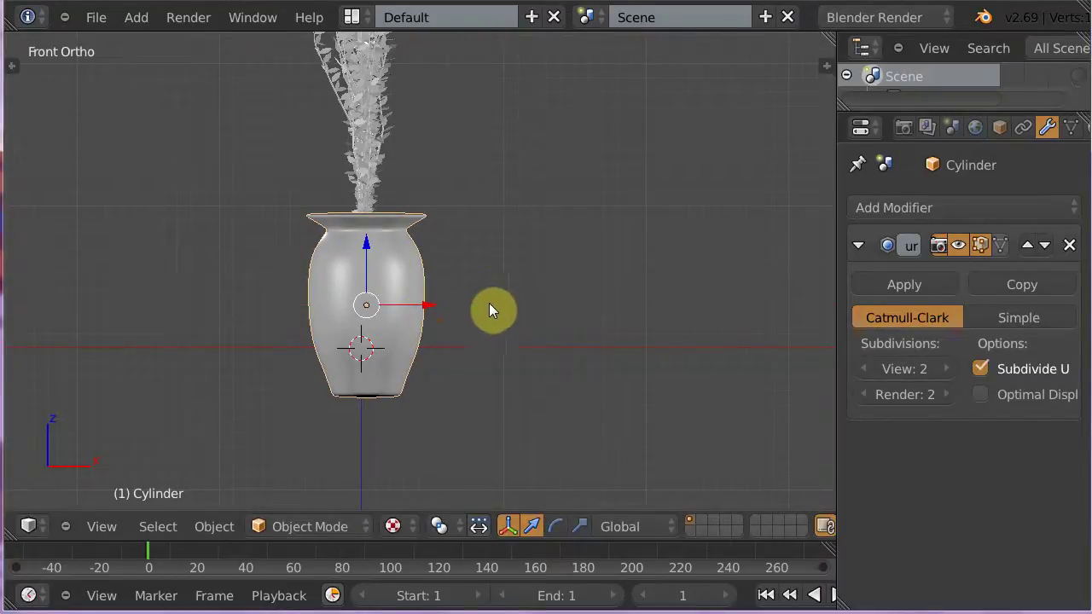
{"action": "scroll", "coordinate": [466, 306], "scroll_direction": "down", "scroll_amount": 1}
{"action": "scroll", "coordinate": [466, 306], "scroll_direction": "down", "scroll_amount": 2}
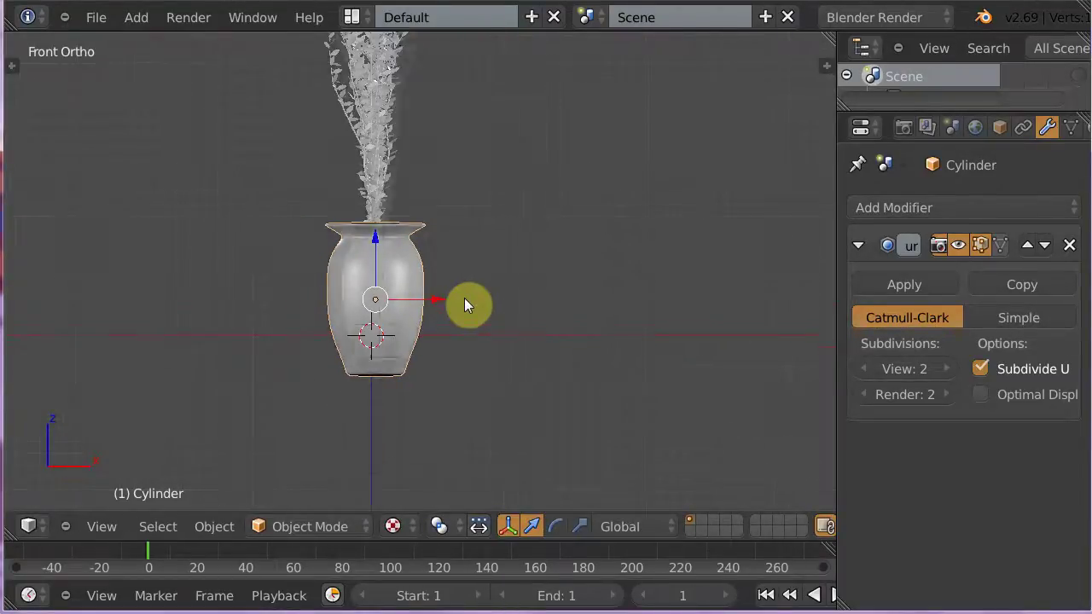
{"action": "scroll", "coordinate": [466, 306], "scroll_direction": "down", "scroll_amount": 2}
{"action": "middle_click_drag", "start_coordinate": [465, 305], "coordinate": [478, 388], "text": "shift"}
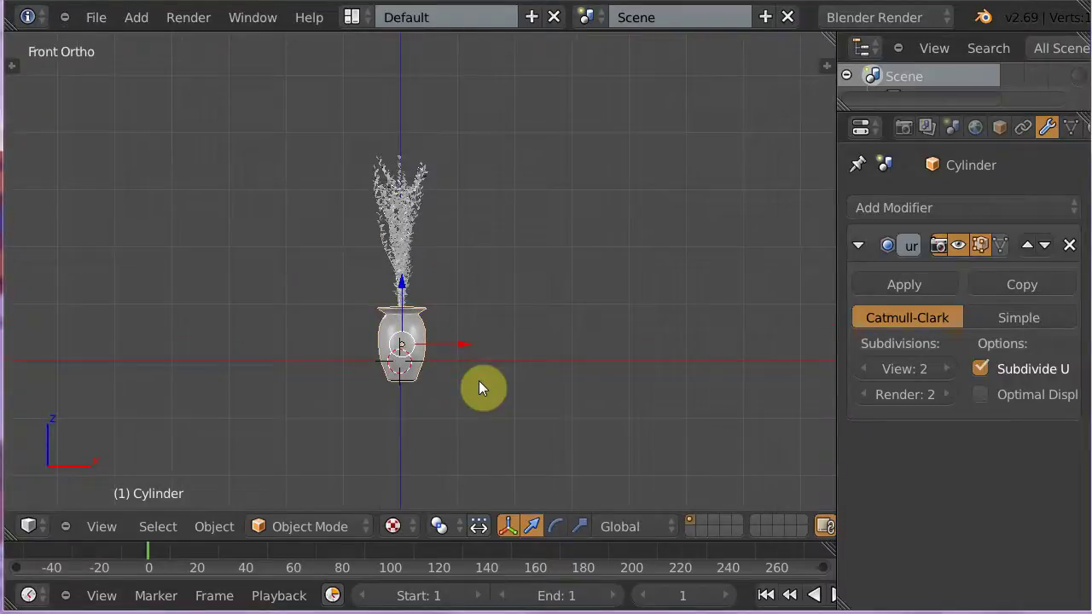
{"action": "scroll", "coordinate": [479, 382], "scroll_direction": "up", "scroll_amount": 2}
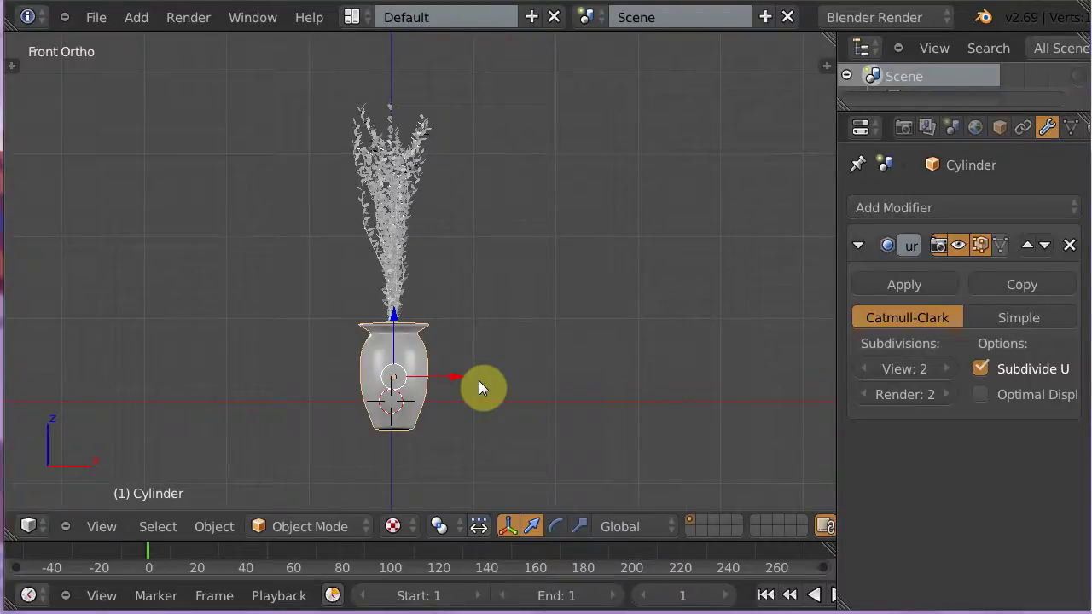
{"action": "key", "text": "KP_0"}
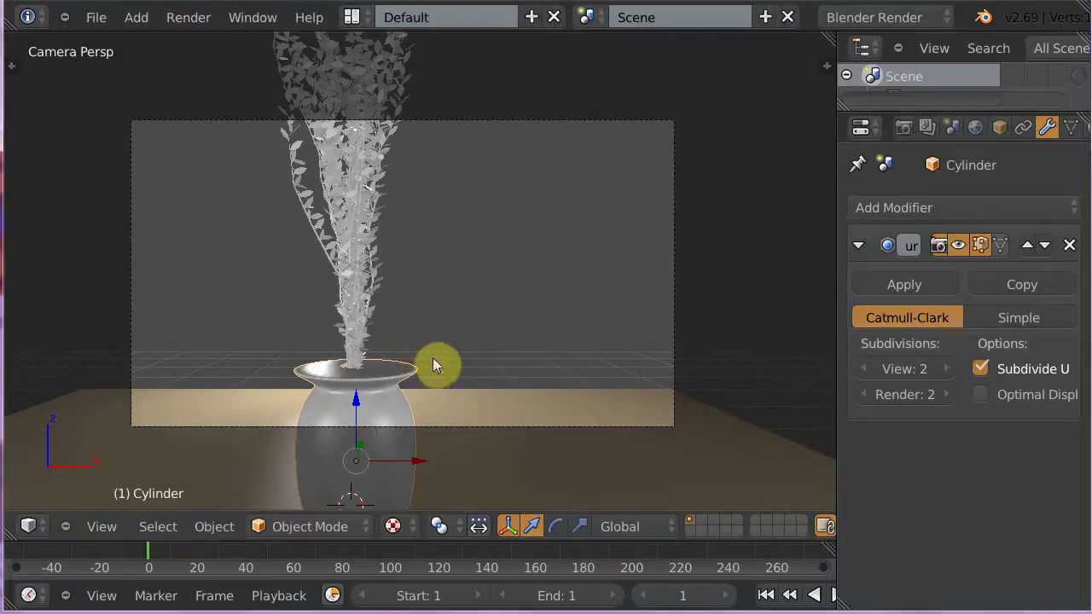
Step: Enable Lock Camera to View, then orbit and zoom to frame the vase and tree
{"action": "key", "text": "n"}
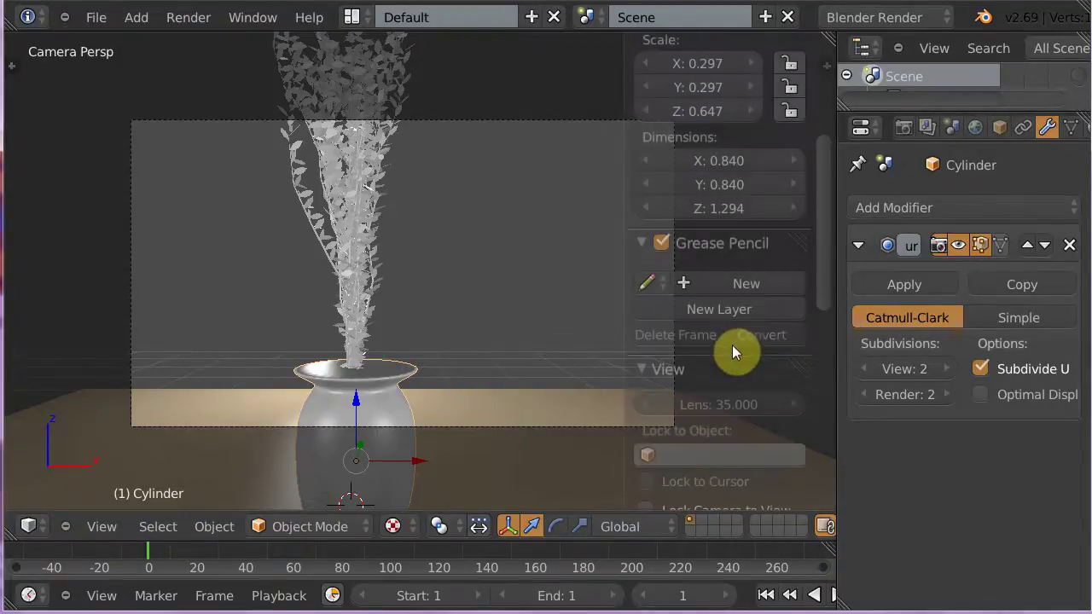
{"action": "scroll", "coordinate": [832, 239], "scroll_direction": "up", "scroll_amount": 2}
{"action": "scroll", "coordinate": [828, 282], "scroll_direction": "down", "scroll_amount": 2}
{"action": "scroll", "coordinate": [828, 282], "scroll_direction": "down", "scroll_amount": 5}
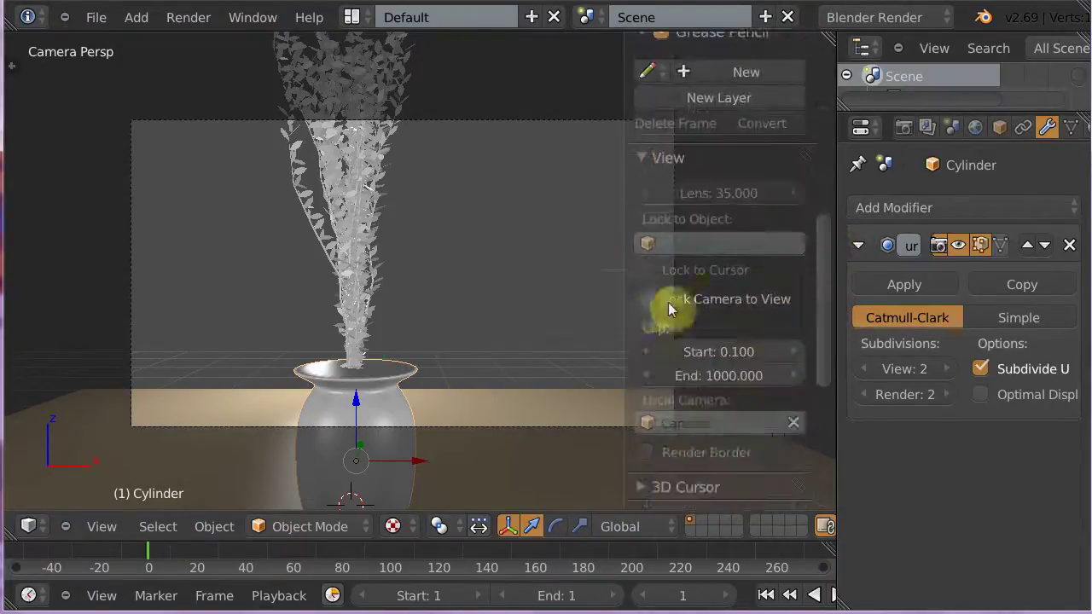
{"action": "left_click", "coordinate": [646, 299]}
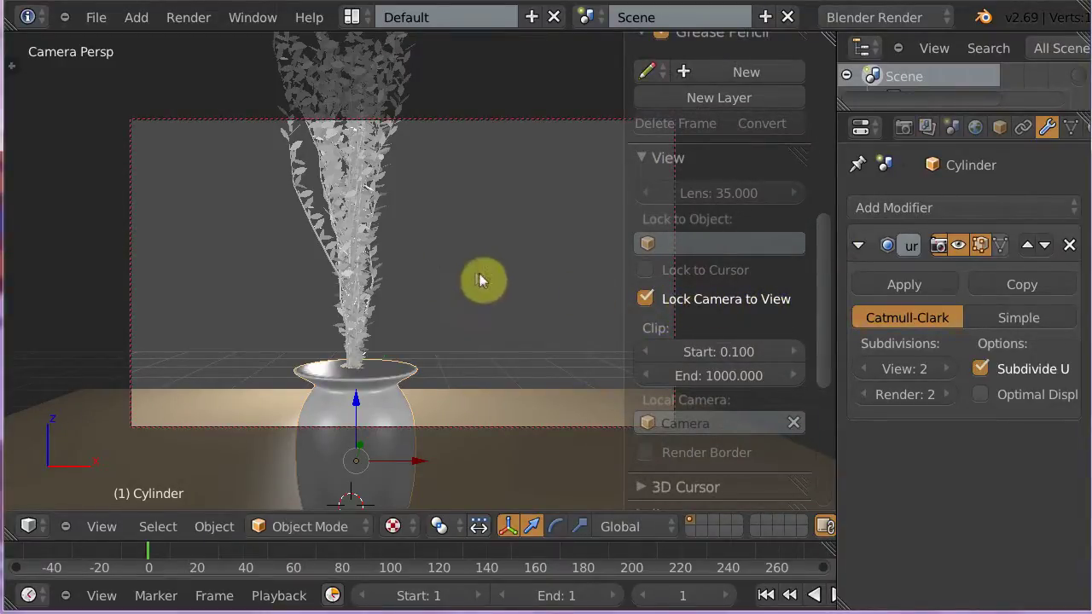
{"action": "mouse_move", "coordinate": [467, 297]}
{"action": "middle_mouse_down"}
{"action": "mouse_move", "coordinate": [495, 302]}
{"action": "mouse_move", "coordinate": [500, 291]}
{"action": "mouse_move", "coordinate": [441, 250]}
{"action": "middle_mouse_up"}
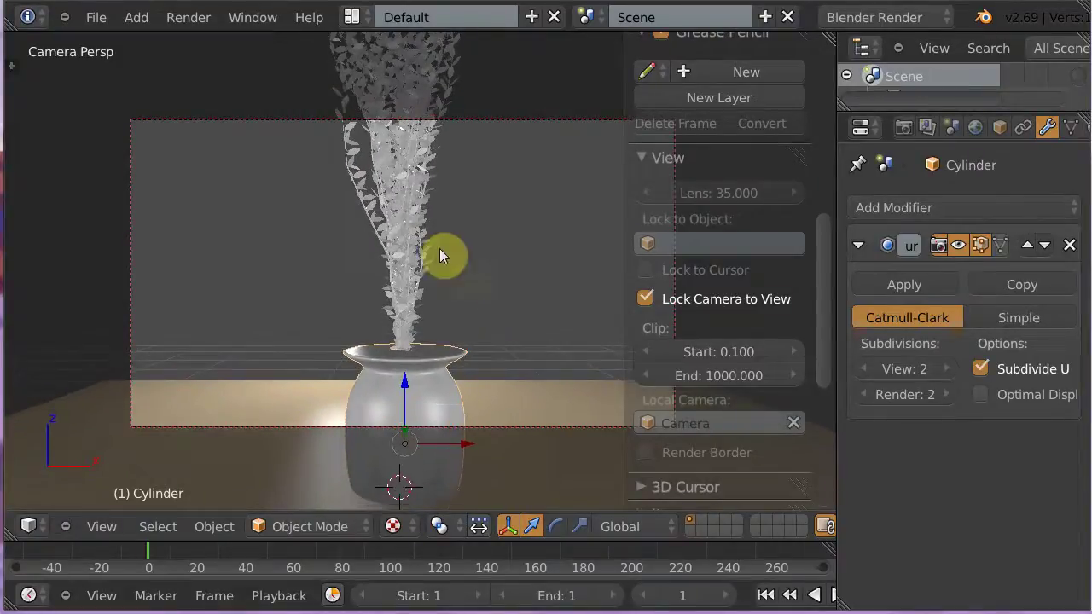
{"action": "scroll", "coordinate": [405, 267], "scroll_direction": "down", "scroll_amount": 3}
{"action": "scroll", "coordinate": [406, 266], "scroll_direction": "down", "scroll_amount": 1}
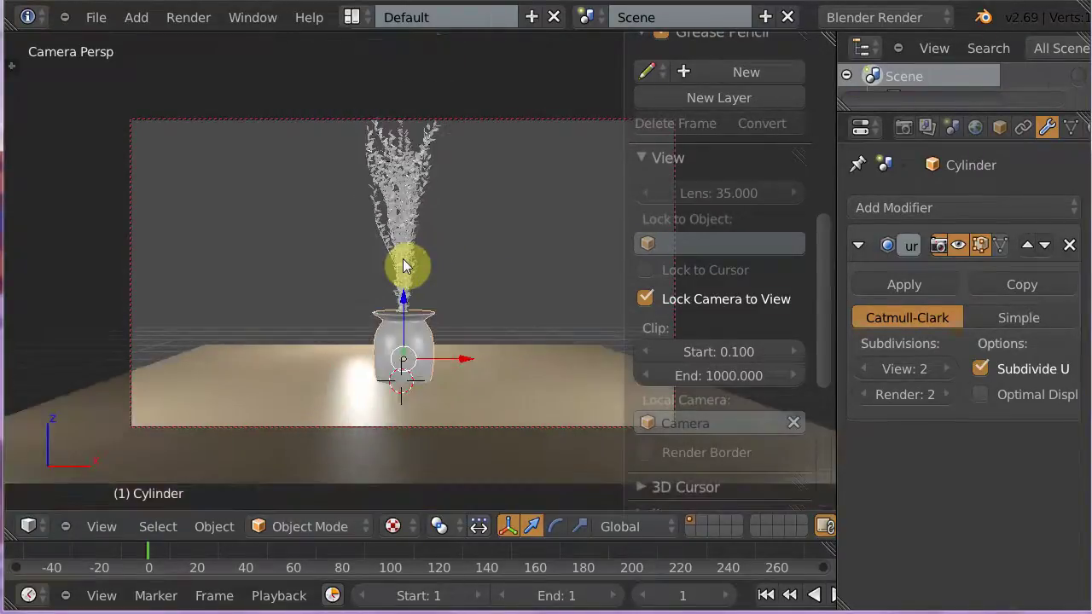
{"action": "middle_click_drag", "start_coordinate": [441, 294], "coordinate": [440, 303]}
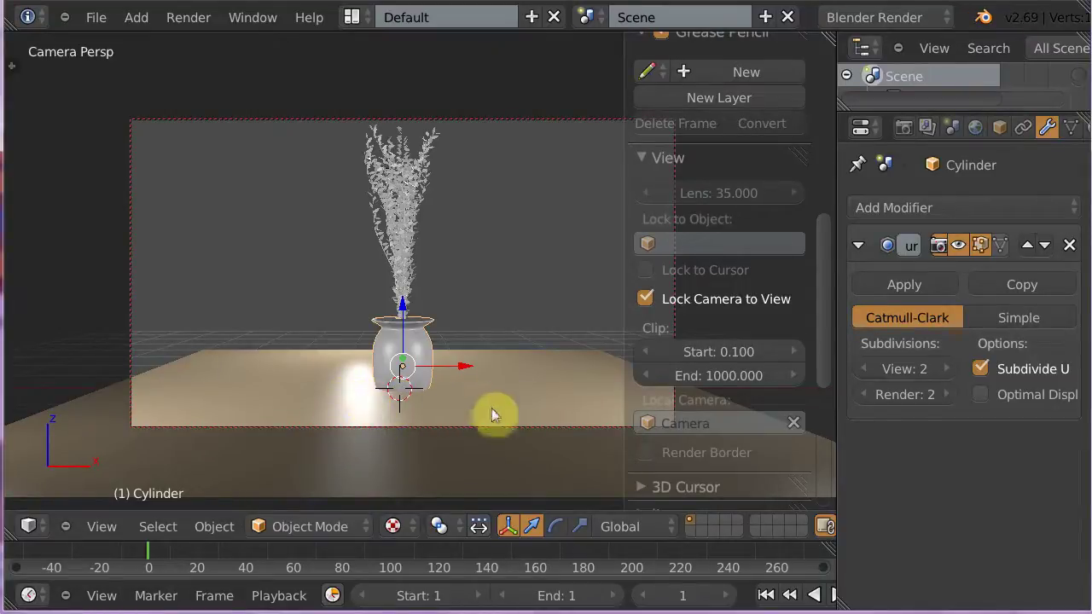
Step: Select the tree and its leaves and raise them vertically higher out of the vase
{"action": "right_click", "coordinate": [403, 256], "text": "shift"}
{"action": "right_click", "coordinate": [418, 221], "text": "shift"}
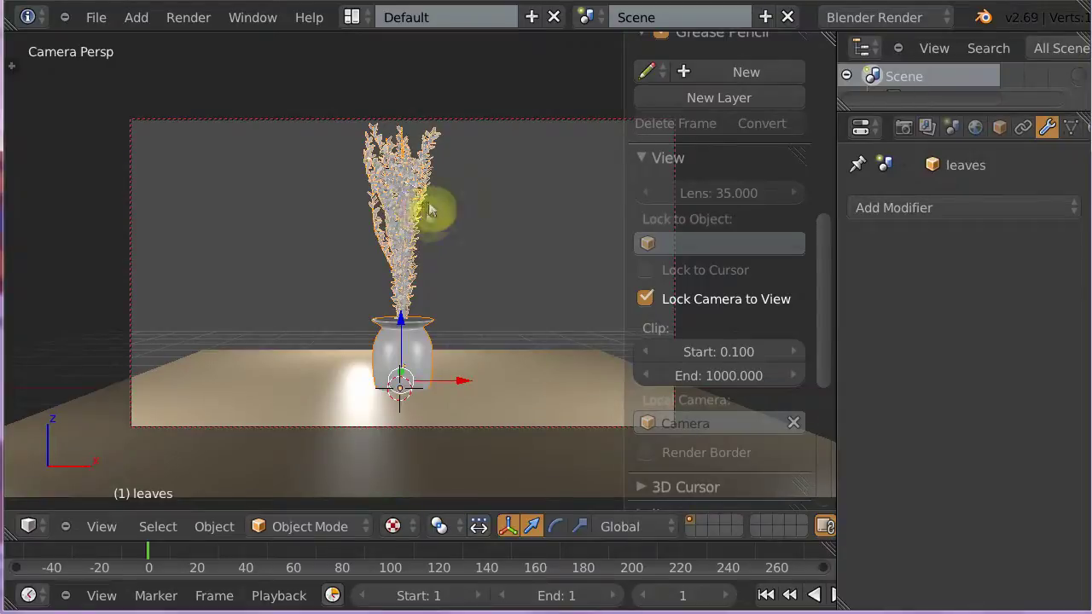
{"action": "key", "text": "g"}
{"action": "key", "text": "z"}
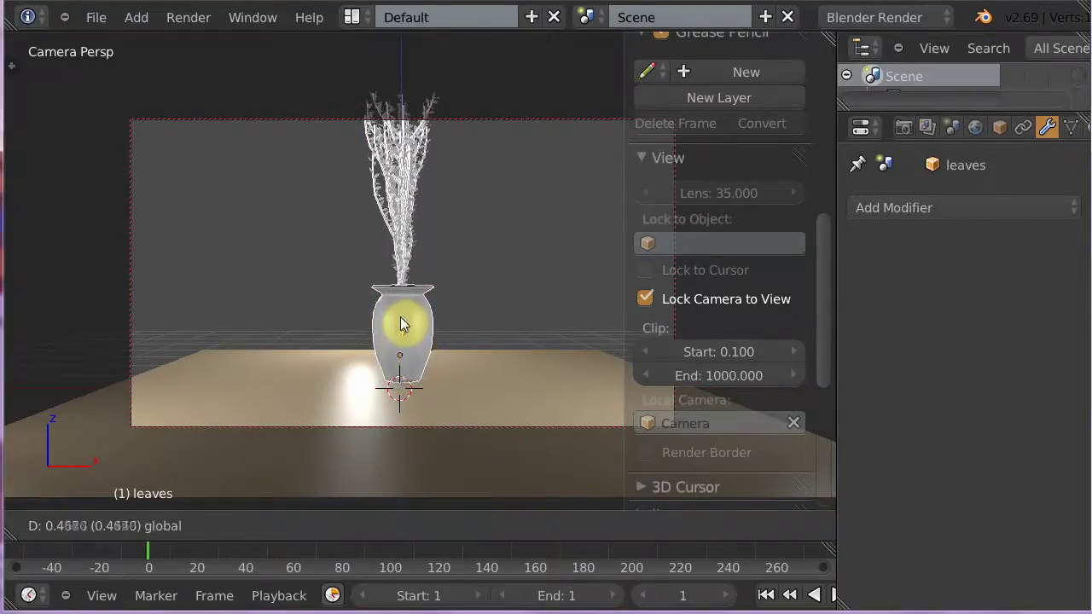
{"action": "left_click", "coordinate": [402, 324]}
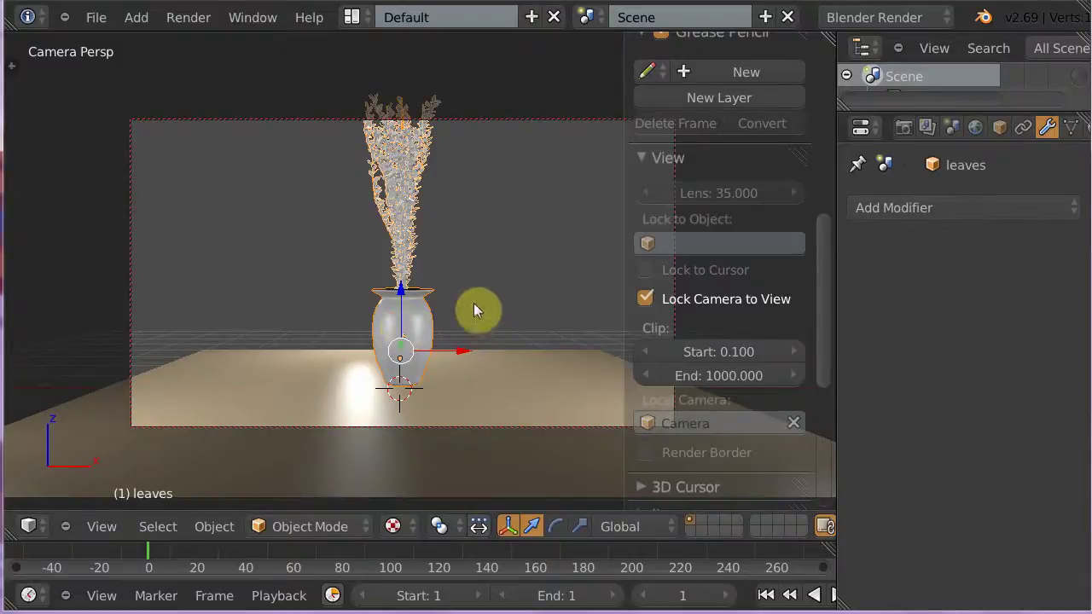
Step: Pan the camera so the scene sits lower, turn off Lock Camera to View, and hide the sidebar
{"action": "middle_click_drag", "start_coordinate": [472, 275], "coordinate": [472, 298], "text": "shift"}
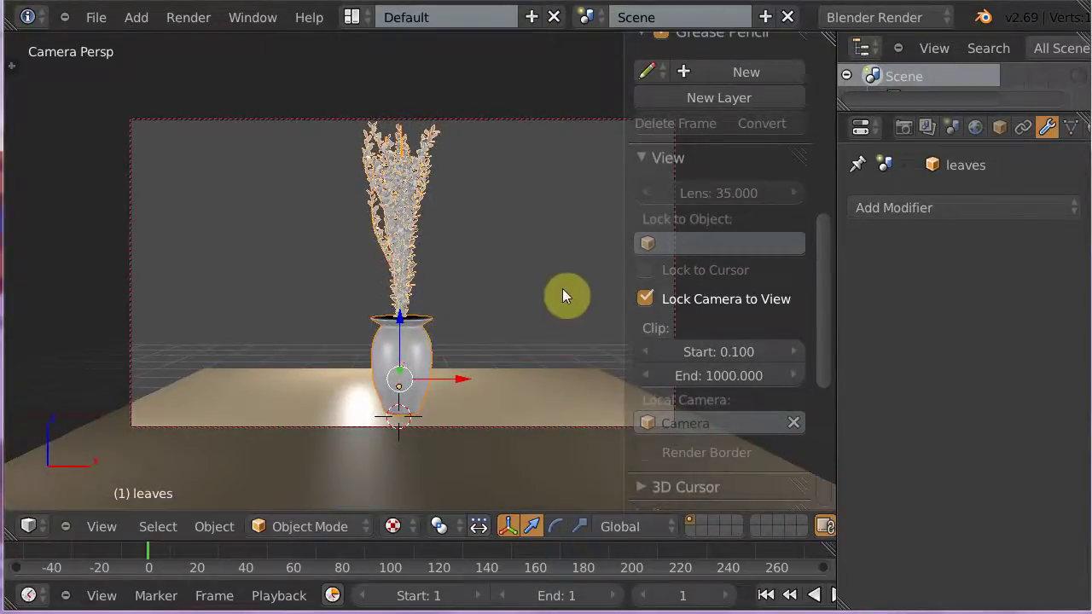
{"action": "left_click", "coordinate": [646, 298]}
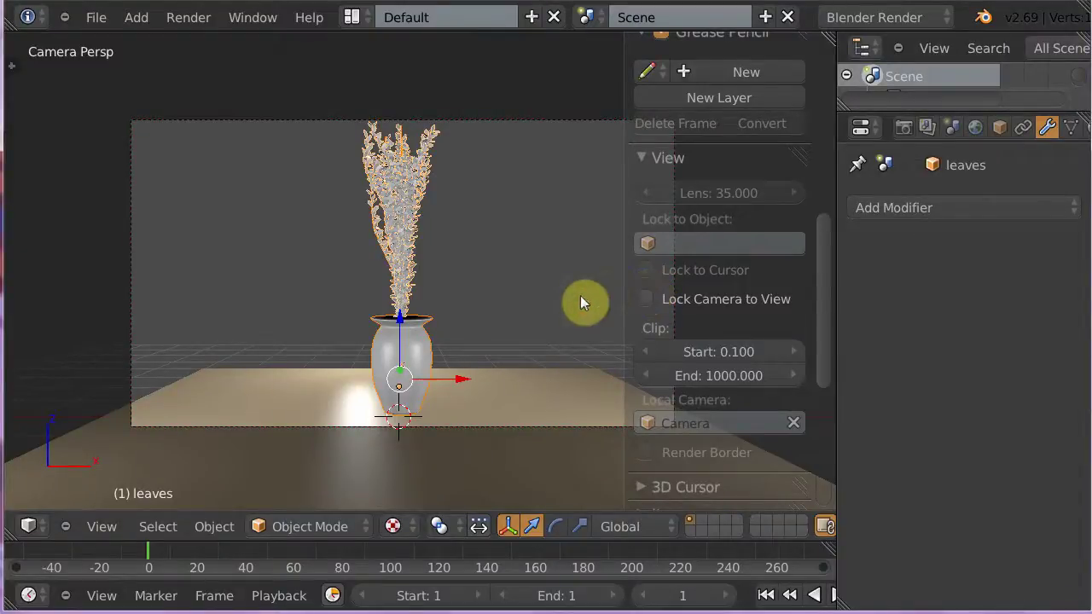
{"action": "key", "text": "n"}
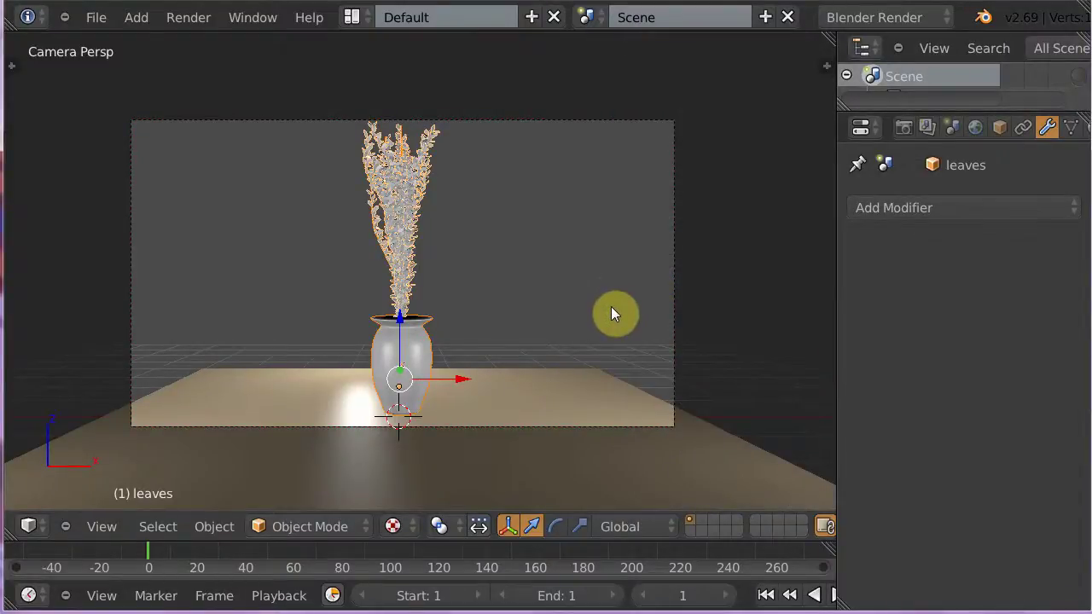
Step: Render the camera view of the vase and leafy tree with F12
{"action": "key", "text": "F12"}
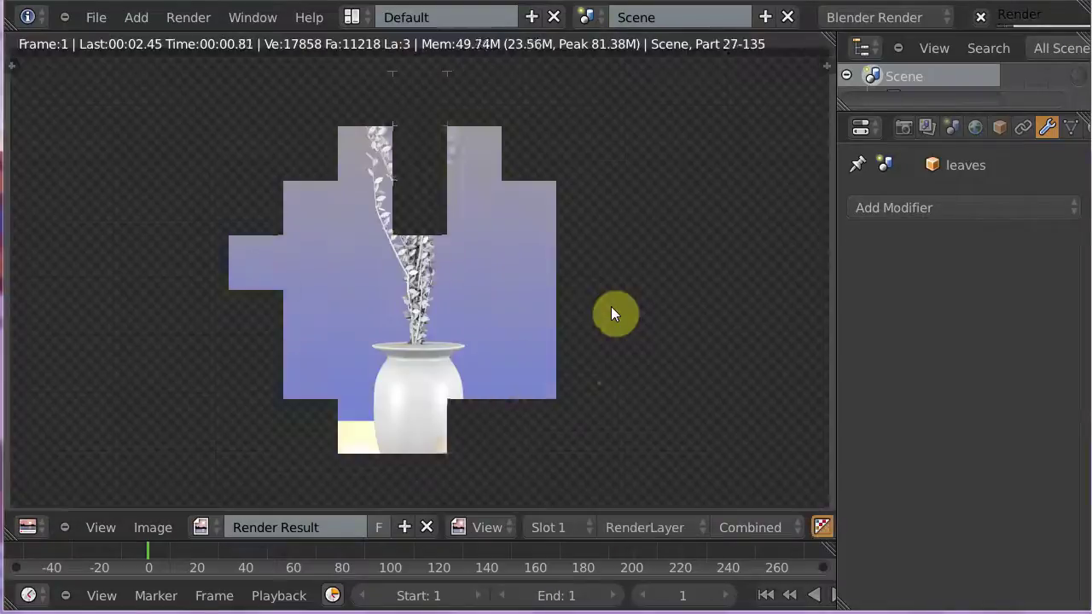